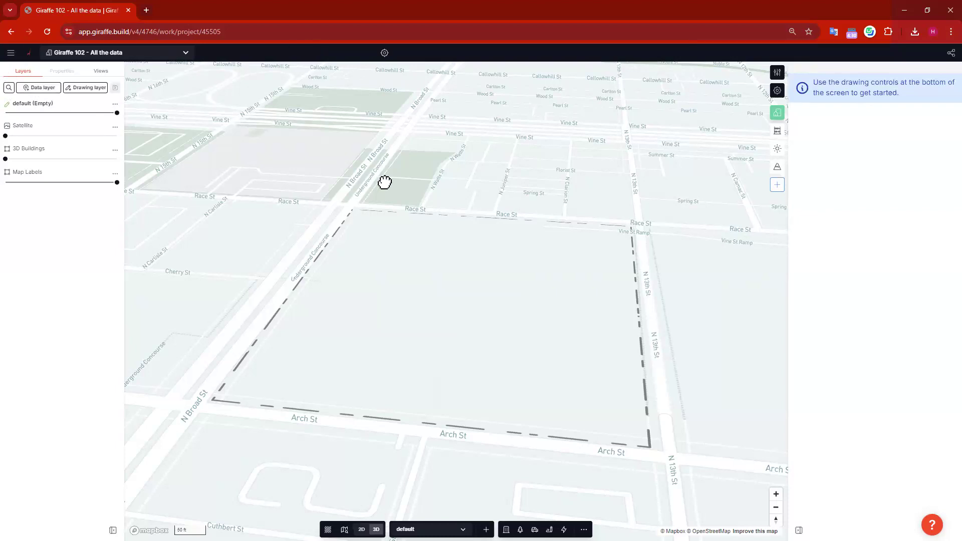
- Open the data layer library and search all of its columns for "flood"
{"action": "left_click_drag", "start_coordinate": [384, 183], "coordinate": [392, 176]}
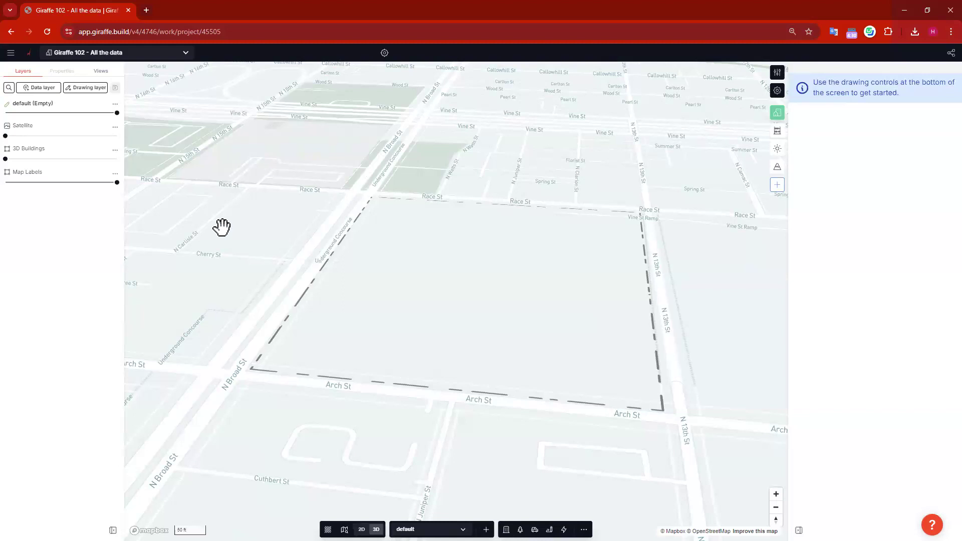
{"action": "left_click", "coordinate": [35, 89]}
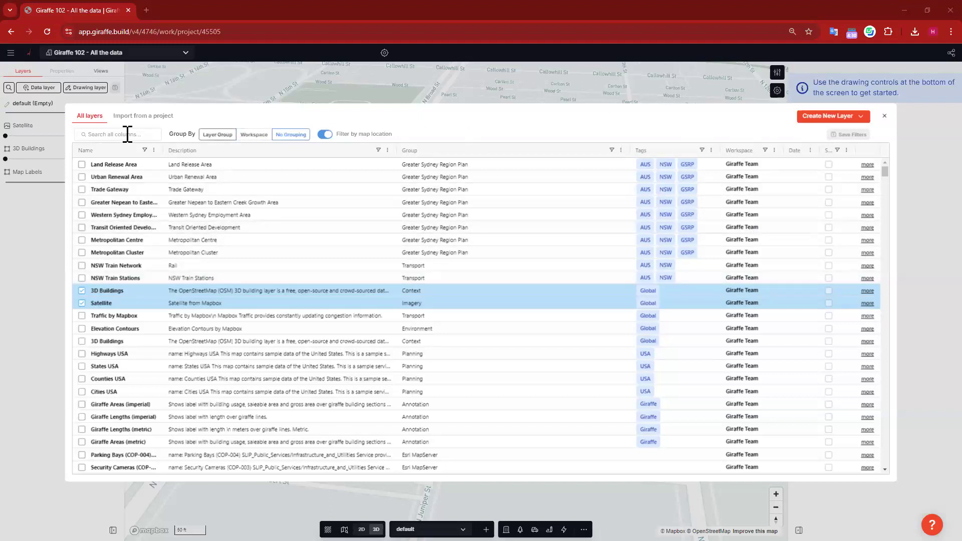
{"action": "scroll", "coordinate": [575, 223], "scroll_direction": "down", "scroll_amount": 3}
{"action": "scroll", "coordinate": [569, 185], "scroll_direction": "up", "scroll_amount": 3}
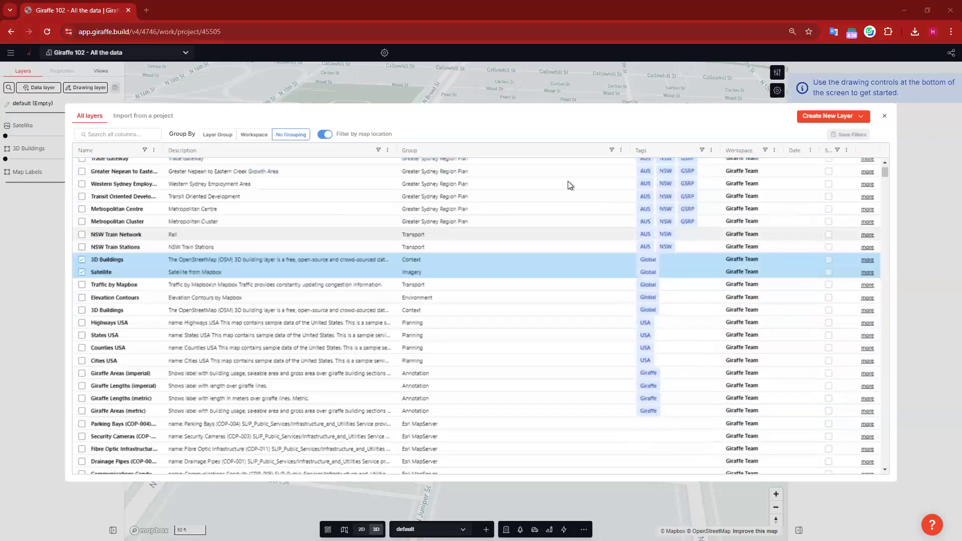
{"action": "left_click", "coordinate": [113, 133]}
{"action": "type", "text": "flood"}
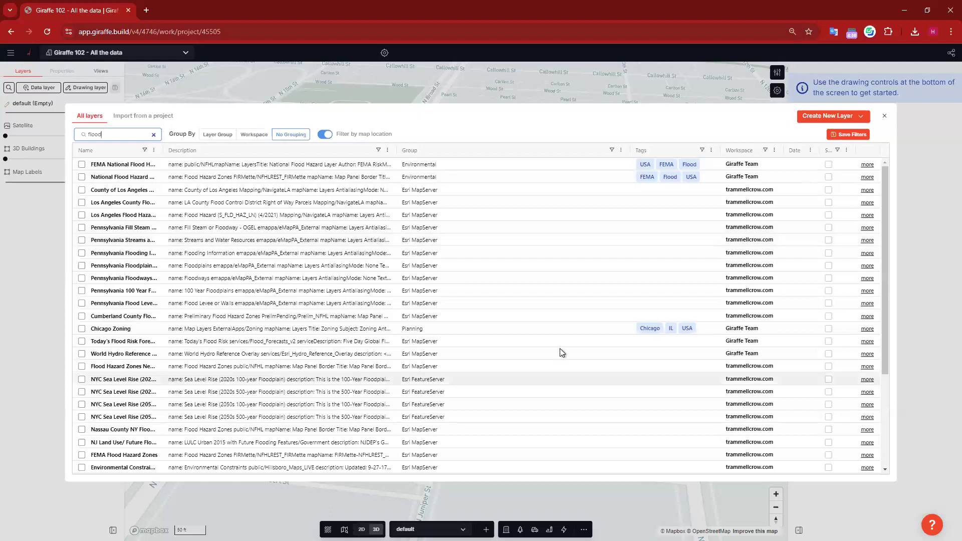
- Replace the layer search with "LA" and turn off filtering by map location
{"action": "double_click", "coordinate": [90, 134]}
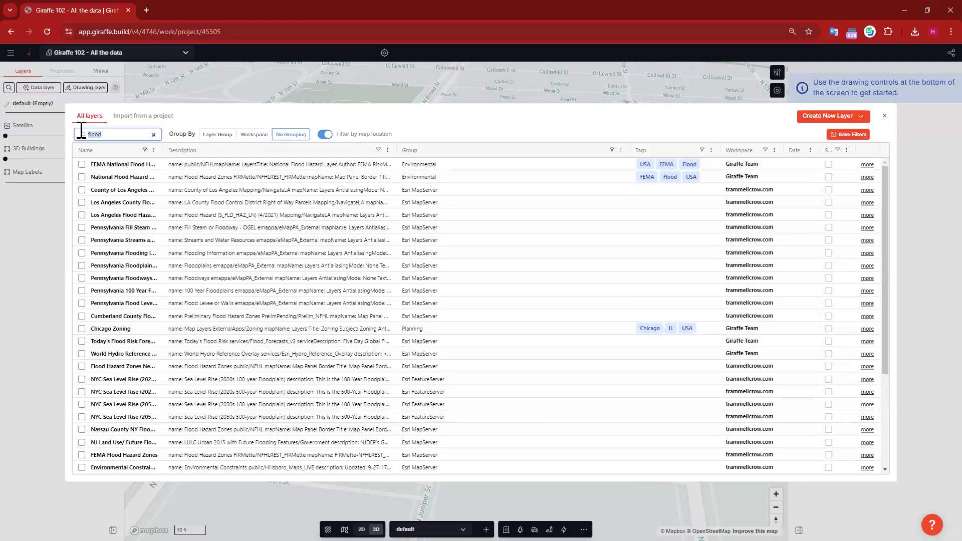
{"action": "left_click", "coordinate": [110, 134]}
{"action": "key", "text": "BackSpace"}
{"action": "key", "text": "BackSpace"}
{"action": "key", "text": "BackSpace"}
{"action": "key", "text": "BackSpace"}
{"action": "key", "text": "BackSpace"}
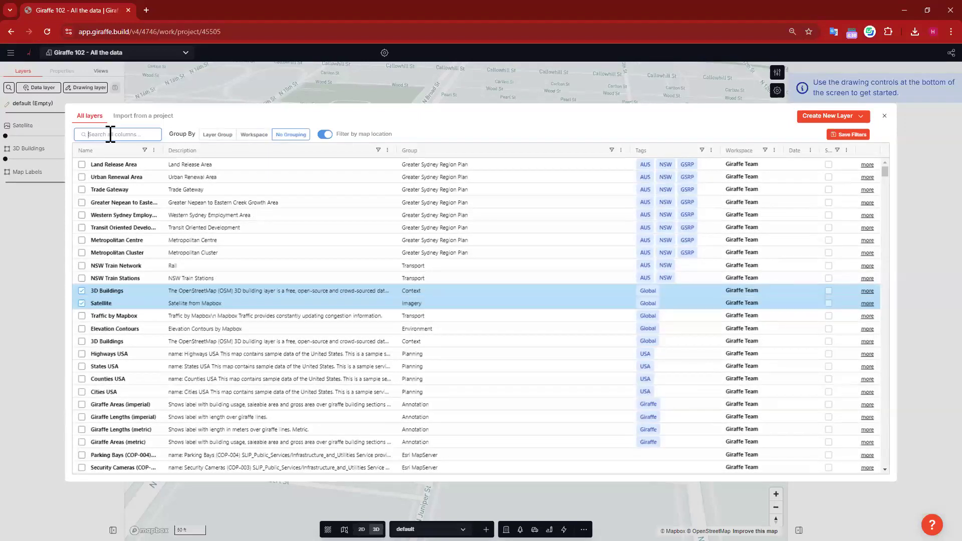
{"action": "type", "text": "LA"}
{"action": "left_click", "coordinate": [324, 134]}
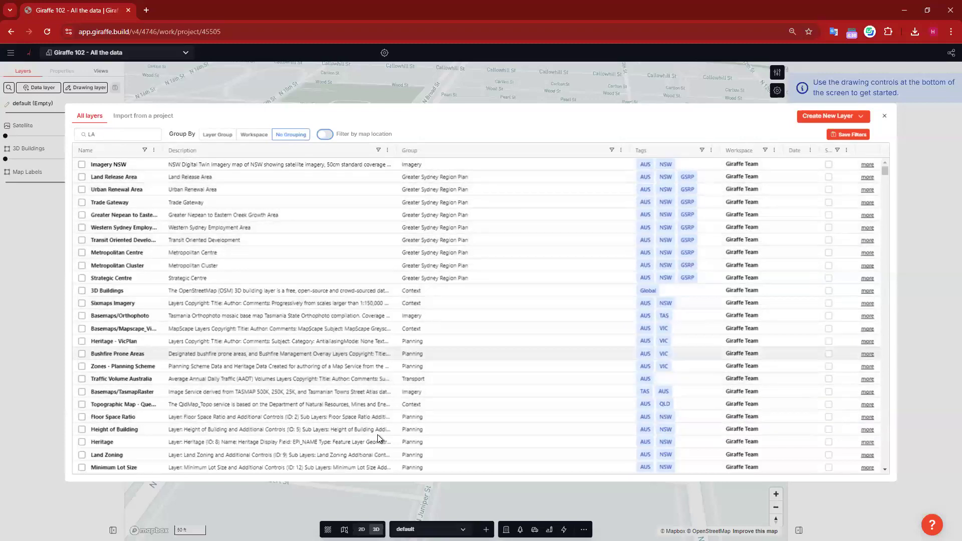
- Clear the search, browse the layers from all locations, and search the library for "infrastructure"
{"action": "left_click", "coordinate": [124, 134]}
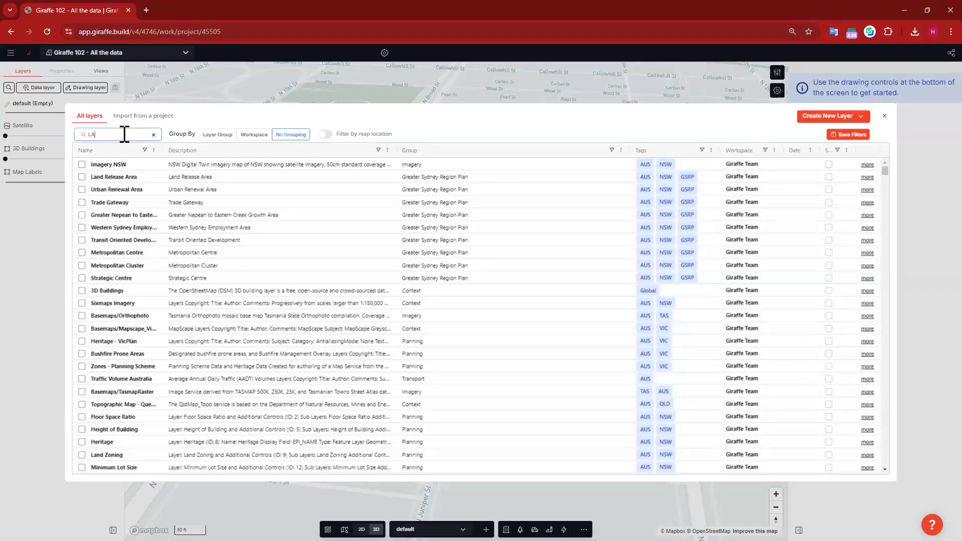
{"action": "key", "text": "BackSpace"}
{"action": "key", "text": "BackSpace"}
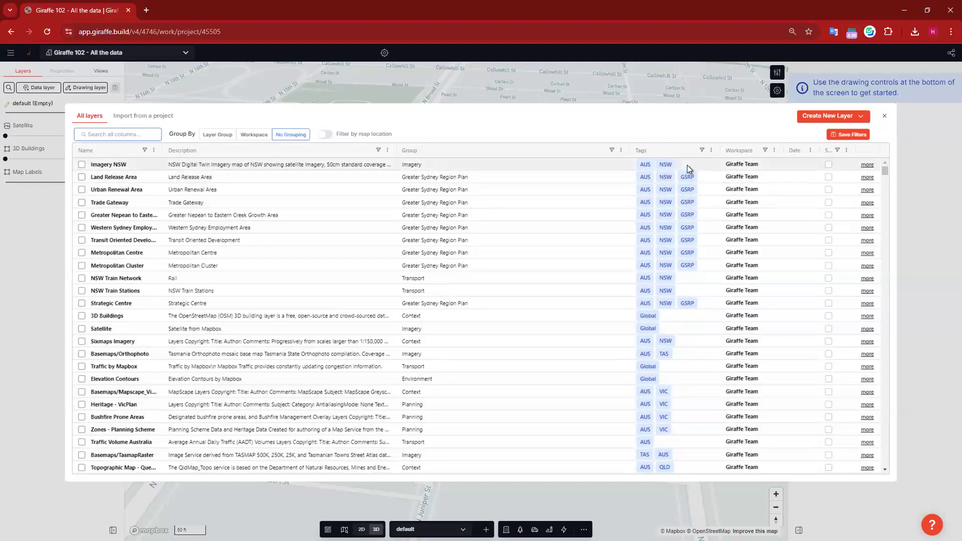
{"action": "scroll", "coordinate": [680, 227], "scroll_direction": "down", "scroll_amount": 4}
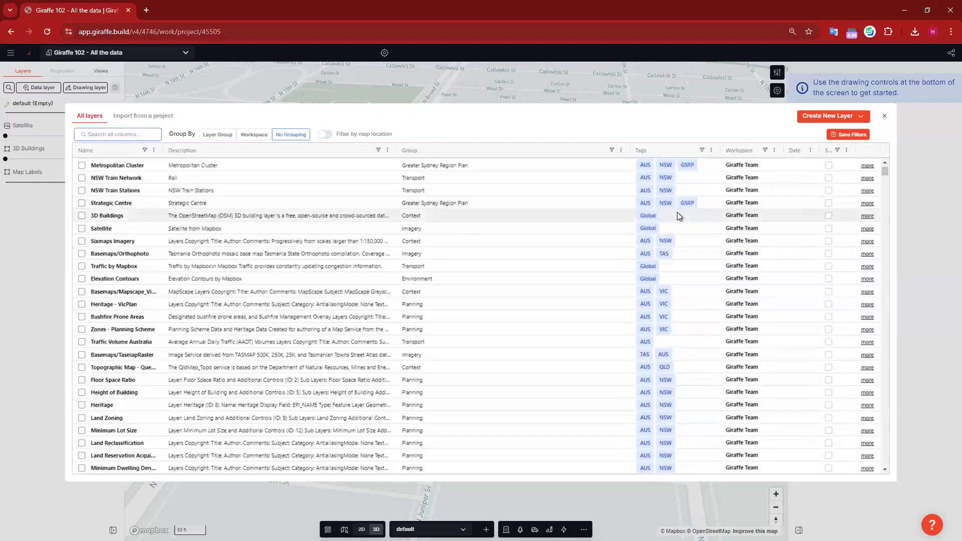
{"action": "scroll", "coordinate": [674, 354], "scroll_direction": "up", "scroll_amount": 4}
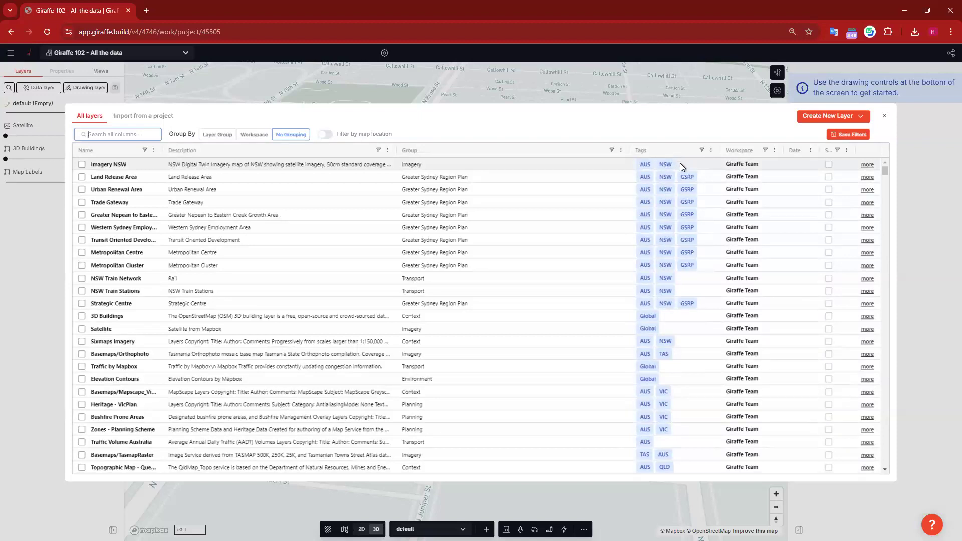
{"action": "scroll", "coordinate": [672, 178], "scroll_direction": "down", "scroll_amount": 3}
{"action": "scroll", "coordinate": [675, 196], "scroll_direction": "up", "scroll_amount": 3}
{"action": "type", "text": "Infrast"}
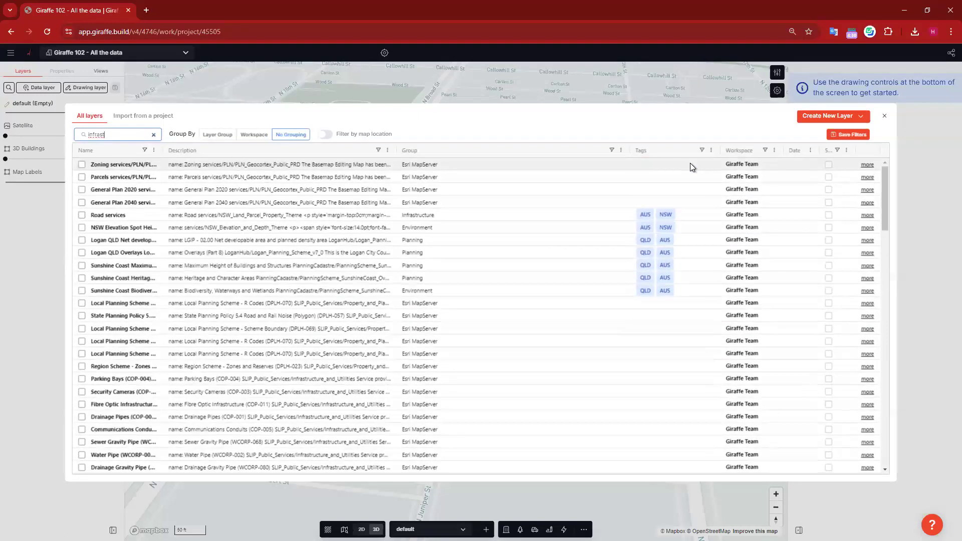
{"action": "type", "text": "ructure"}
- Widen the Name column so full layer names fit, and group the results by Layer Group
{"action": "left_click_drag", "start_coordinate": [160, 150], "coordinate": [181, 150]}
{"action": "left_click_drag", "start_coordinate": [316, 156], "coordinate": [382, 153]}
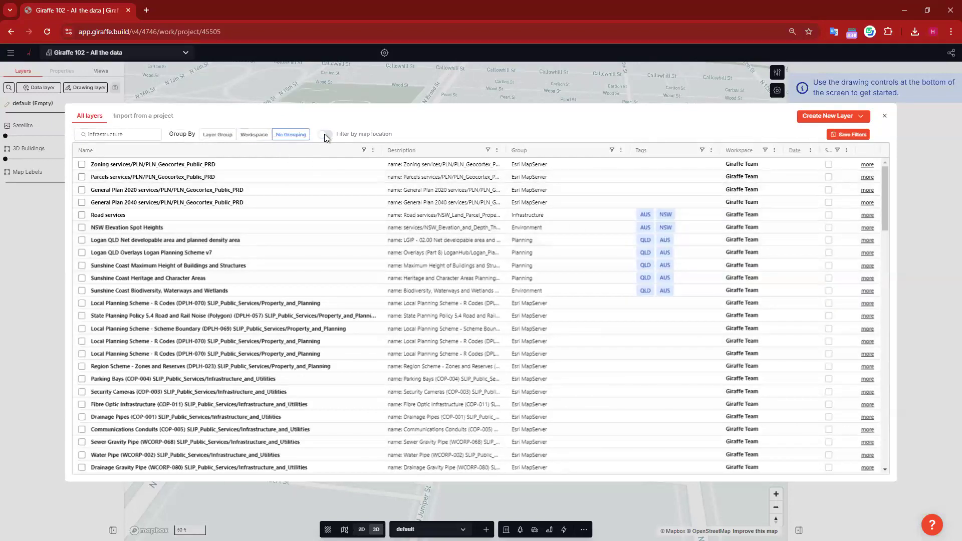
{"action": "left_click", "coordinate": [217, 134]}
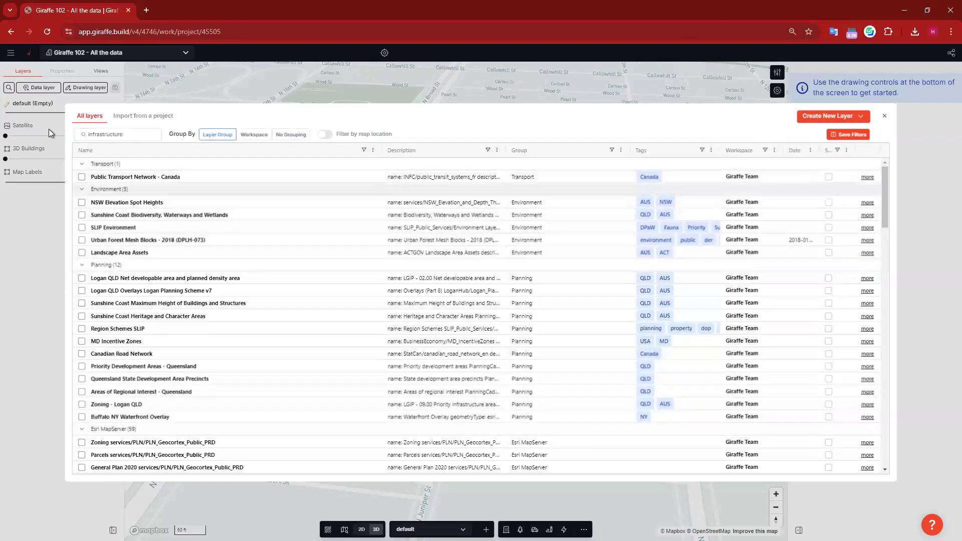
- Reset the layer list to an empty search and no grouping, with filtering by map location on
{"action": "left_click", "coordinate": [145, 134]}
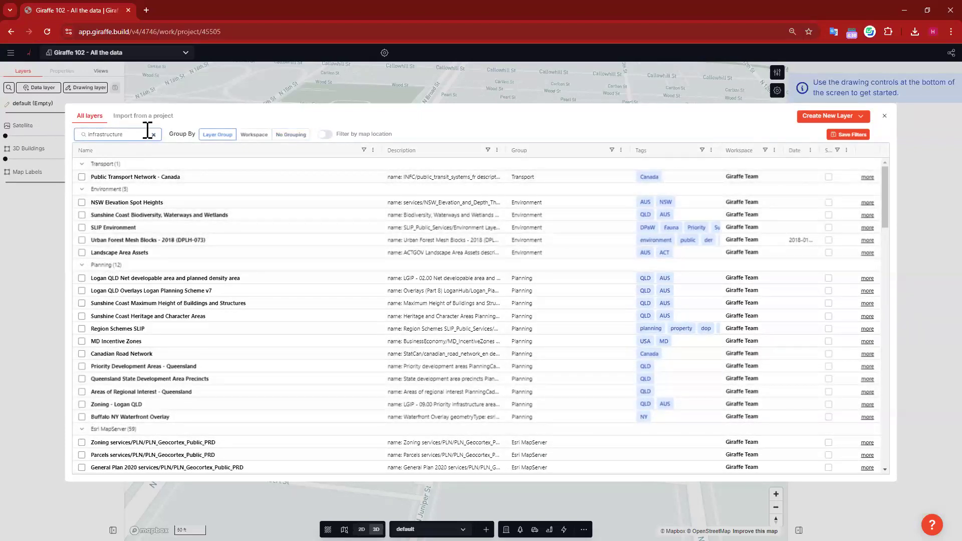
{"action": "left_click", "coordinate": [154, 134]}
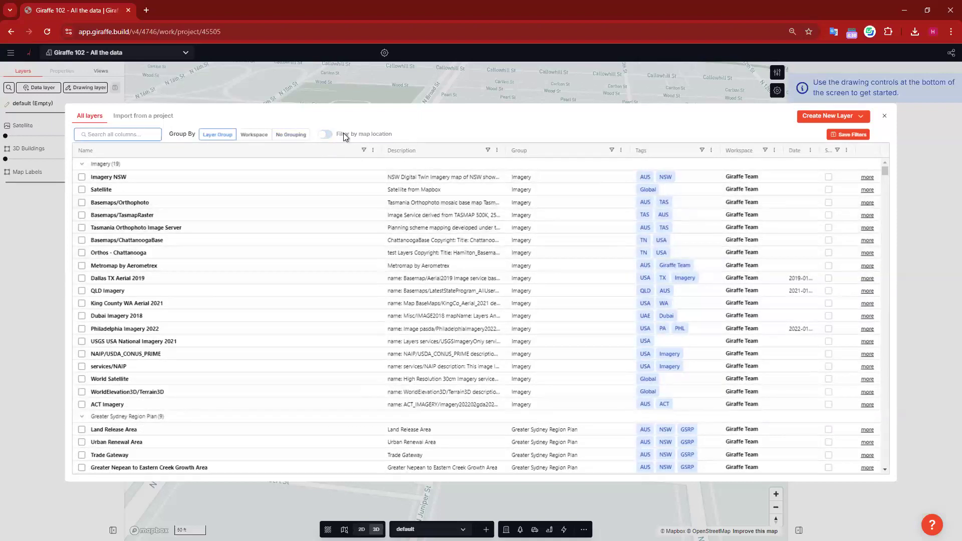
{"action": "left_click", "coordinate": [325, 134]}
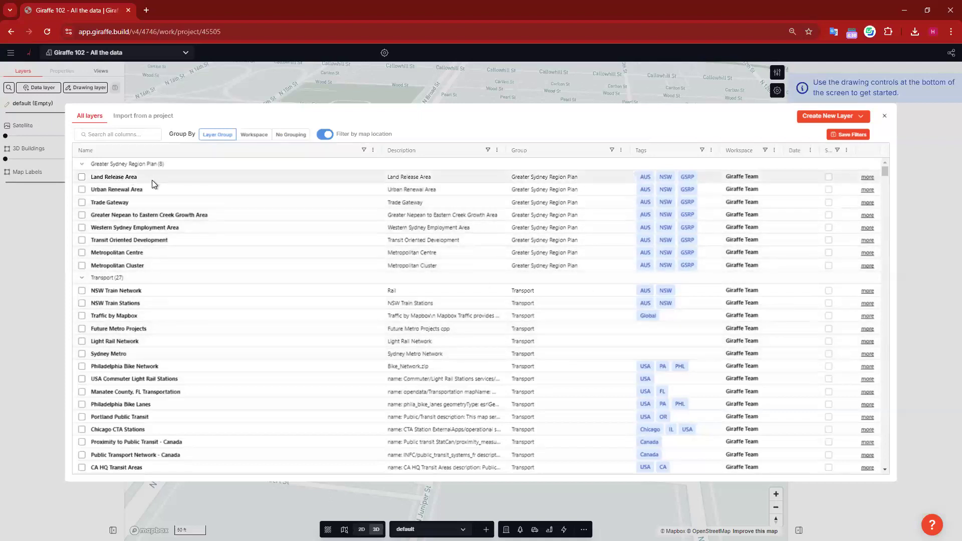
{"action": "left_click", "coordinate": [290, 135]}
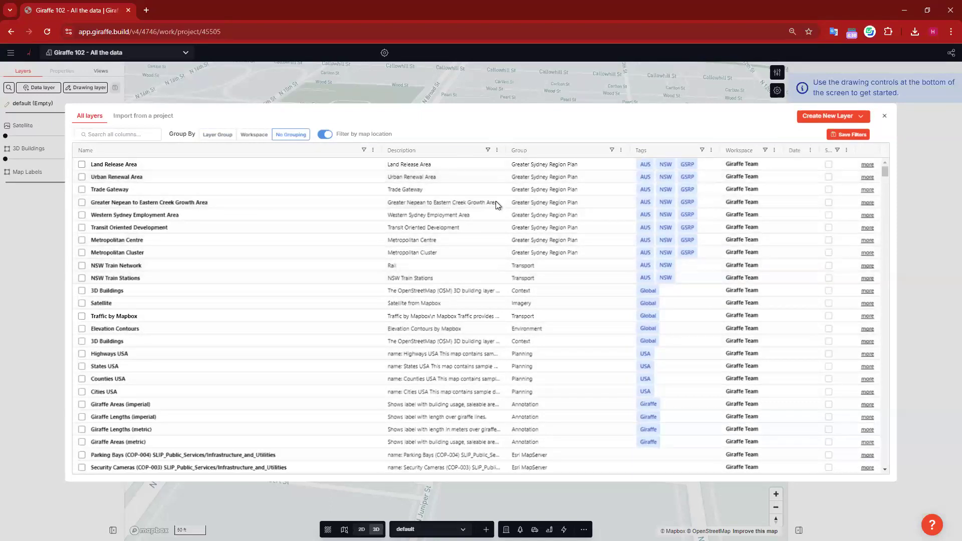
{"action": "scroll", "coordinate": [242, 289], "scroll_direction": "down", "scroll_amount": 1}
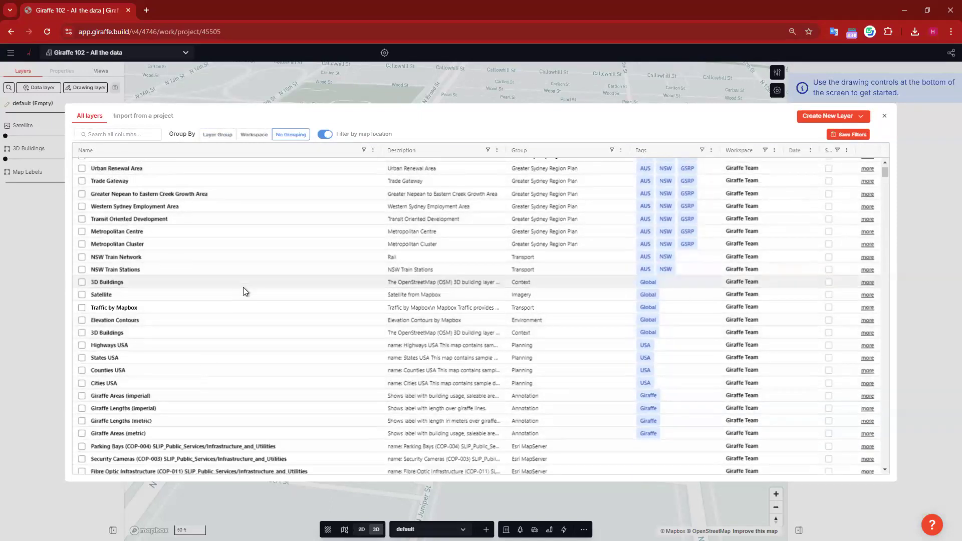
{"action": "scroll", "coordinate": [170, 322], "scroll_direction": "up", "scroll_amount": 1}
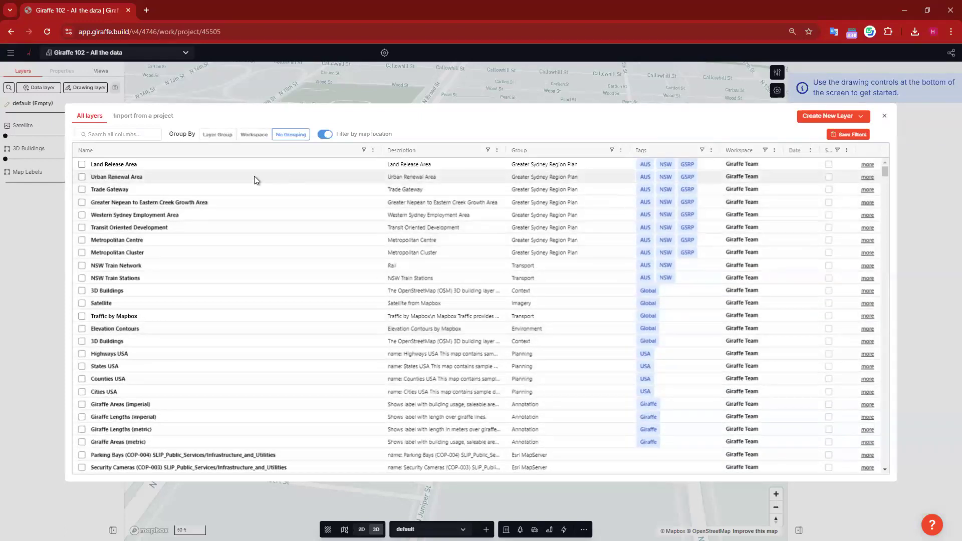
{"action": "scroll", "coordinate": [194, 215], "scroll_direction": "down", "scroll_amount": 1}
{"action": "scroll", "coordinate": [195, 215], "scroll_direction": "up", "scroll_amount": 1}
- Search the library for "philadelphia" and add the Philadelphia PA Parcel and Philadelphia Vacant Parcels layers
{"action": "left_click", "coordinate": [102, 135]}
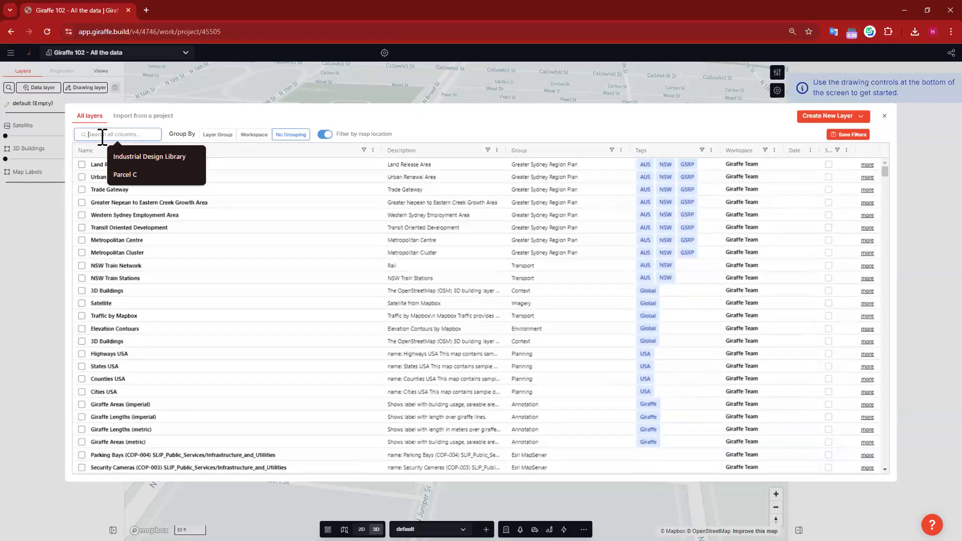
{"action": "type", "text": "philadelphia"}
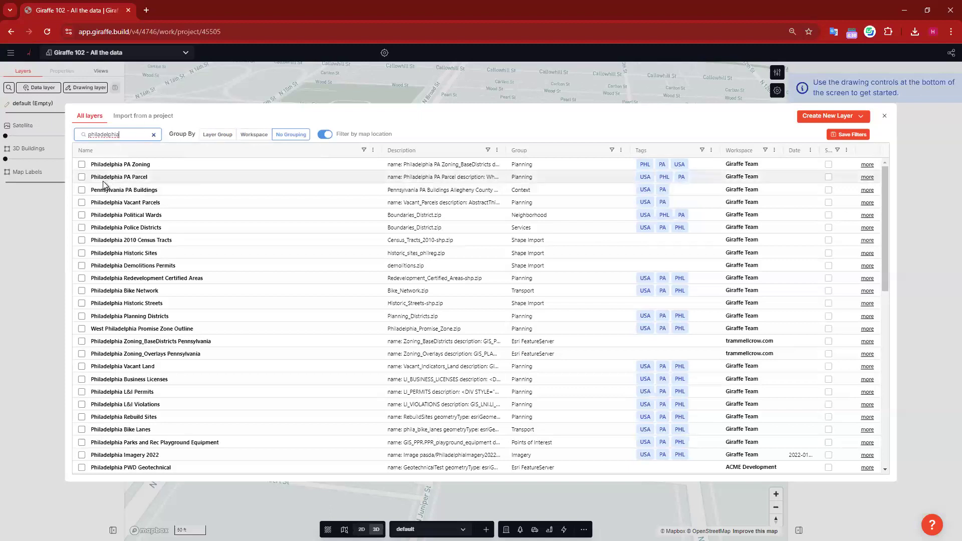
{"action": "left_click", "coordinate": [82, 178]}
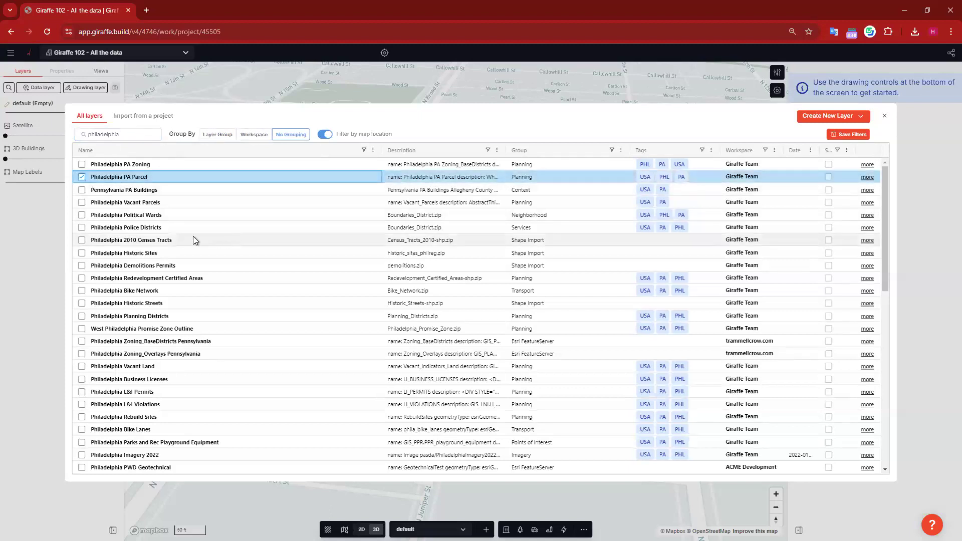
{"action": "left_click", "coordinate": [82, 203]}
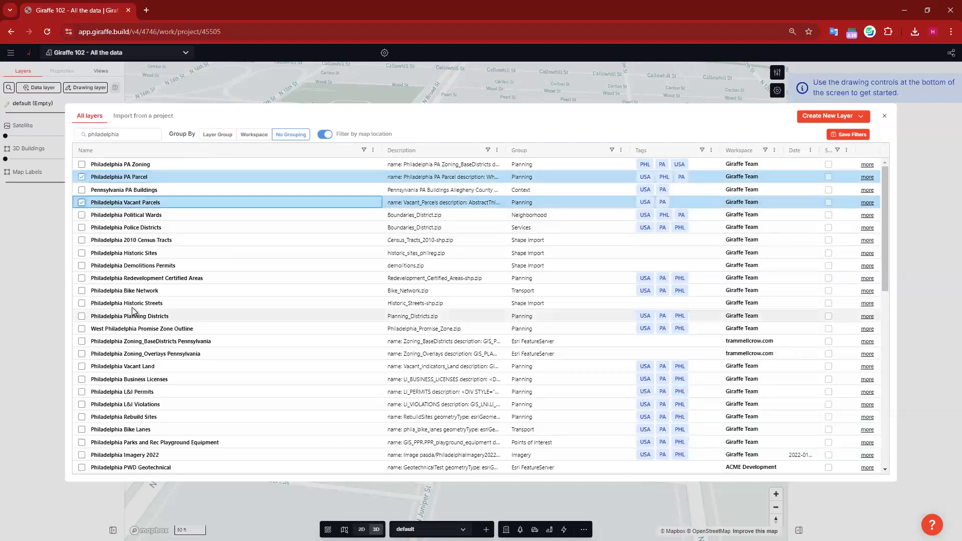
- Add the Philadelphia Historic Streets, Bike Network, Redevelopment Certified Areas, Demolitions Permits and Zoning_BaseDistricts Pennsylvania layers, and close the layer library
{"action": "left_click", "coordinate": [81, 303]}
{"action": "left_click", "coordinate": [82, 291]}
{"action": "left_click", "coordinate": [82, 278]}
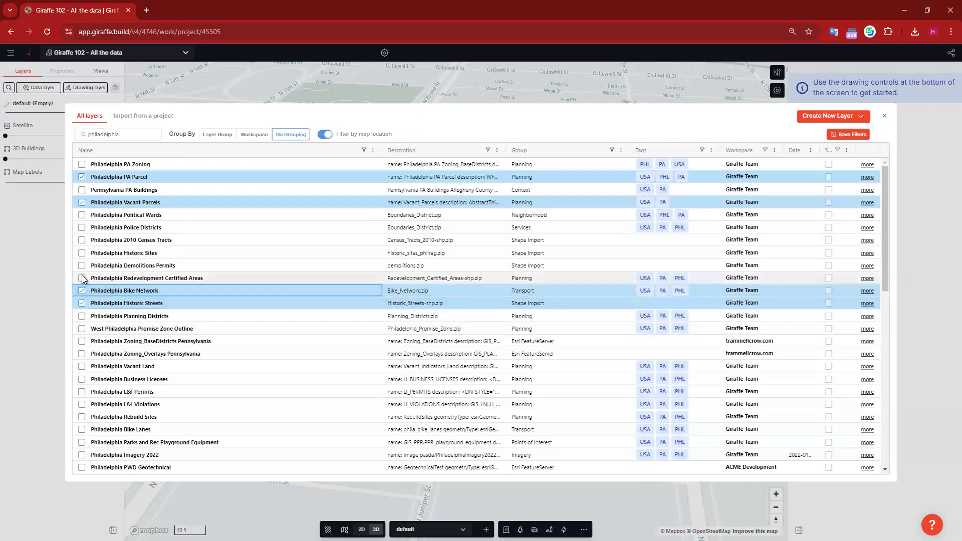
{"action": "left_click", "coordinate": [82, 266]}
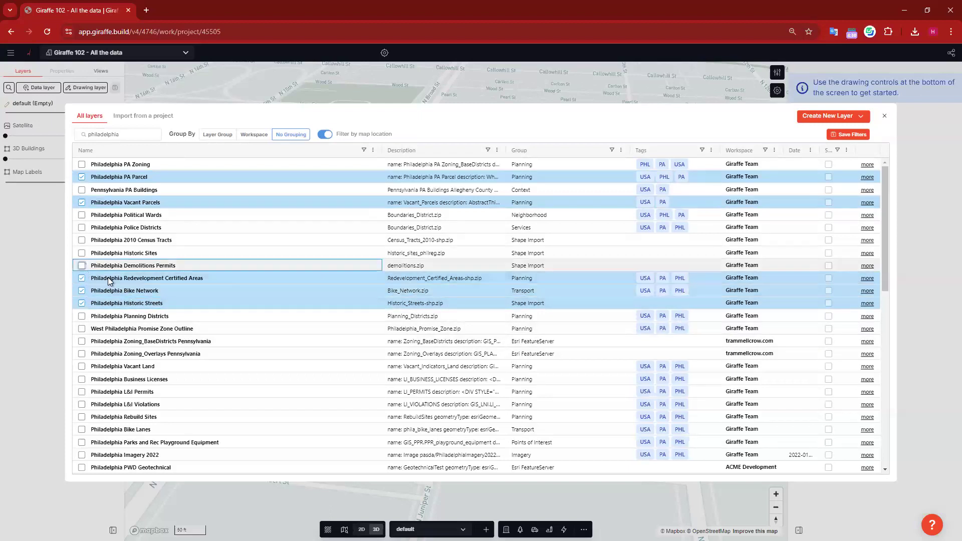
{"action": "left_click", "coordinate": [82, 341]}
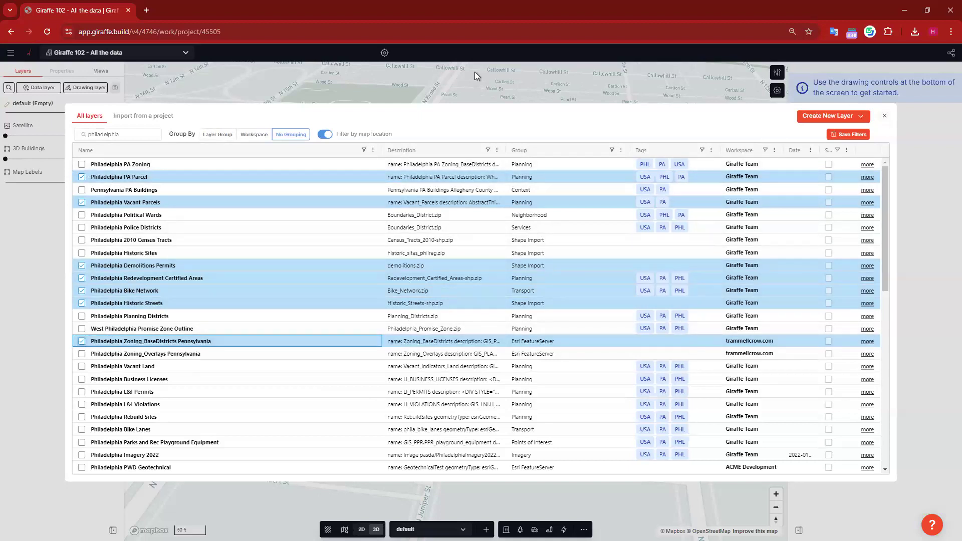
{"action": "left_click", "coordinate": [458, 80]}
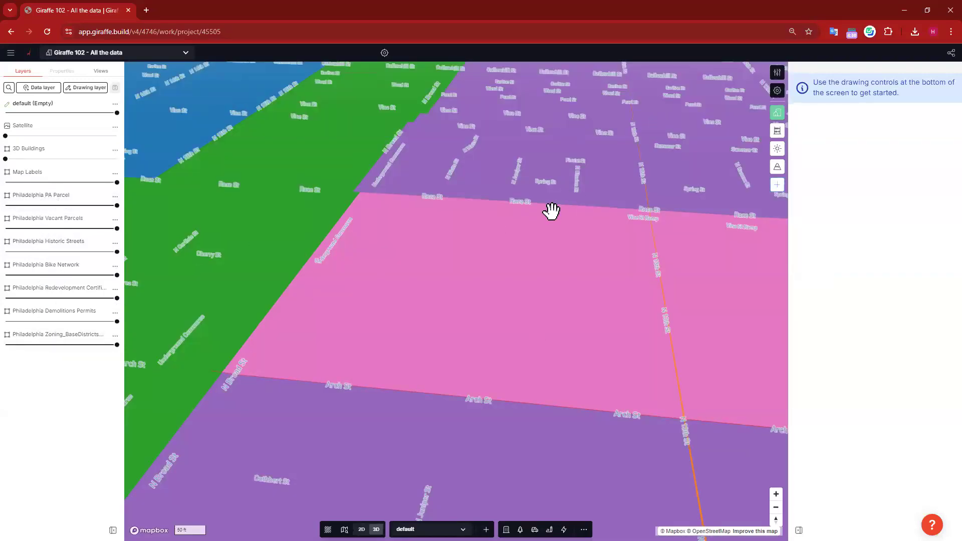
- Group the Philadelphia Vacant Parcels and Philadelphia PA Parcel layers into a new layer group named "Parcels"
{"action": "scroll", "coordinate": [551, 210], "scroll_direction": "down", "scroll_amount": 5}
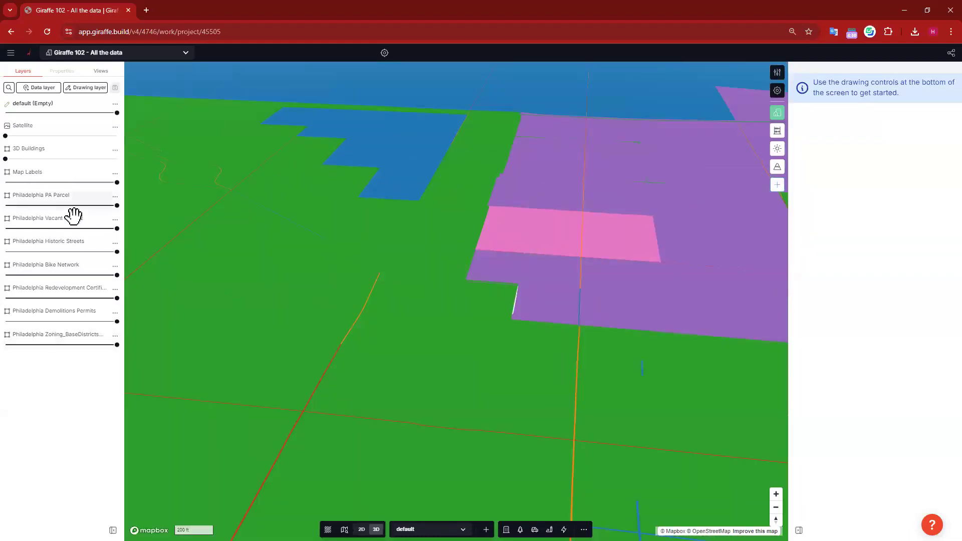
{"action": "left_click_drag", "start_coordinate": [98, 209], "coordinate": [96, 201]}
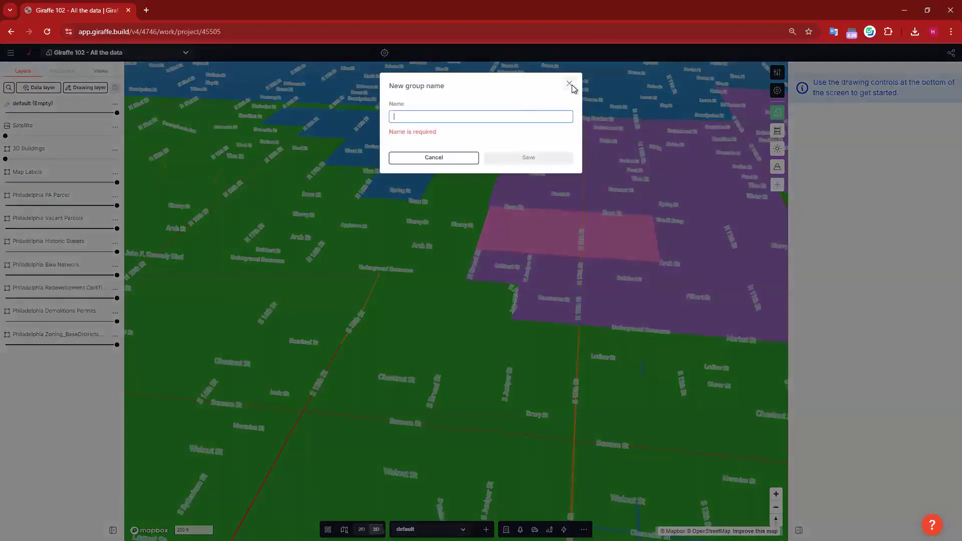
{"action": "left_click", "coordinate": [571, 86]}
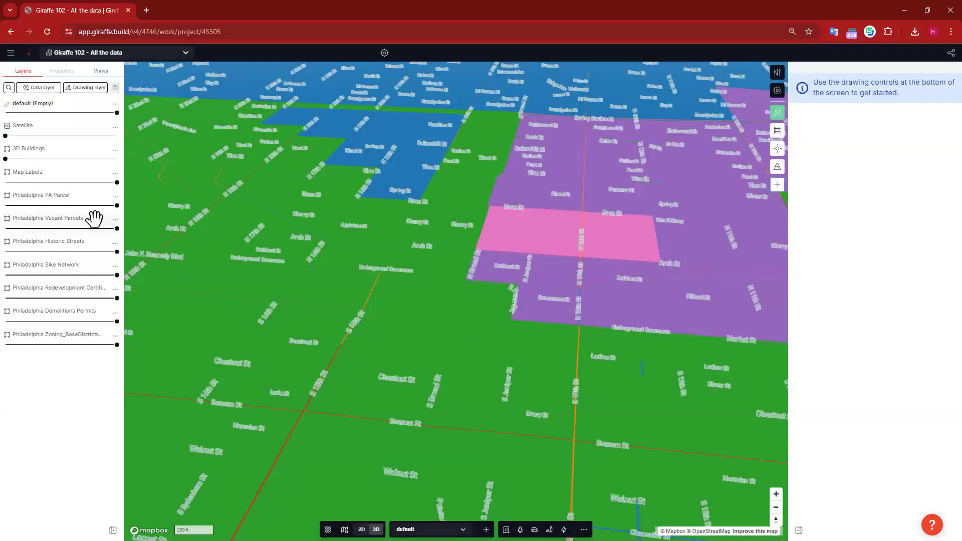
{"action": "left_click_drag", "start_coordinate": [95, 218], "coordinate": [119, 202]}
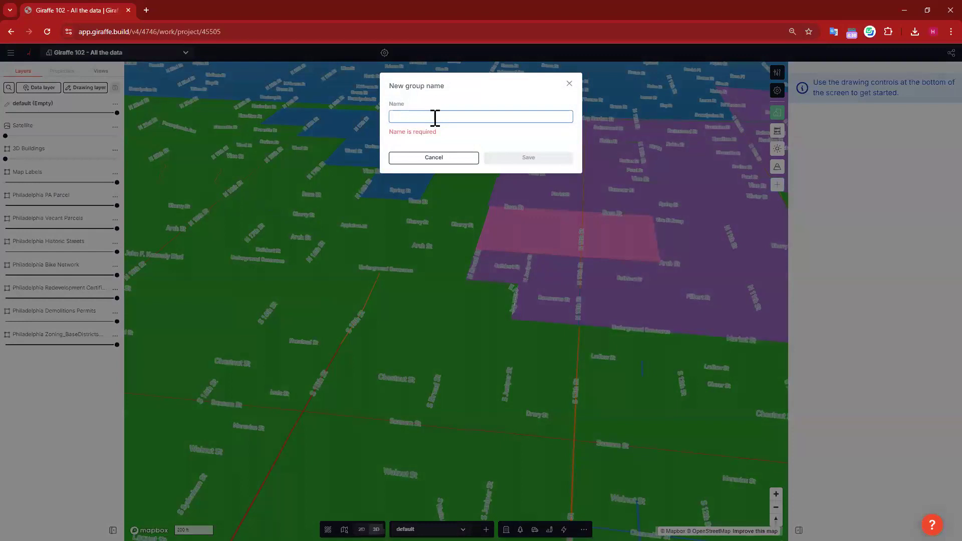
{"action": "left_click", "coordinate": [435, 117]}
{"action": "type", "text": "Parcels"}
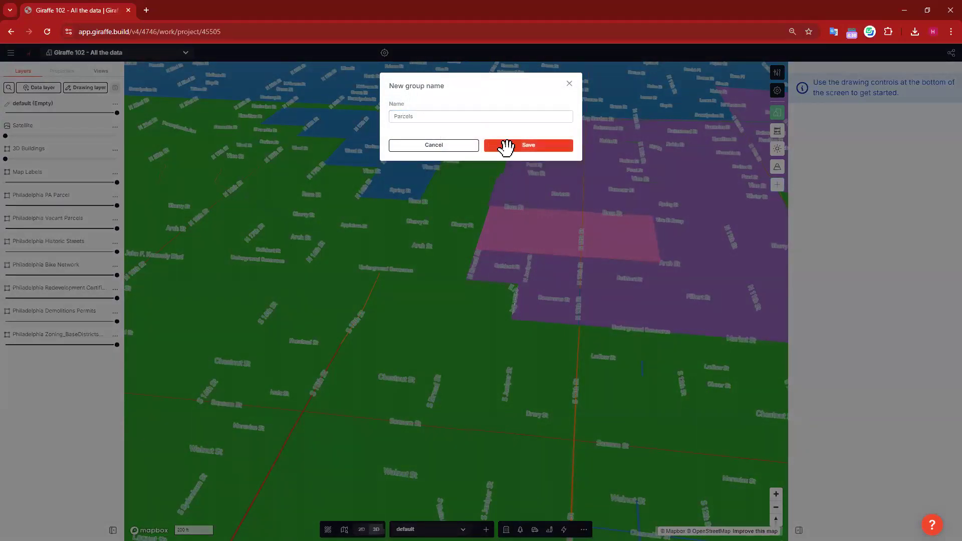
{"action": "left_click", "coordinate": [504, 146]}
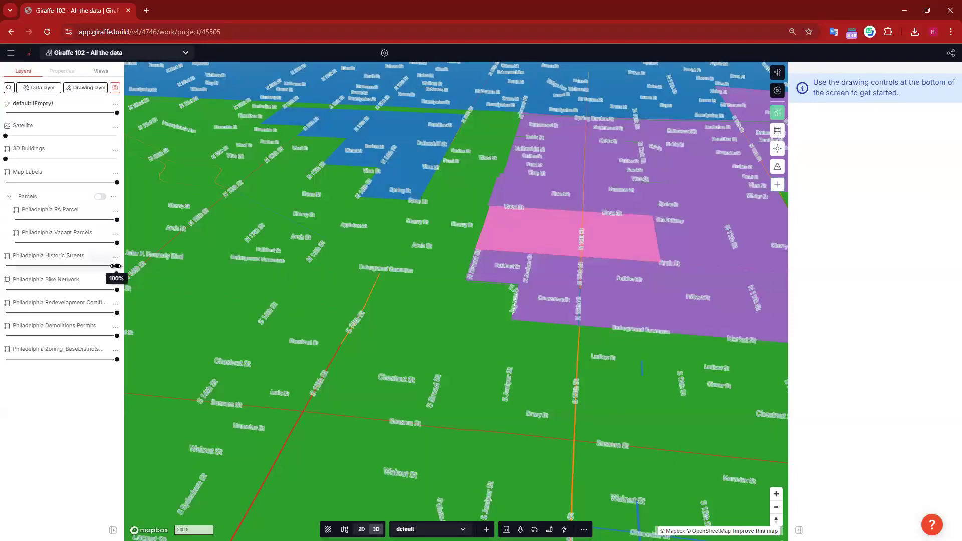
- Reduce the opacity of the Philadelphia Historic Streets layer to its minimum
{"action": "left_click_drag", "start_coordinate": [40, 266], "coordinate": [6, 270]}
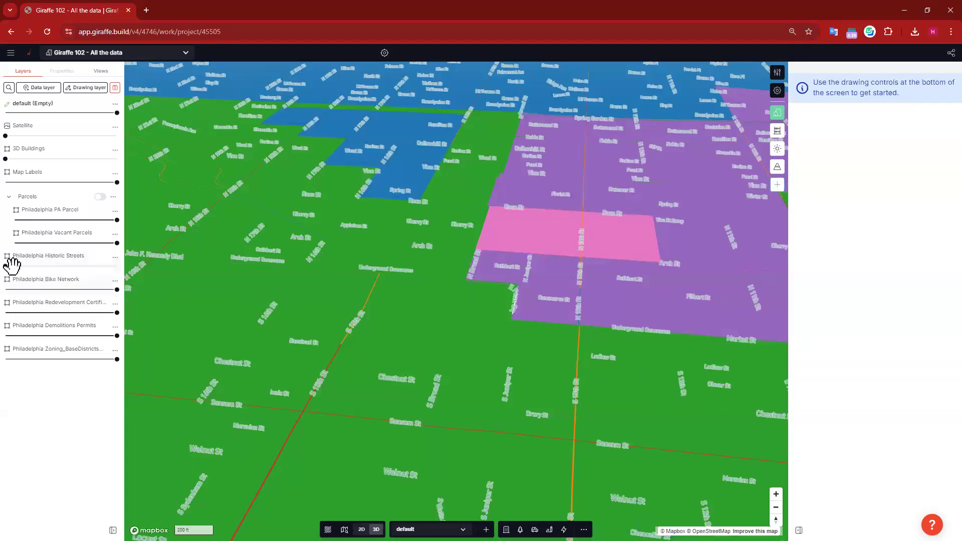
- Reduce the opacity of the Bike Network, Redevelopment Certified Areas, Demolitions Permits and Zoning_BaseDistricts layers to about 20%
{"action": "left_click_drag", "start_coordinate": [117, 289], "coordinate": [24, 289]}
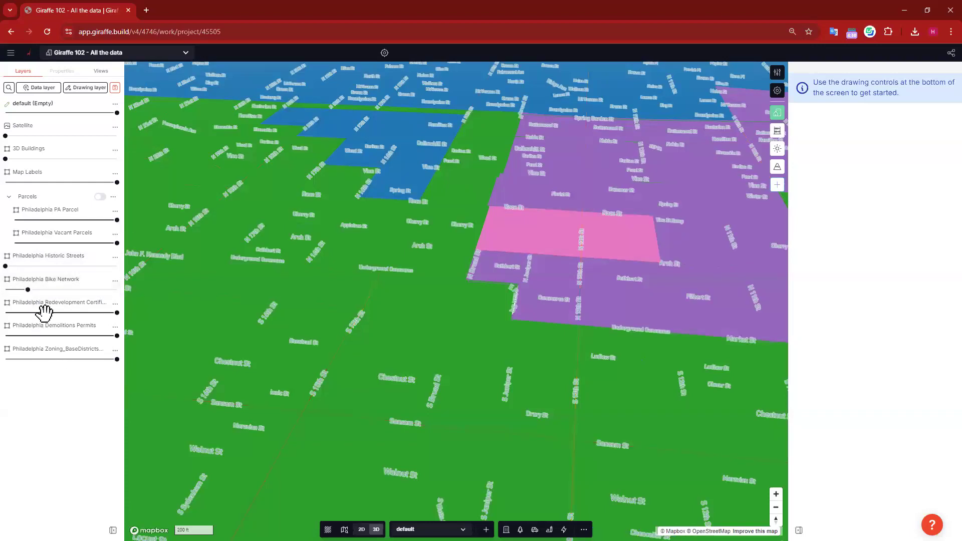
{"action": "left_click", "coordinate": [27, 314]}
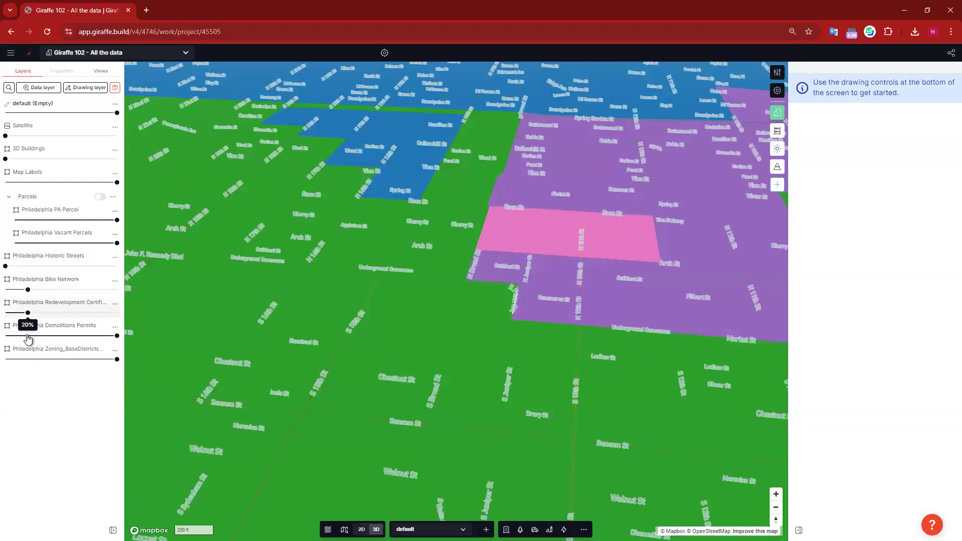
{"action": "left_click", "coordinate": [28, 335]}
{"action": "left_click", "coordinate": [28, 359]}
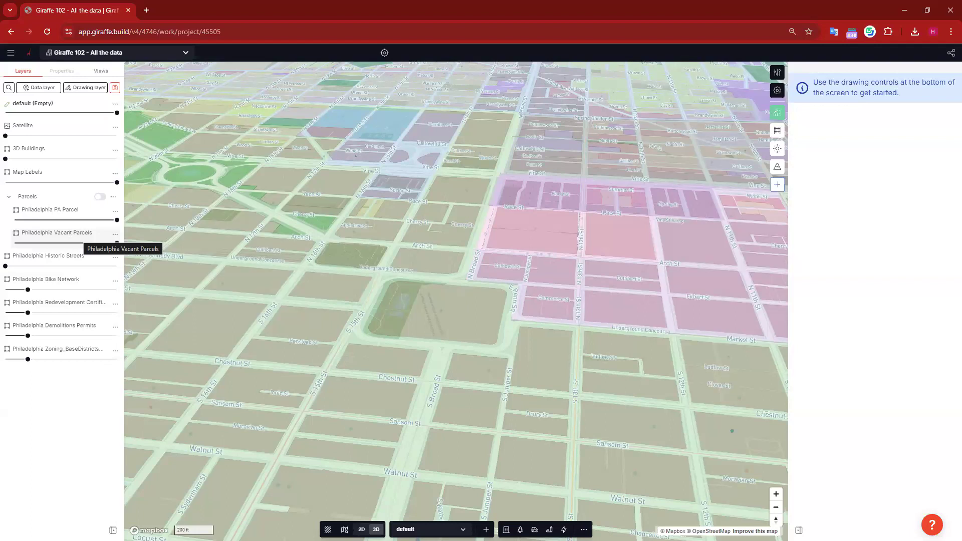
- Search Google for "philly open data" in a new browser tab and open the OpenDataPhilly site's Planning / Zoning category
{"action": "left_click", "coordinate": [146, 10]}
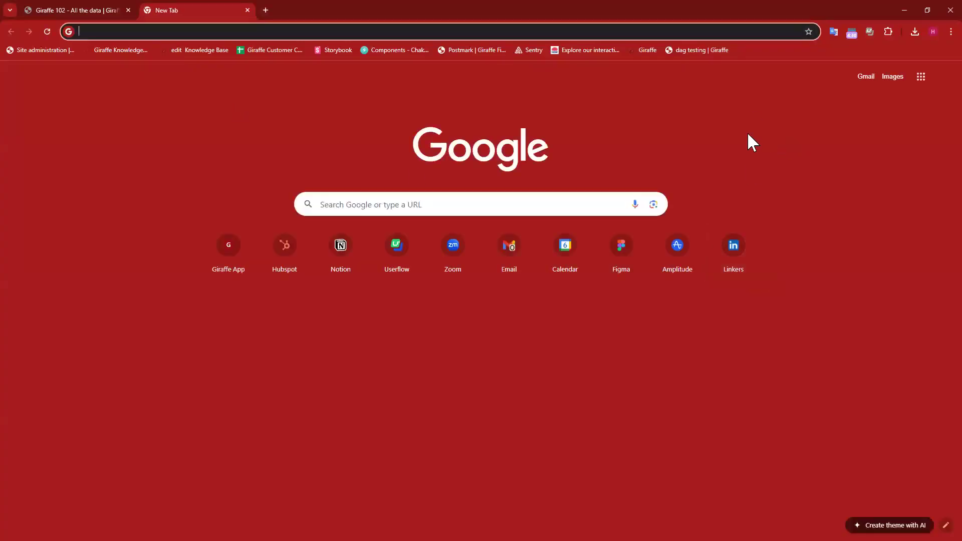
{"action": "left_click", "coordinate": [349, 200]}
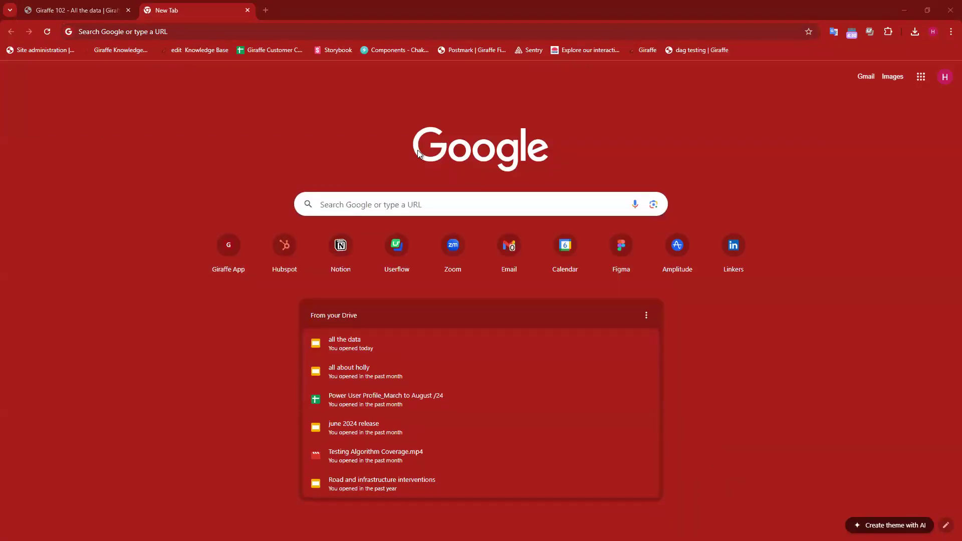
{"action": "left_click", "coordinate": [388, 200]}
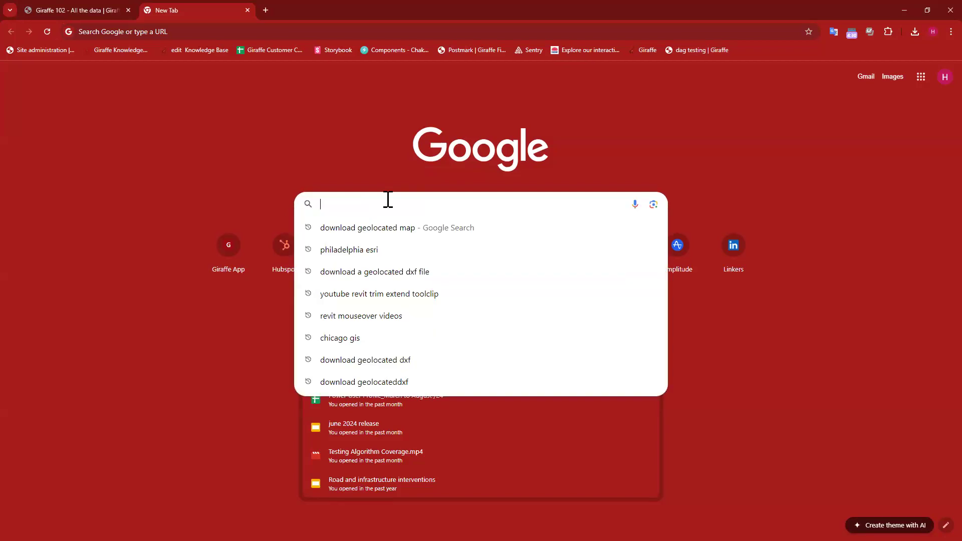
{"action": "left_click", "coordinate": [367, 152]}
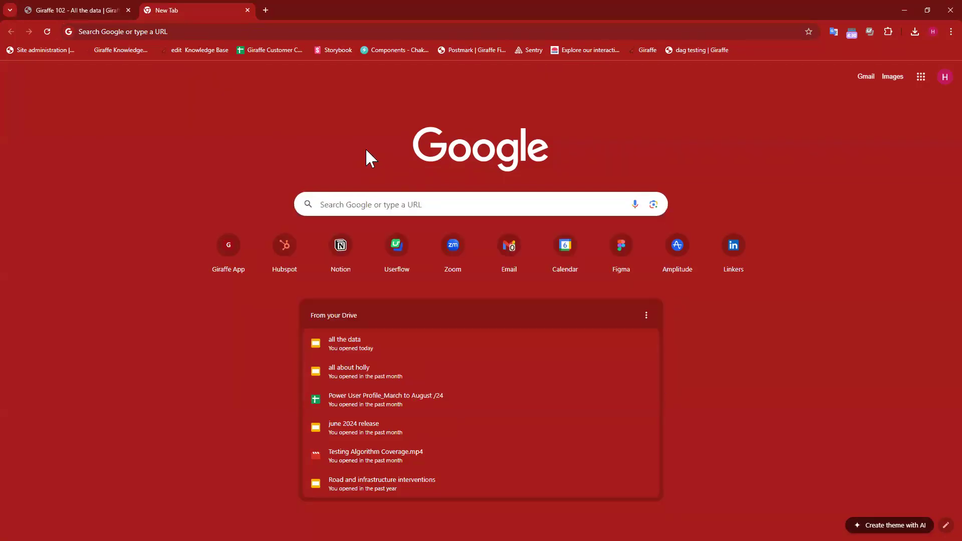
{"action": "left_click", "coordinate": [374, 210]}
{"action": "type", "text": "ph"}
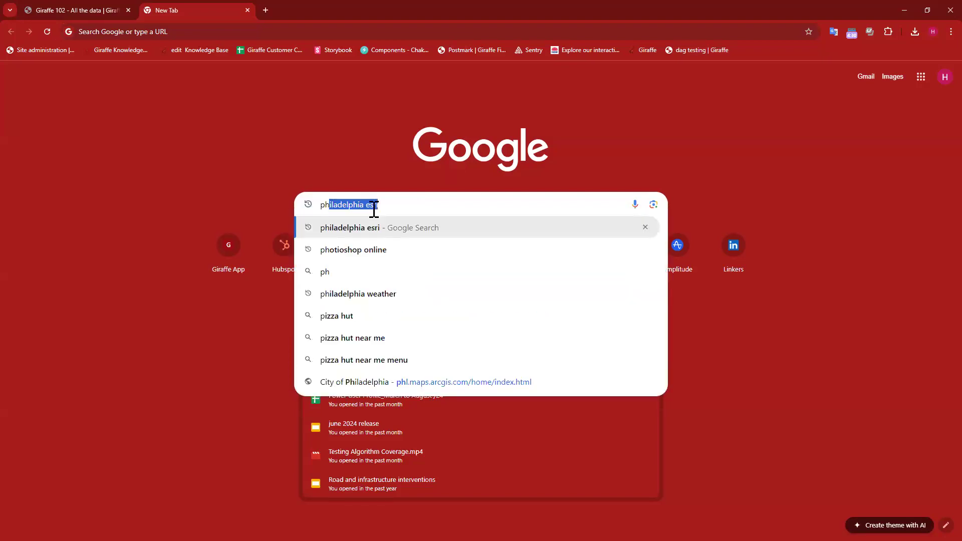
{"action": "type", "text": "illy open data"}
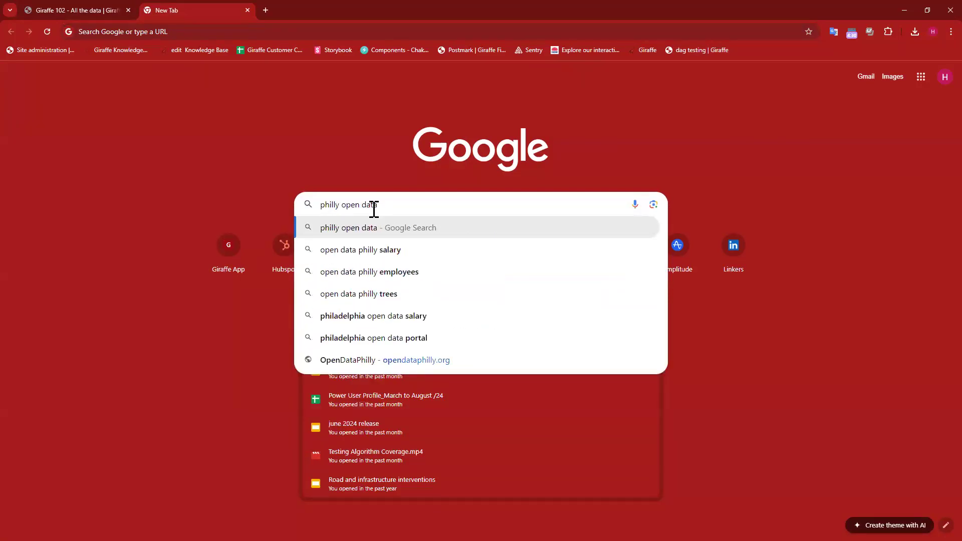
{"action": "key", "text": "Return"}
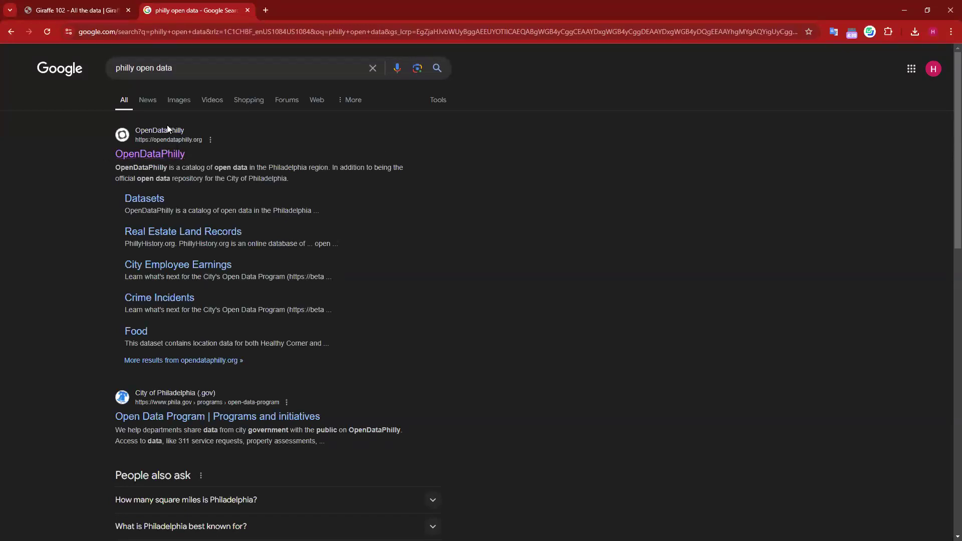
{"action": "left_click", "coordinate": [164, 157]}
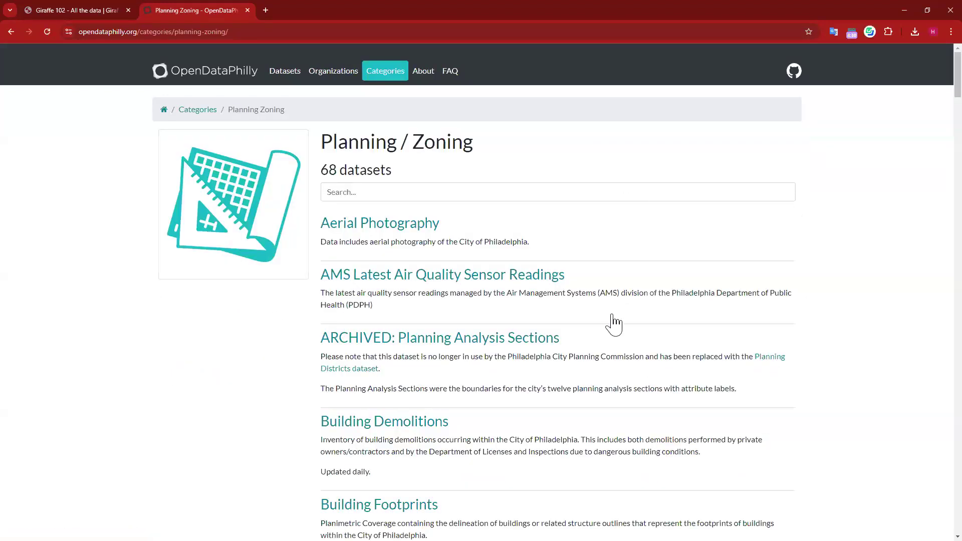
- Find the Zoning Overlays dataset in the Planning / Zoning dataset list and open its page
{"action": "scroll", "coordinate": [433, 321], "scroll_direction": "down", "scroll_amount": 12}
{"action": "scroll", "coordinate": [432, 288], "scroll_direction": "down", "scroll_amount": 20}
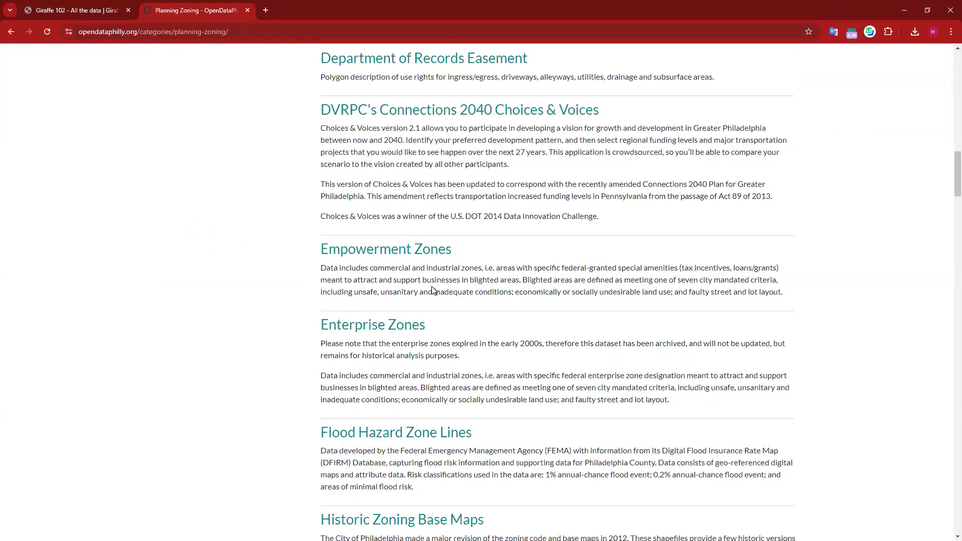
{"action": "scroll", "coordinate": [433, 291], "scroll_direction": "down", "scroll_amount": 20}
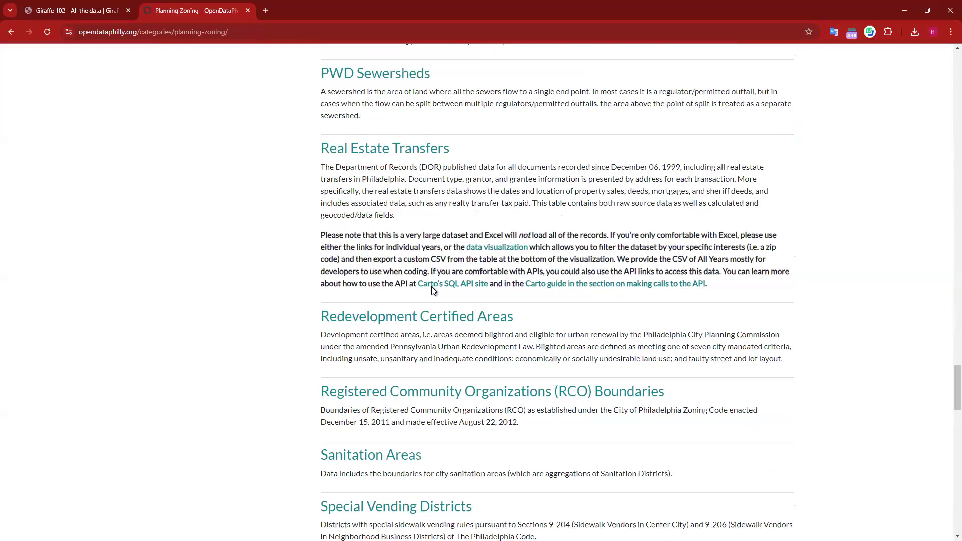
{"action": "scroll", "coordinate": [503, 345], "scroll_direction": "up", "scroll_amount": 2}
{"action": "scroll", "coordinate": [503, 346], "scroll_direction": "up", "scroll_amount": 7}
{"action": "scroll", "coordinate": [503, 343], "scroll_direction": "down", "scroll_amount": 9}
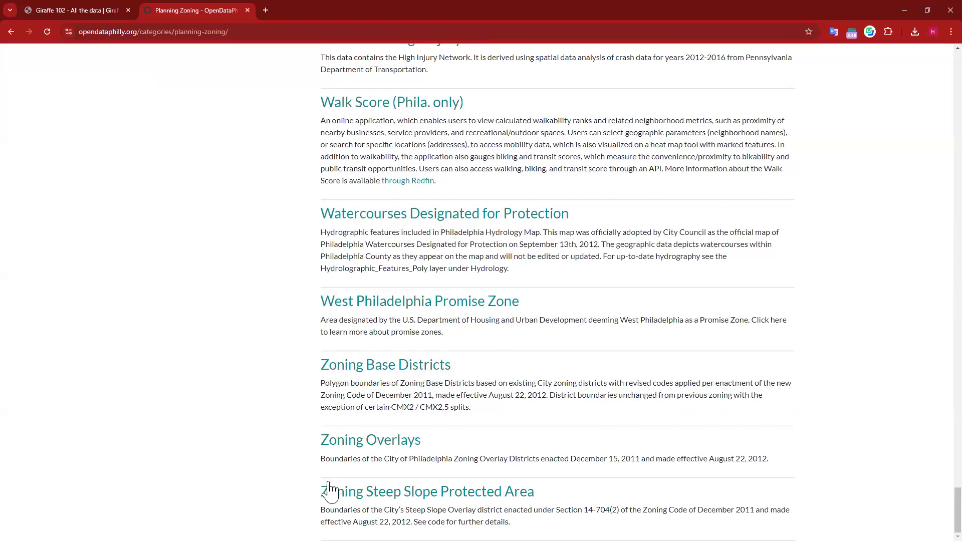
{"action": "left_click", "coordinate": [361, 444]}
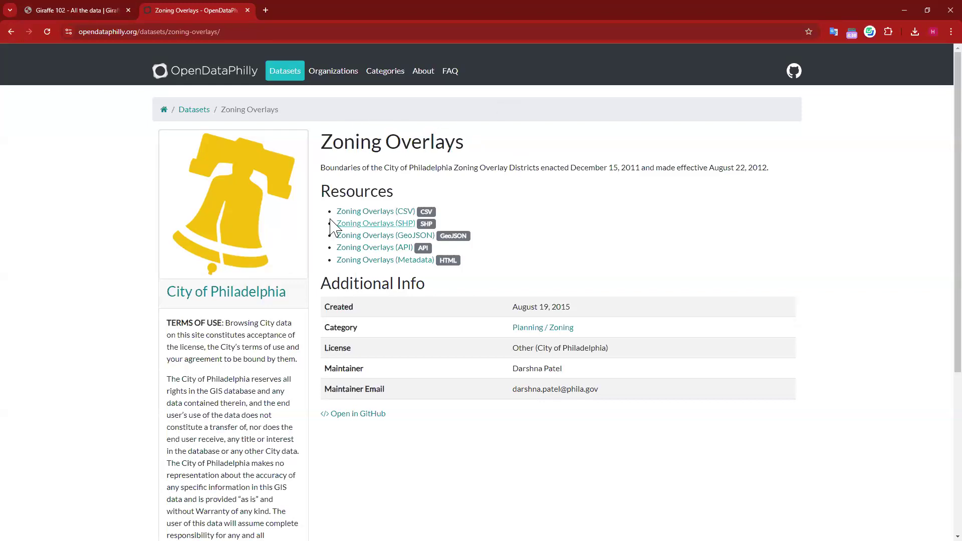
- View the Zoning Overlays API resource and return to the dataset page
{"action": "mouse_move", "coordinate": [323, 188]}
{"action": "left_mouse_down"}
{"action": "mouse_move", "coordinate": [313, 191]}
{"action": "mouse_move", "coordinate": [361, 199]}
{"action": "mouse_move", "coordinate": [506, 266]}
{"action": "mouse_move", "coordinate": [479, 264]}
{"action": "mouse_move", "coordinate": [431, 287]}
{"action": "mouse_move", "coordinate": [333, 191]}
{"action": "mouse_move", "coordinate": [483, 236]}
{"action": "mouse_move", "coordinate": [488, 258]}
{"action": "mouse_move", "coordinate": [477, 270]}
{"action": "mouse_move", "coordinate": [336, 183]}
{"action": "left_mouse_up"}
{"action": "left_click", "coordinate": [334, 187]}
{"action": "left_click", "coordinate": [383, 250]}
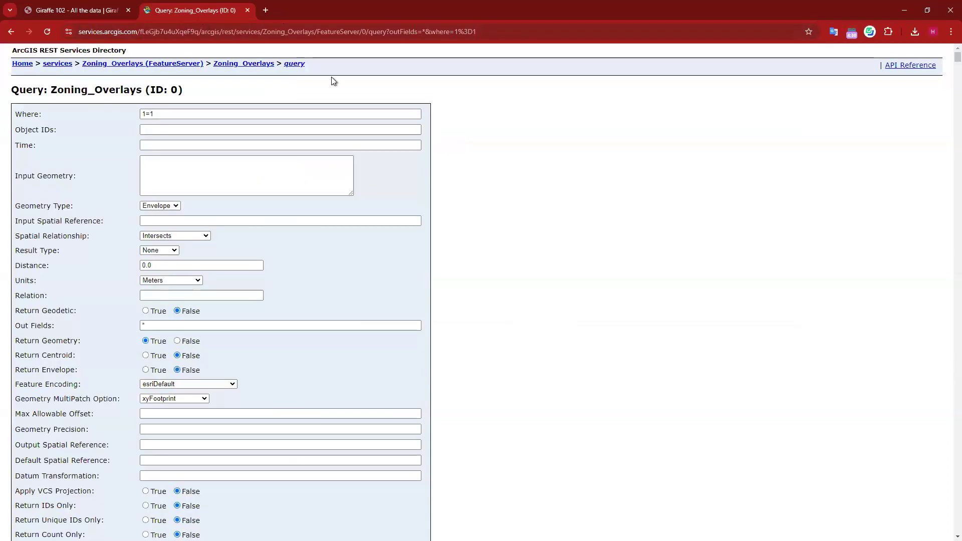
{"action": "left_click", "coordinate": [11, 31]}
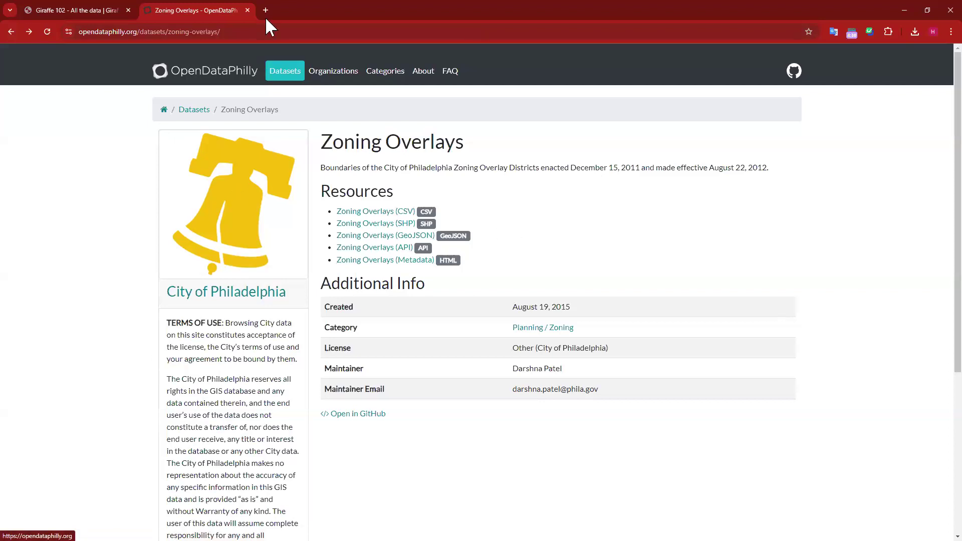
- Search Google for "philadelphia zoning gis" in another new tab and open the City of Philadelphia ArcGIS Online site
{"action": "key", "text": "ctrl+t"}
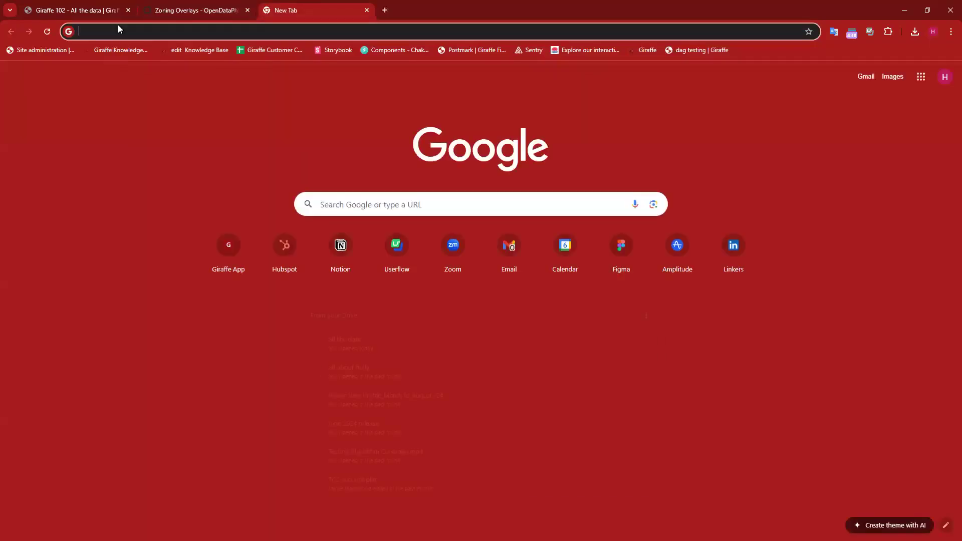
{"action": "type", "text": "phi"}
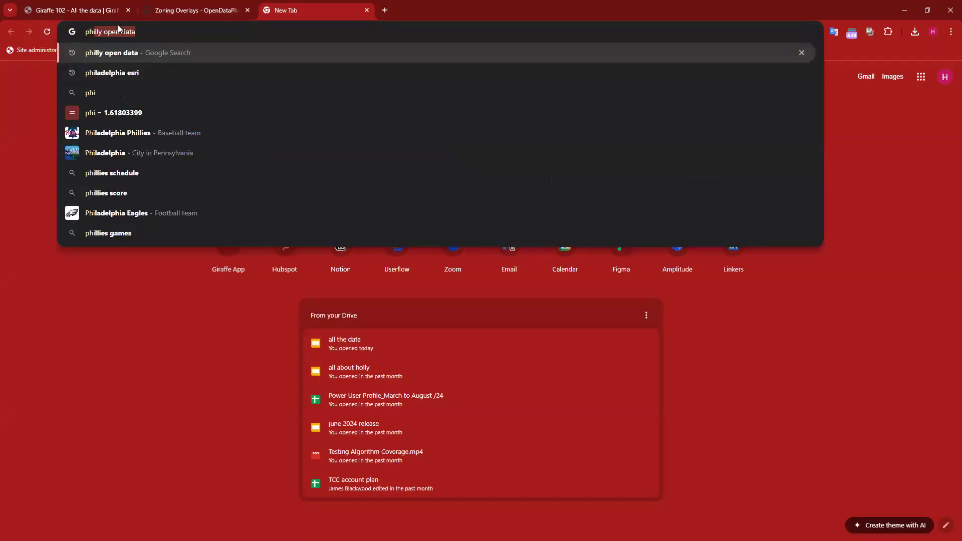
{"action": "type", "text": "ladelphia zoning"}
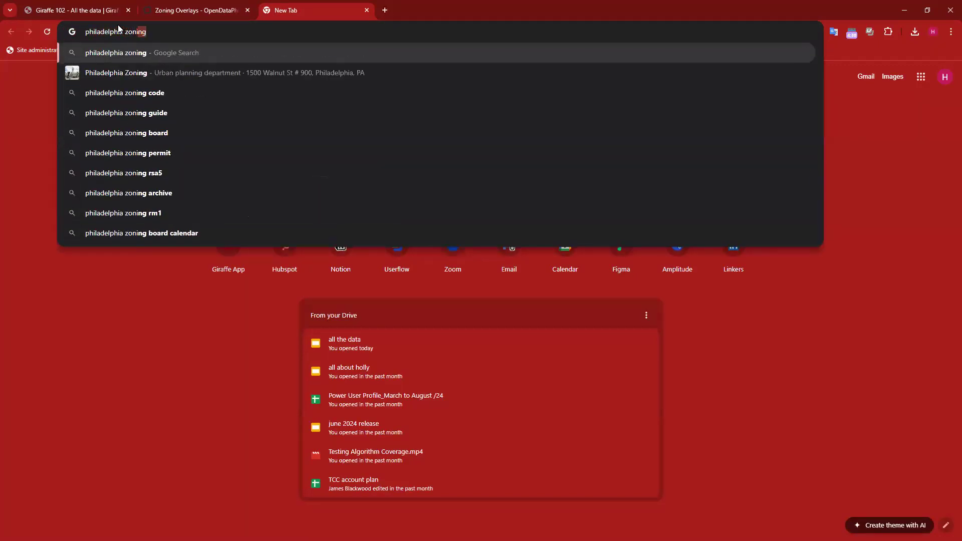
{"action": "type", "text": " gis"}
{"action": "key", "text": "Return"}
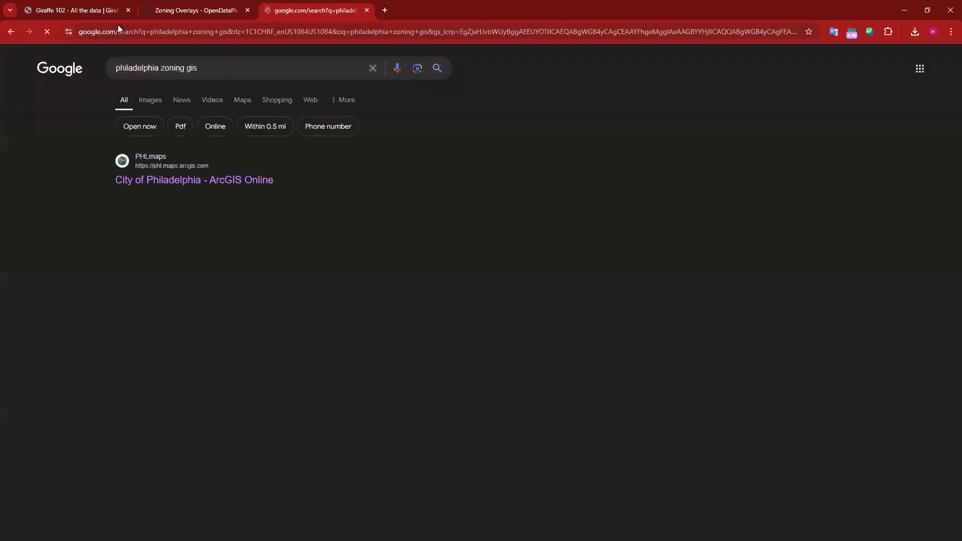
{"action": "double_click", "coordinate": [191, 67]}
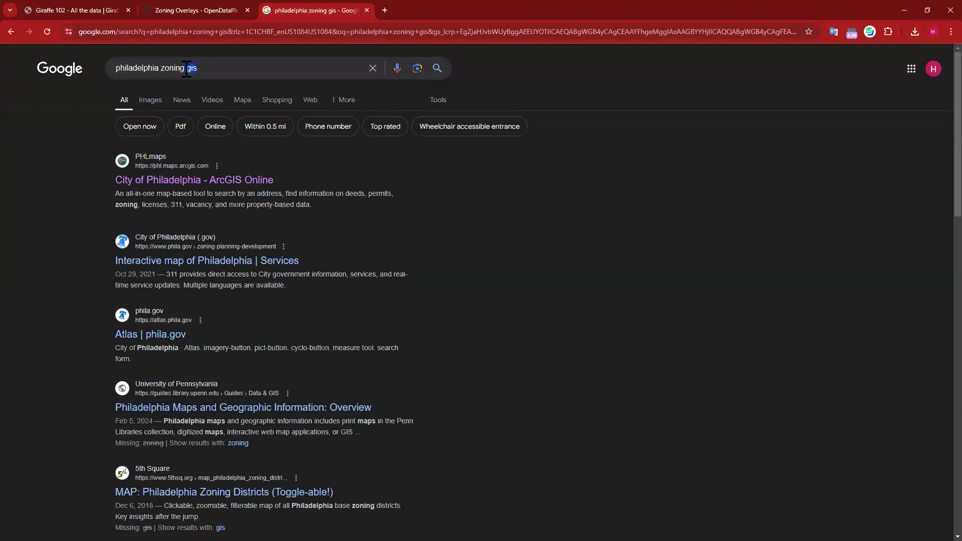
{"action": "left_click", "coordinate": [632, 220]}
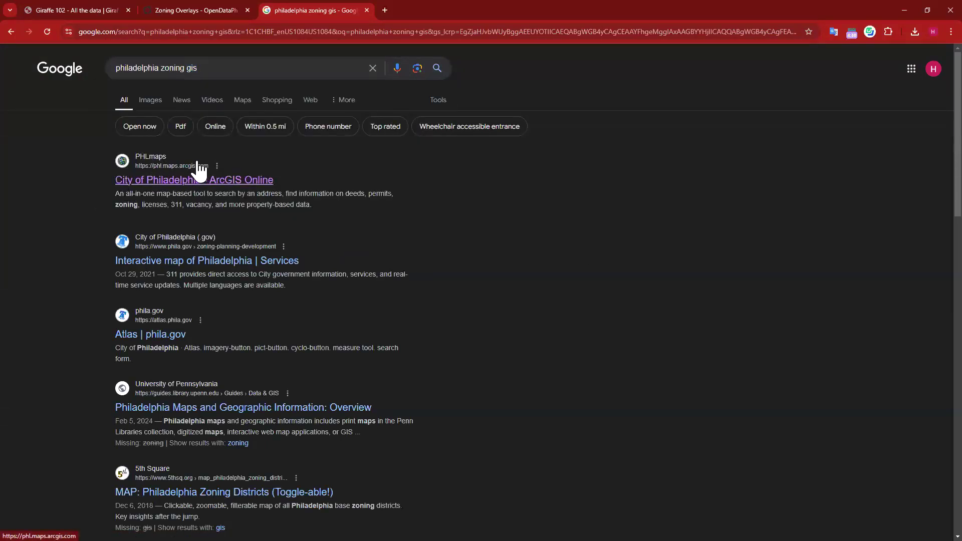
{"action": "left_click", "coordinate": [160, 190]}
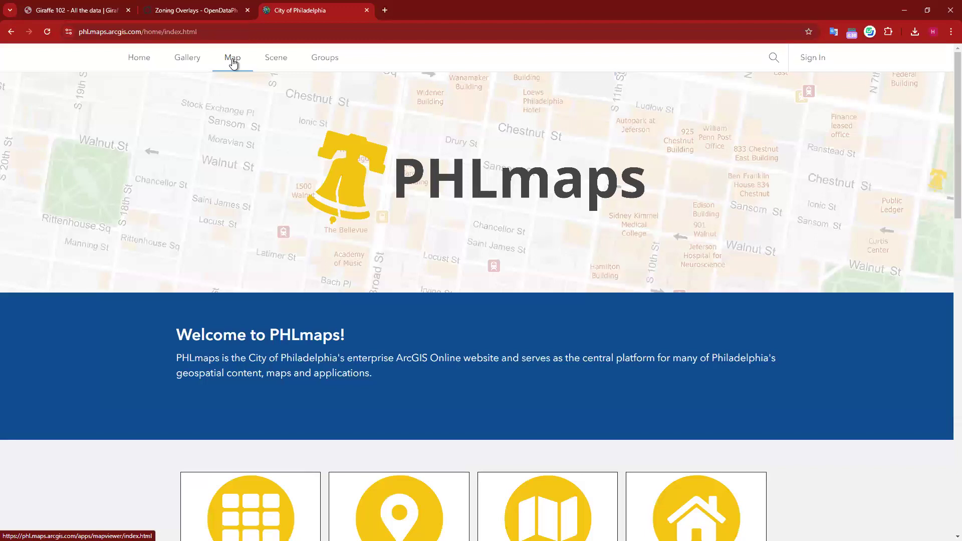
- Look through the resources on the PHLmaps home page and open the site's Gallery
{"action": "scroll", "coordinate": [797, 297], "scroll_direction": "down", "scroll_amount": 4}
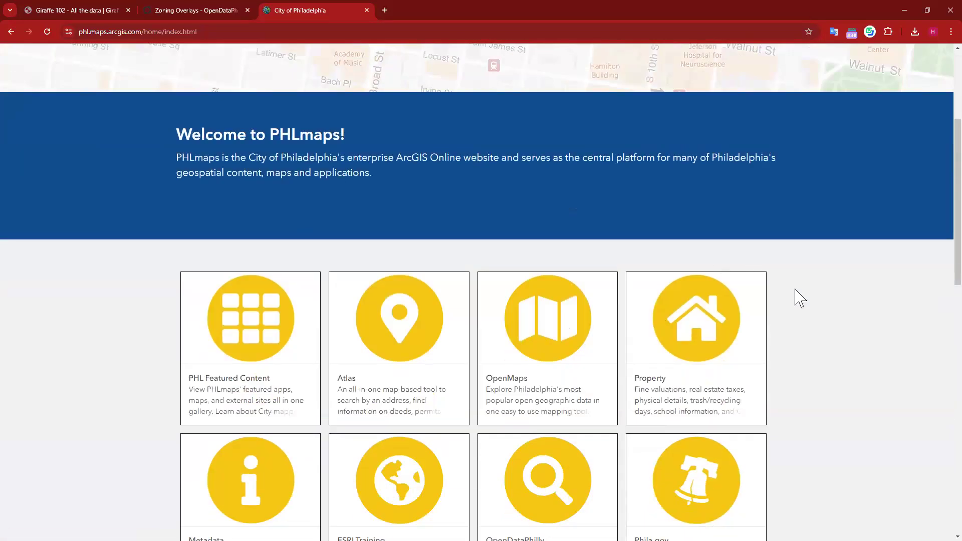
{"action": "scroll", "coordinate": [827, 298], "scroll_direction": "down", "scroll_amount": 4}
{"action": "scroll", "coordinate": [931, 381], "scroll_direction": "down", "scroll_amount": 3}
{"action": "scroll", "coordinate": [934, 401], "scroll_direction": "up", "scroll_amount": 3}
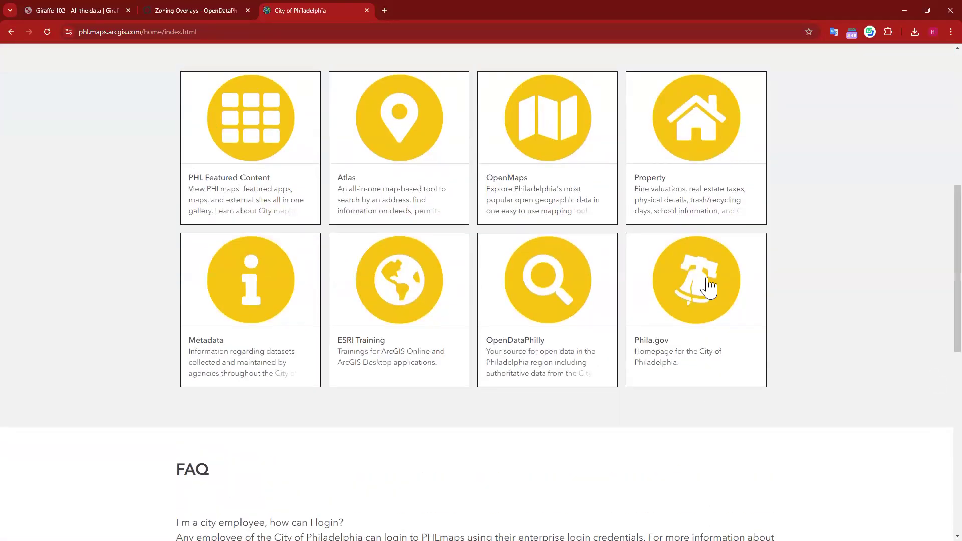
{"action": "scroll", "coordinate": [606, 251], "scroll_direction": "down", "scroll_amount": 6}
{"action": "scroll", "coordinate": [320, 261], "scroll_direction": "up", "scroll_amount": 14}
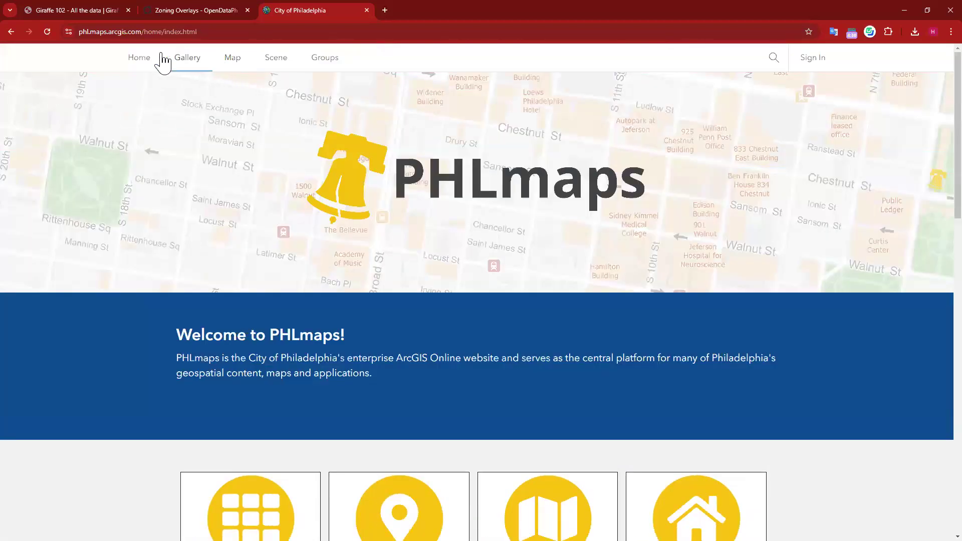
{"action": "left_click", "coordinate": [188, 59]}
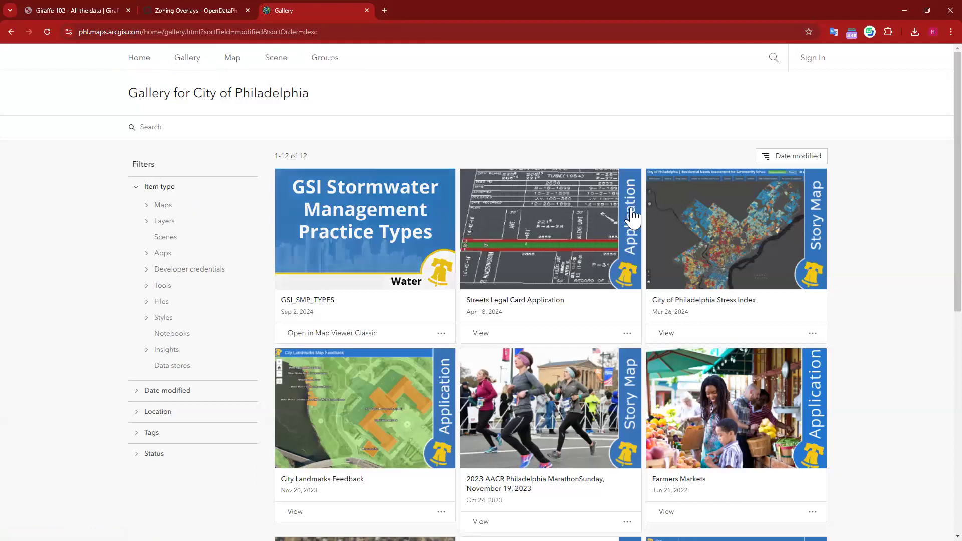
- Browse the City of Philadelphia gallery items and search the gallery for "zoning"
{"action": "scroll", "coordinate": [533, 259], "scroll_direction": "down", "scroll_amount": 7}
{"action": "scroll", "coordinate": [532, 259], "scroll_direction": "up", "scroll_amount": 7}
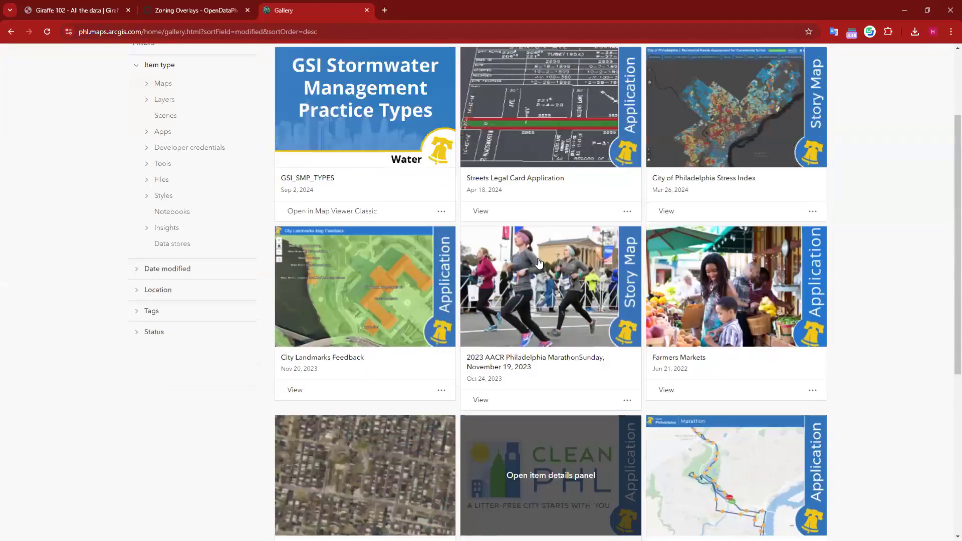
{"action": "left_click", "coordinate": [203, 131]}
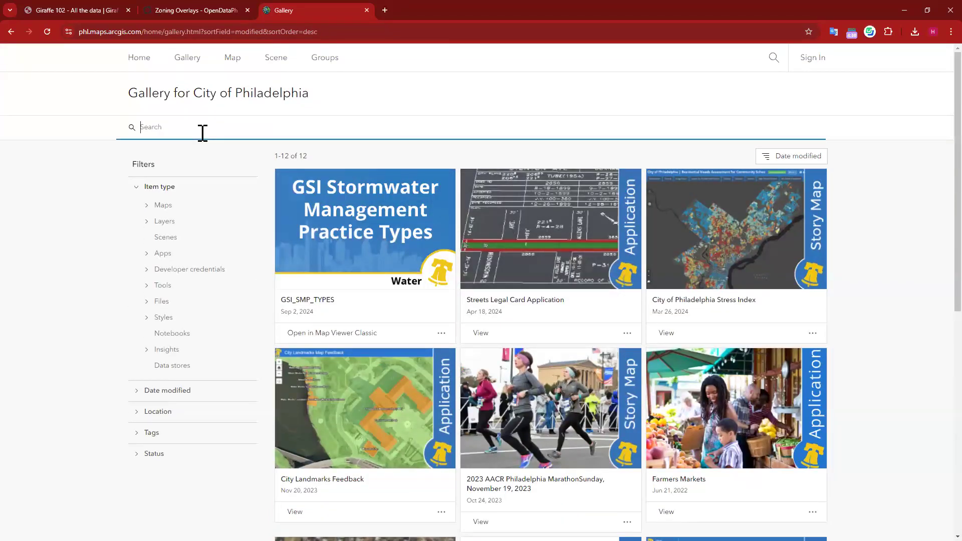
{"action": "type", "text": "zoning"}
{"action": "key", "text": "Return"}
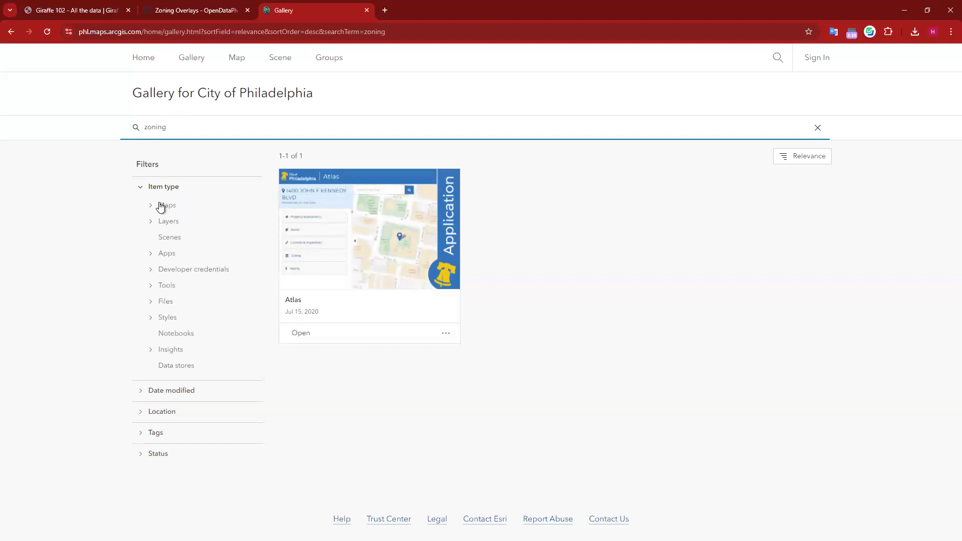
- Clear the gallery search, filter the items to Feature layers and open the GSI_SMP_TYPES item details
{"action": "left_click", "coordinate": [818, 128]}
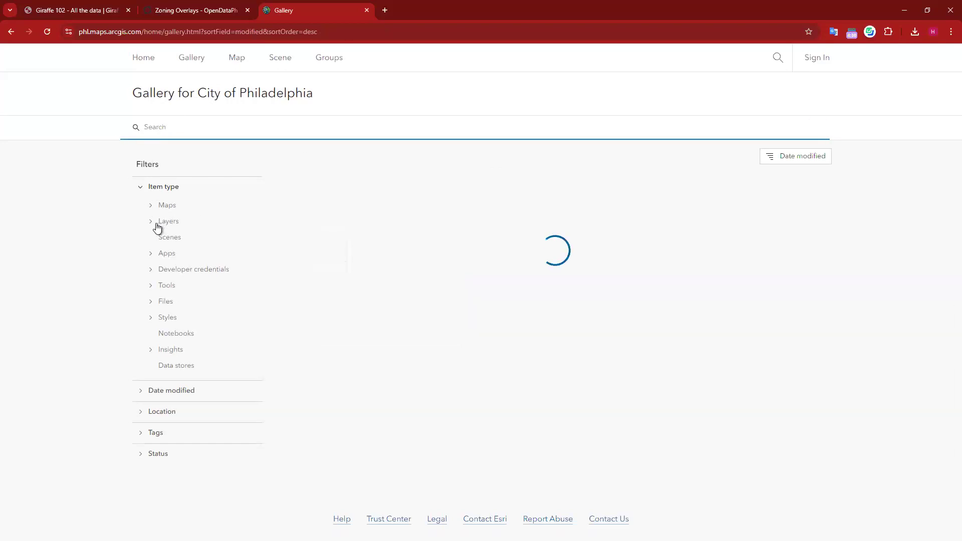
{"action": "left_click", "coordinate": [171, 221]}
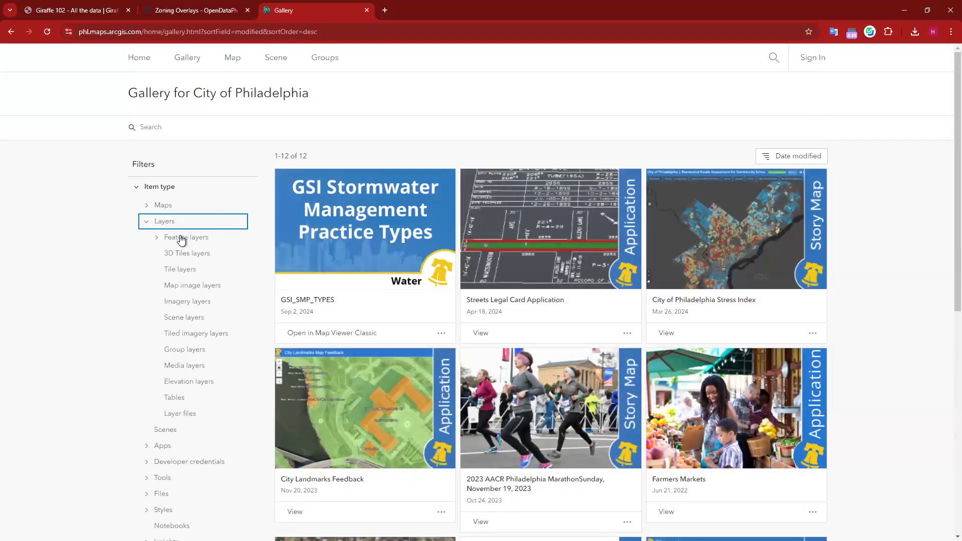
{"action": "left_click", "coordinate": [181, 239]}
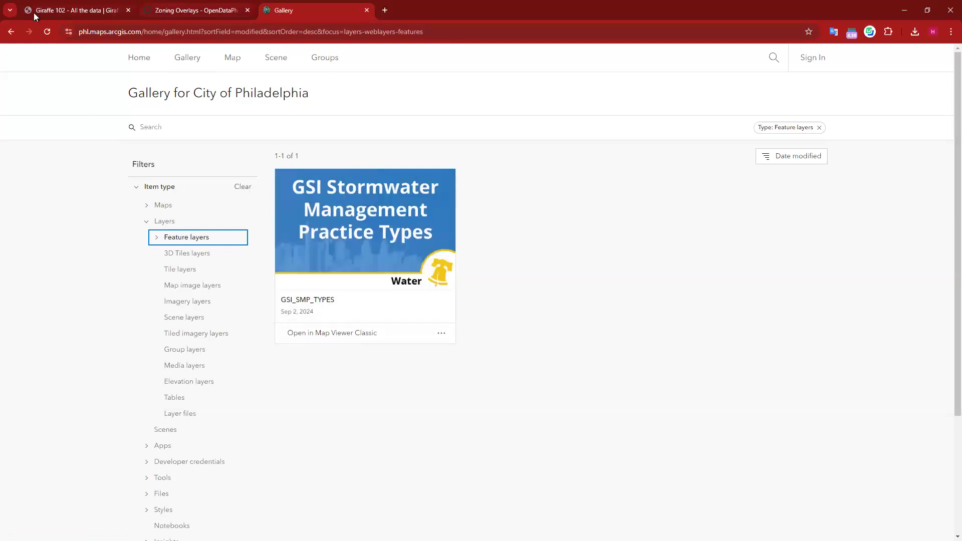
{"action": "left_click", "coordinate": [356, 234]}
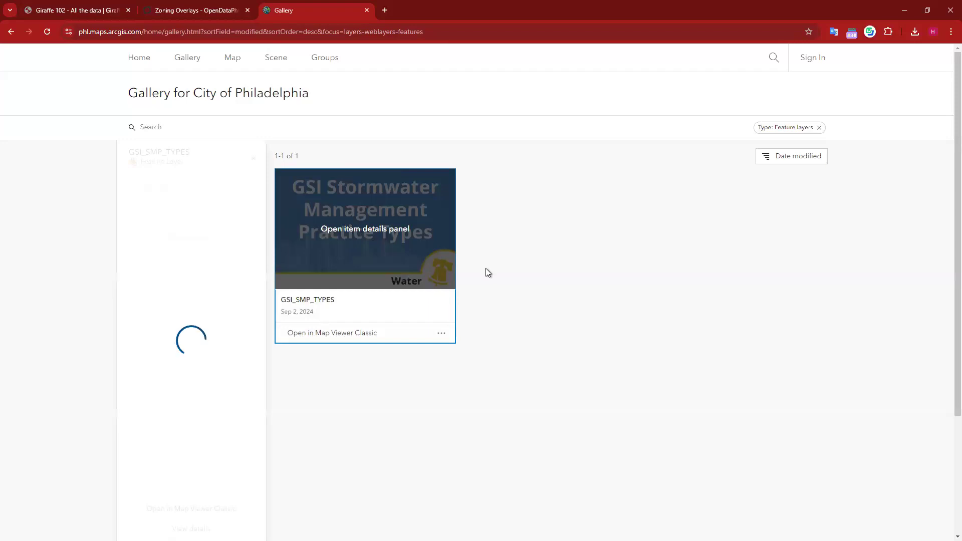
- Review the GSI_SMP_TYPES item's description, thumbnail and available options, and open its full details page
{"action": "left_click", "coordinate": [554, 339]}
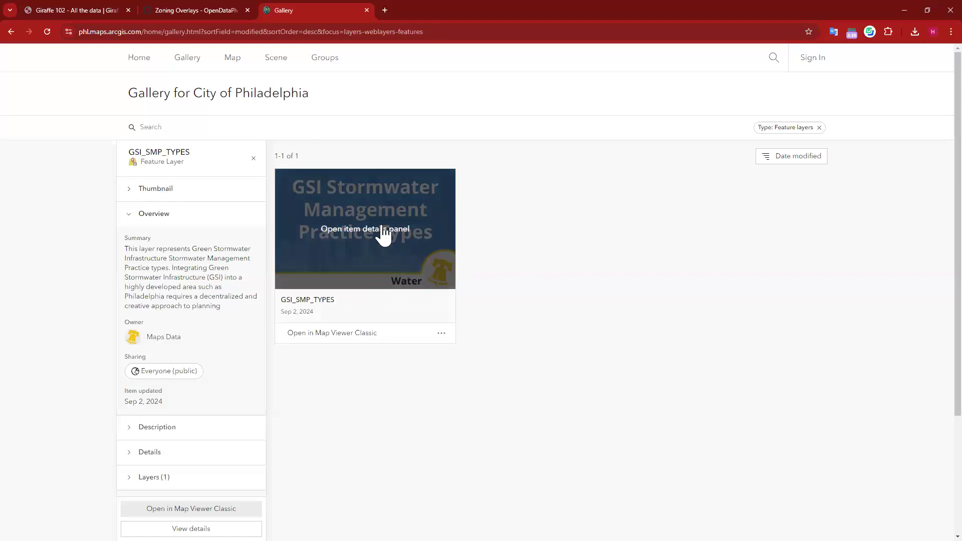
{"action": "scroll", "coordinate": [161, 382], "scroll_direction": "down", "scroll_amount": 1}
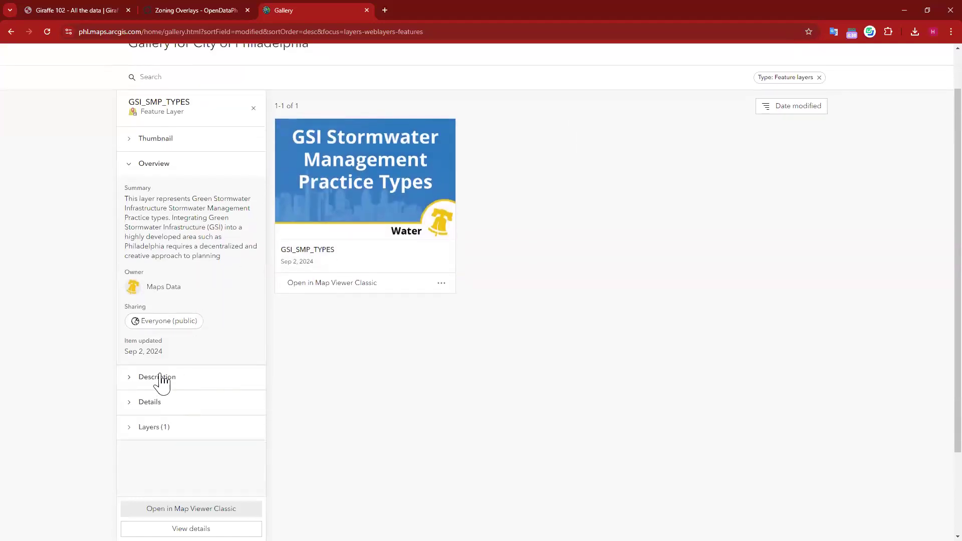
{"action": "left_click", "coordinate": [161, 382]}
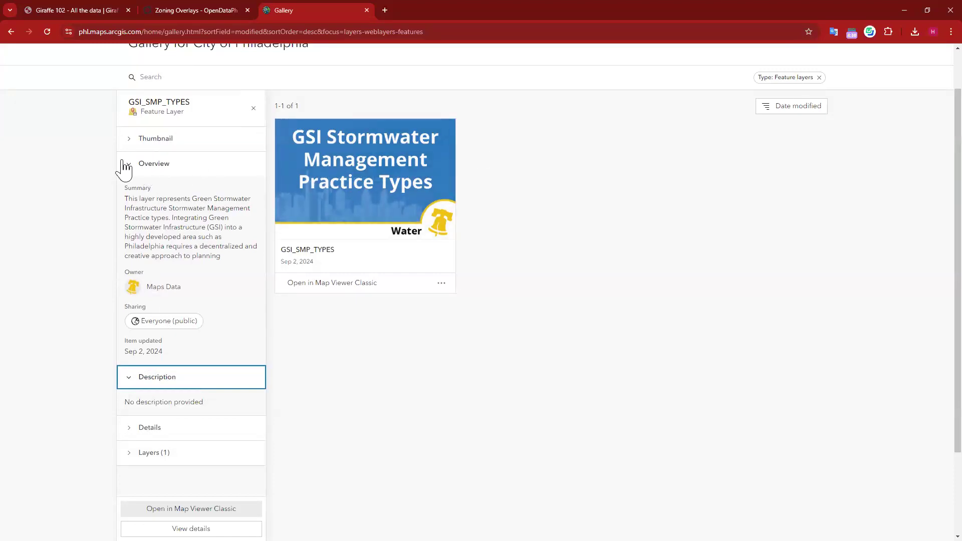
{"action": "left_click", "coordinate": [130, 140]}
{"action": "left_click", "coordinate": [441, 283]}
{"action": "left_click", "coordinate": [561, 362]}
{"action": "left_click", "coordinate": [441, 283]}
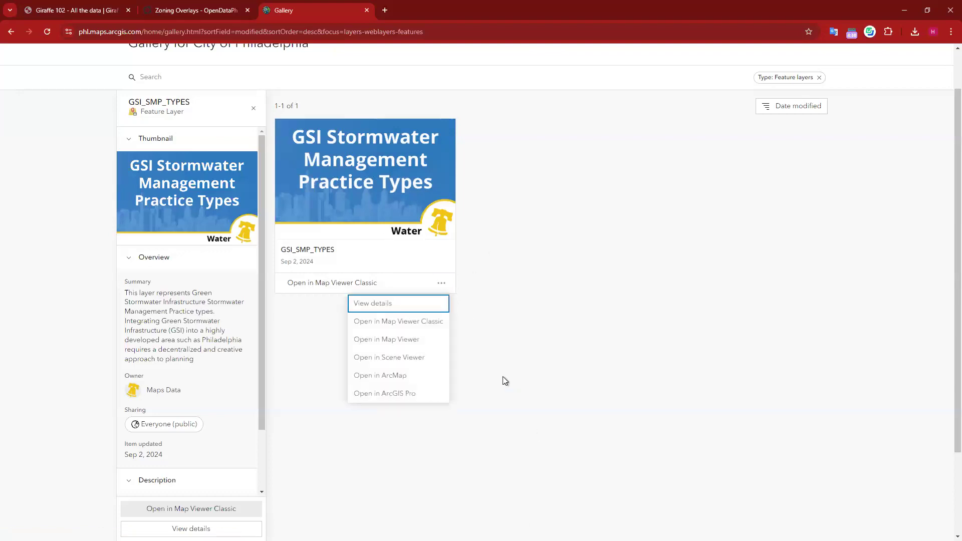
{"action": "left_click", "coordinate": [383, 304]}
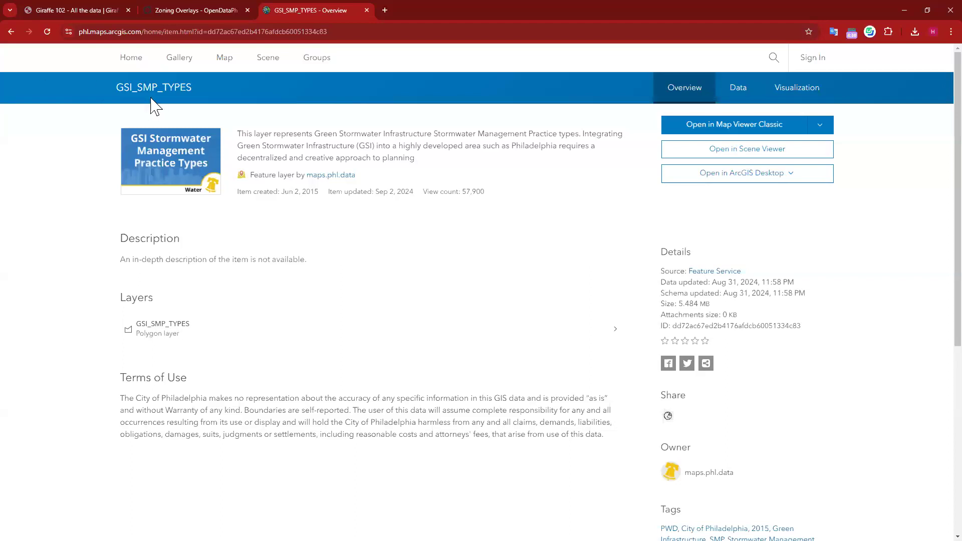
- Find the feature service URL on the GSI_SMP_TYPES details page, check its FeatureServer ending and copy the URL
{"action": "scroll", "coordinate": [404, 139], "scroll_direction": "down", "scroll_amount": 3}
{"action": "scroll", "coordinate": [405, 142], "scroll_direction": "down", "scroll_amount": 3}
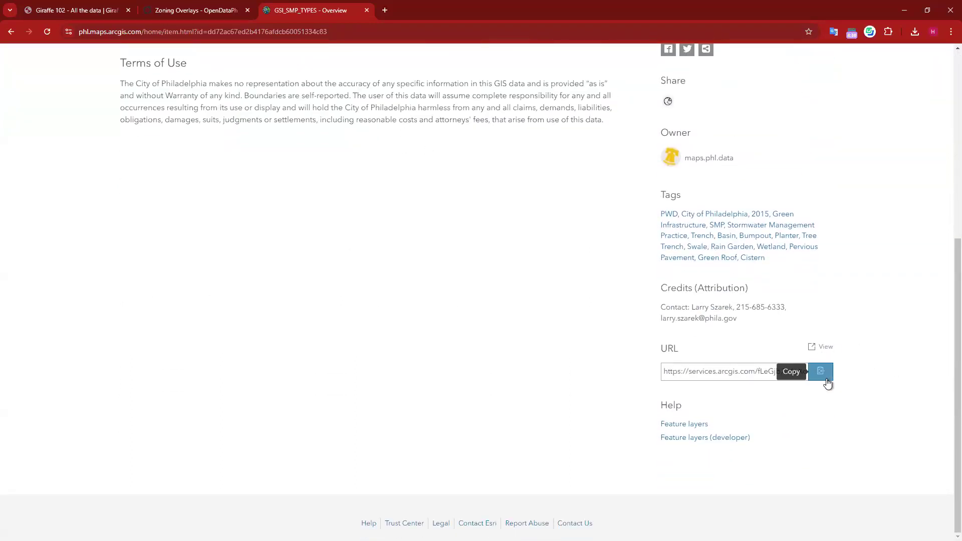
{"action": "left_click_drag", "start_coordinate": [662, 350], "coordinate": [882, 385]}
{"action": "left_click_drag", "start_coordinate": [726, 372], "coordinate": [842, 386]}
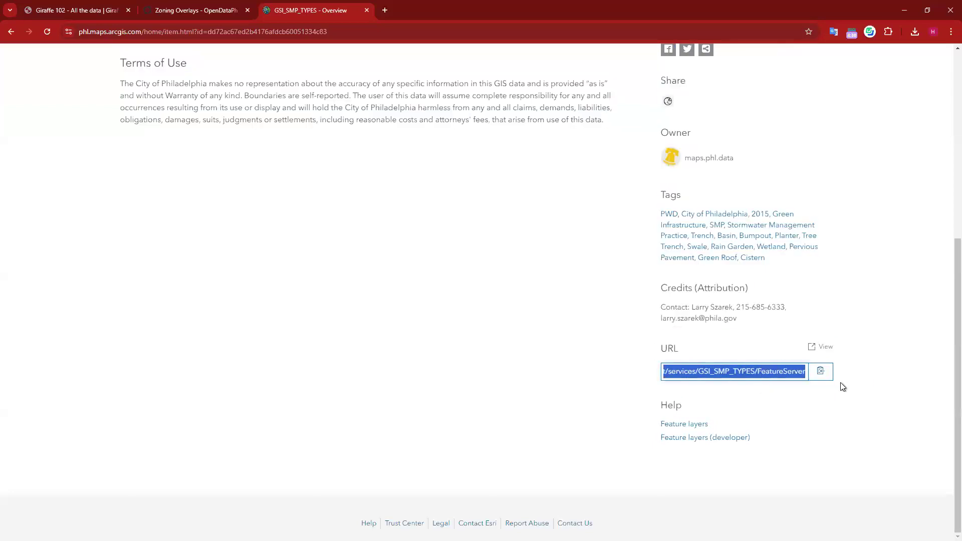
{"action": "left_click", "coordinate": [767, 371]}
{"action": "double_click", "coordinate": [767, 371]}
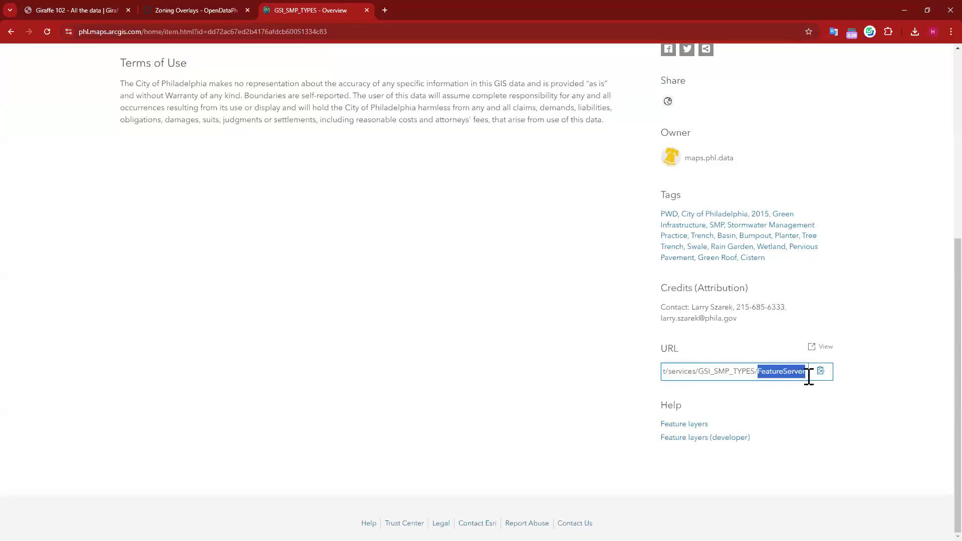
{"action": "left_click", "coordinate": [807, 371]}
{"action": "left_click_drag", "start_coordinate": [792, 371], "coordinate": [593, 371]}
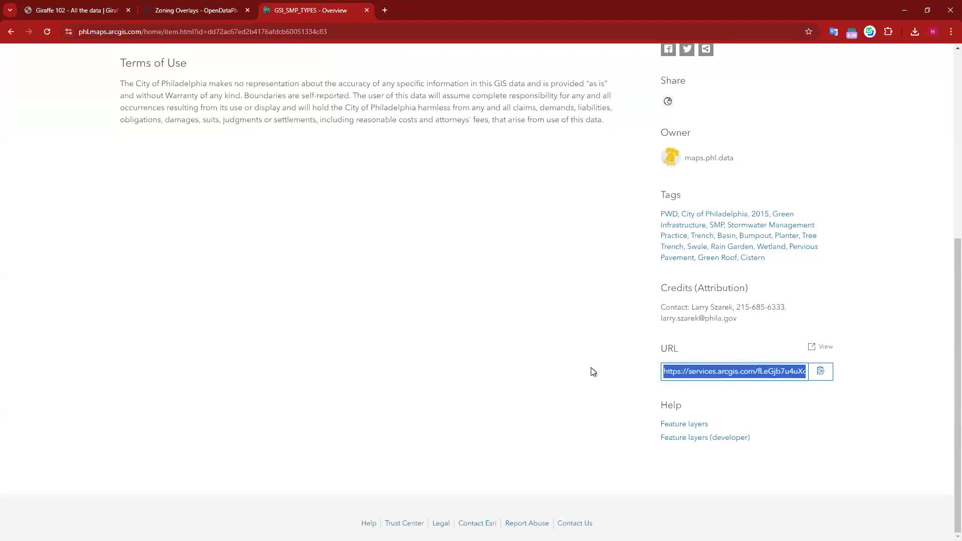
{"action": "left_click", "coordinate": [693, 376]}
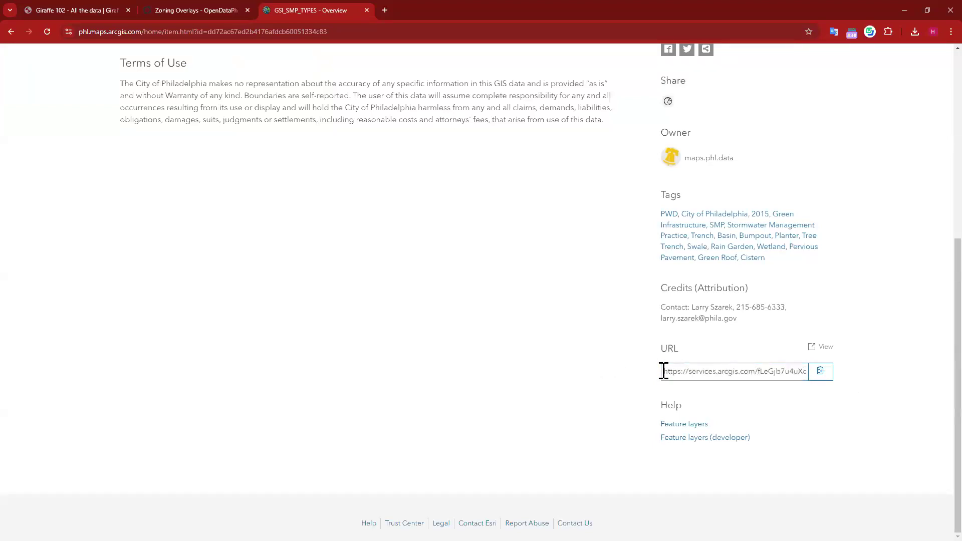
{"action": "left_click_drag", "start_coordinate": [663, 371], "coordinate": [877, 370]}
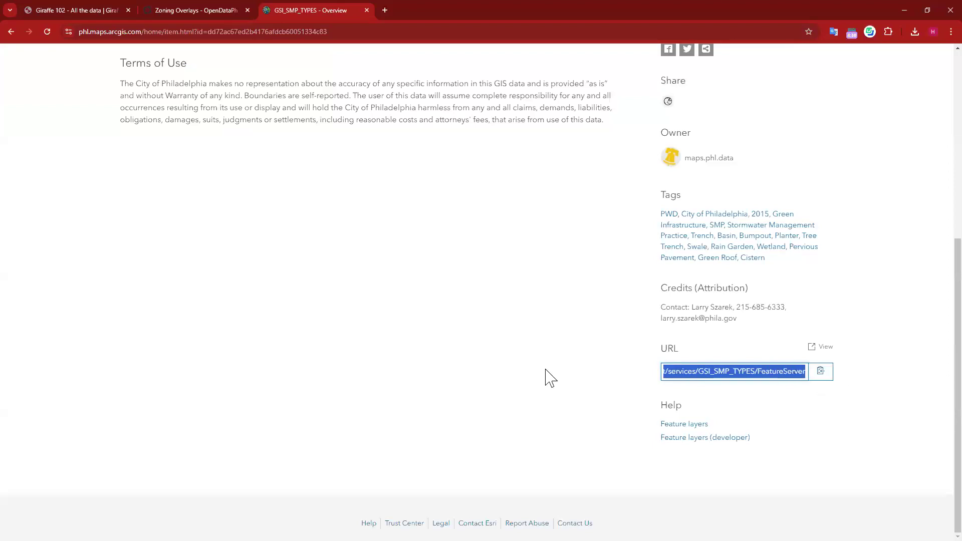
{"action": "left_click", "coordinate": [917, 387]}
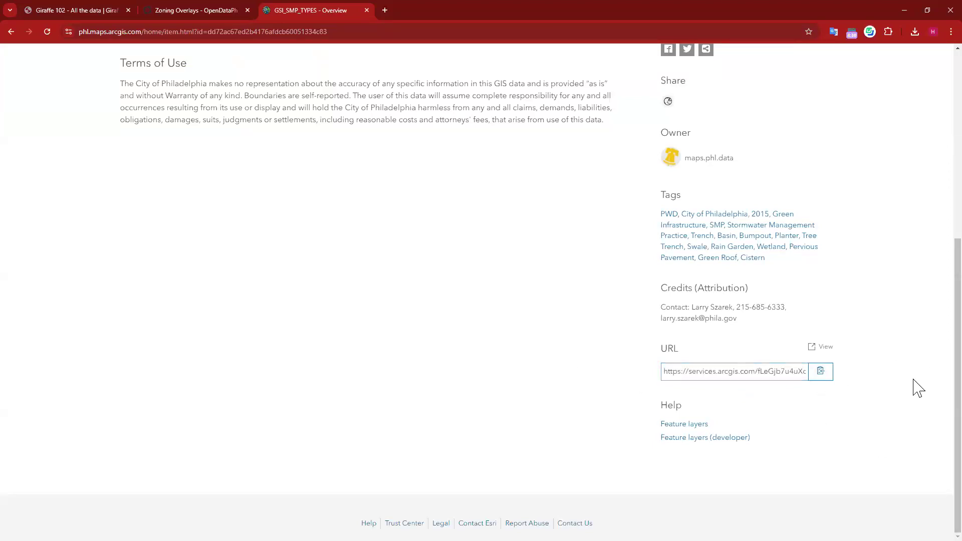
{"action": "left_click", "coordinate": [821, 372]}
- View the GSI_SMP_TYPES FeatureServer page in the ArcGIS REST Services Directory and check its web address
{"action": "left_click", "coordinate": [824, 352]}
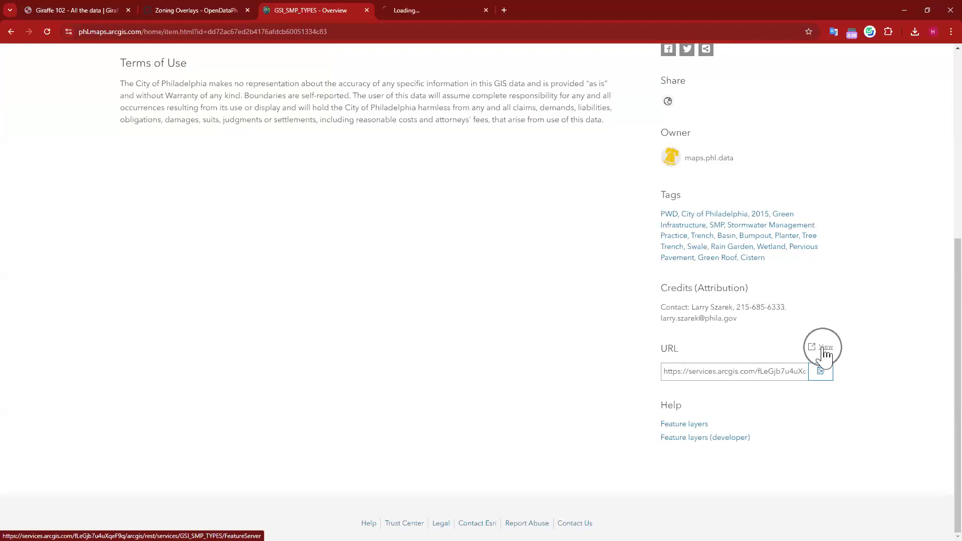
{"action": "left_click", "coordinate": [419, 10]}
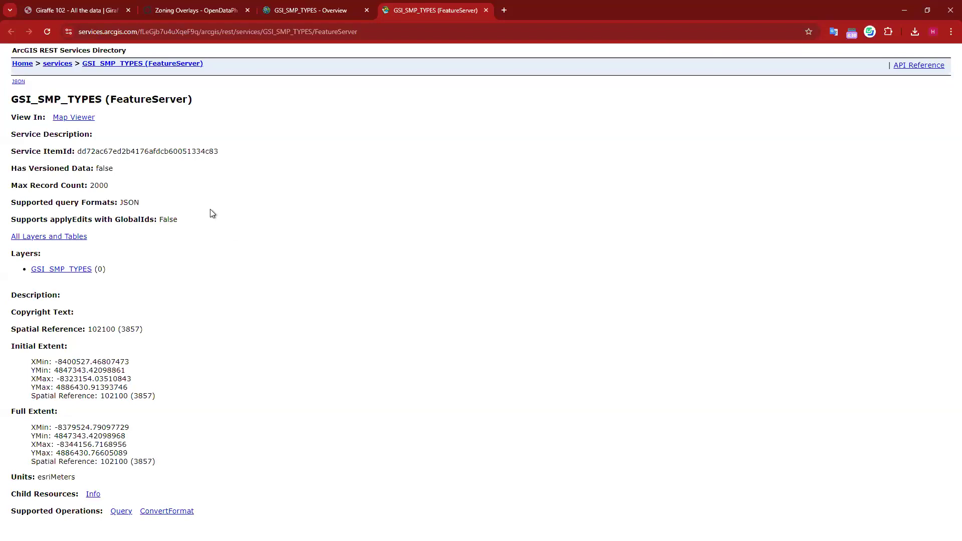
{"action": "left_click", "coordinate": [225, 31]}
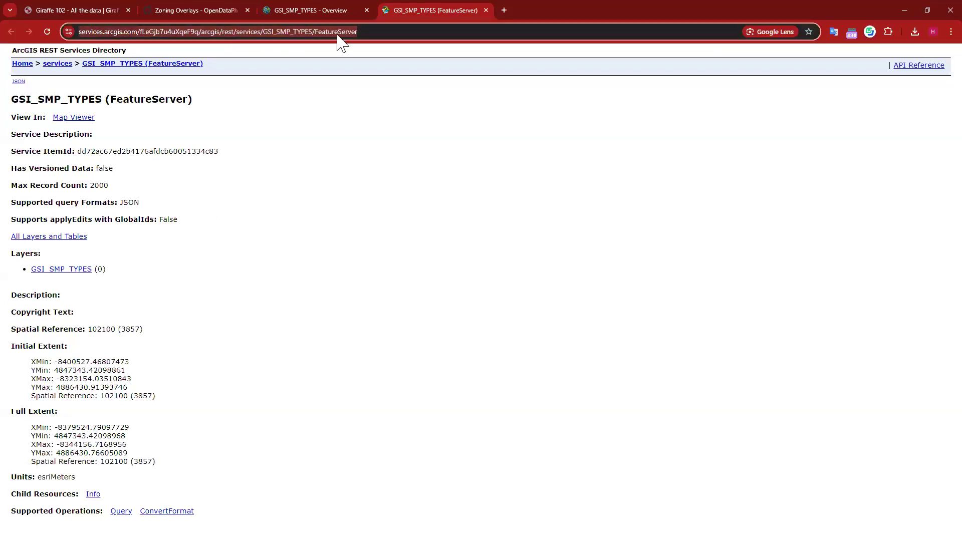
{"action": "left_click", "coordinate": [275, 230]}
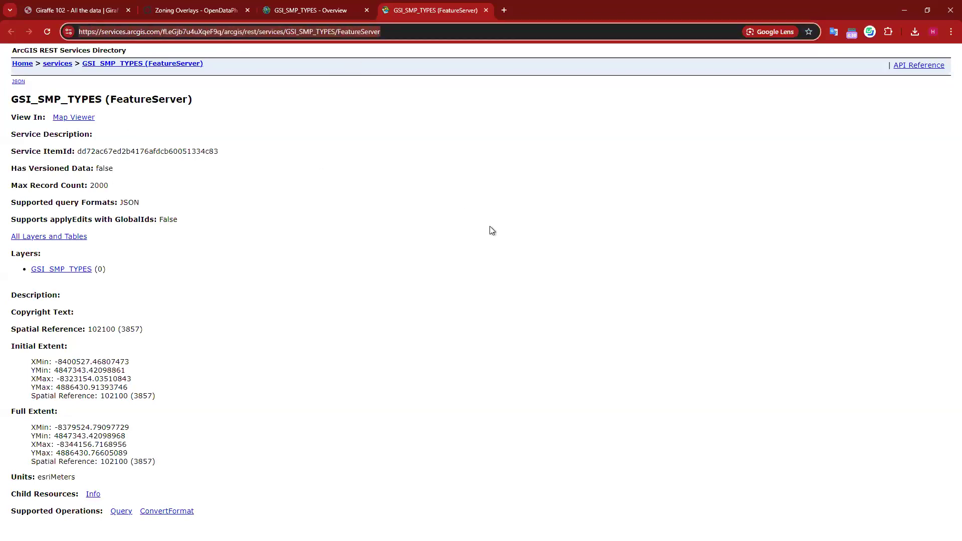
{"action": "left_click", "coordinate": [366, 216]}
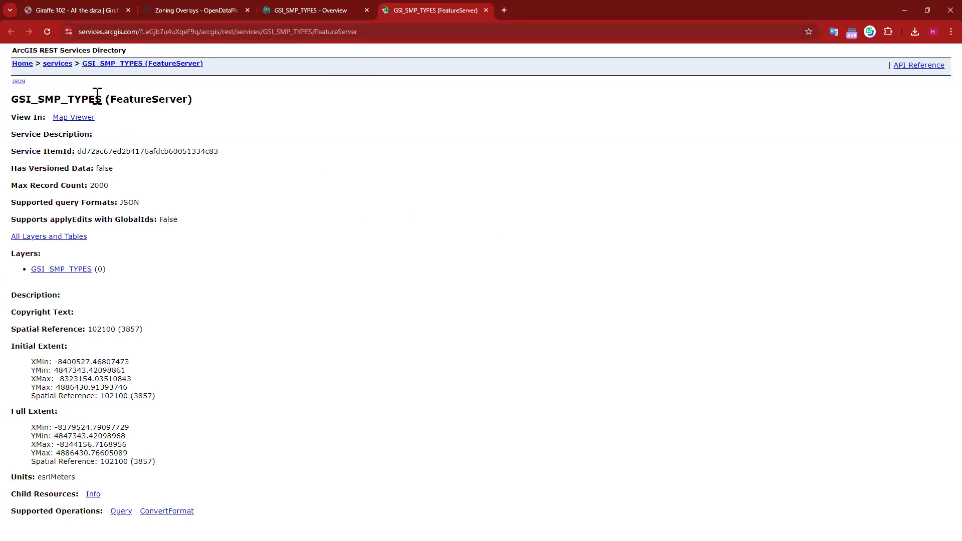
- Switch to the Giraffe project and start creating a new data layer from an Esri MapServer or FeatureServer
{"action": "left_click", "coordinate": [65, 8]}
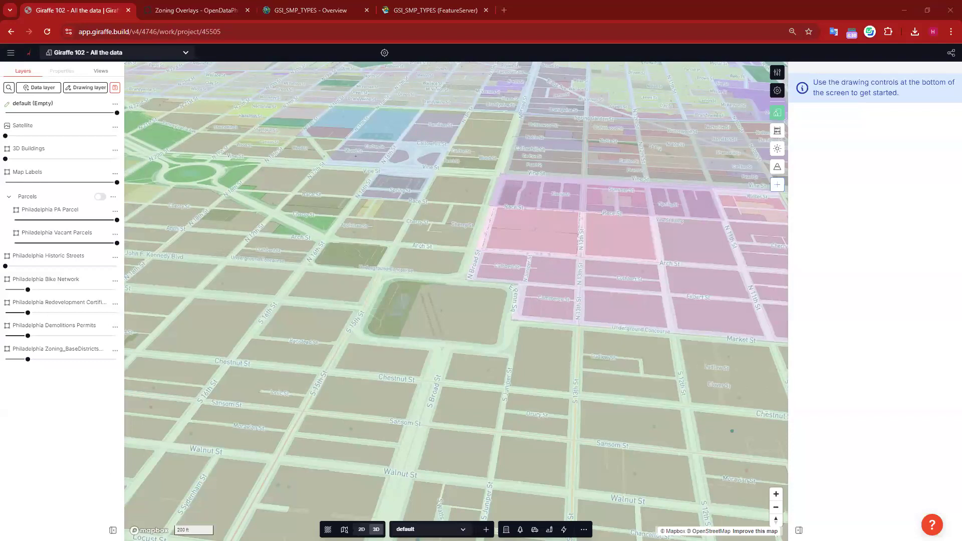
{"action": "left_click", "coordinate": [42, 88]}
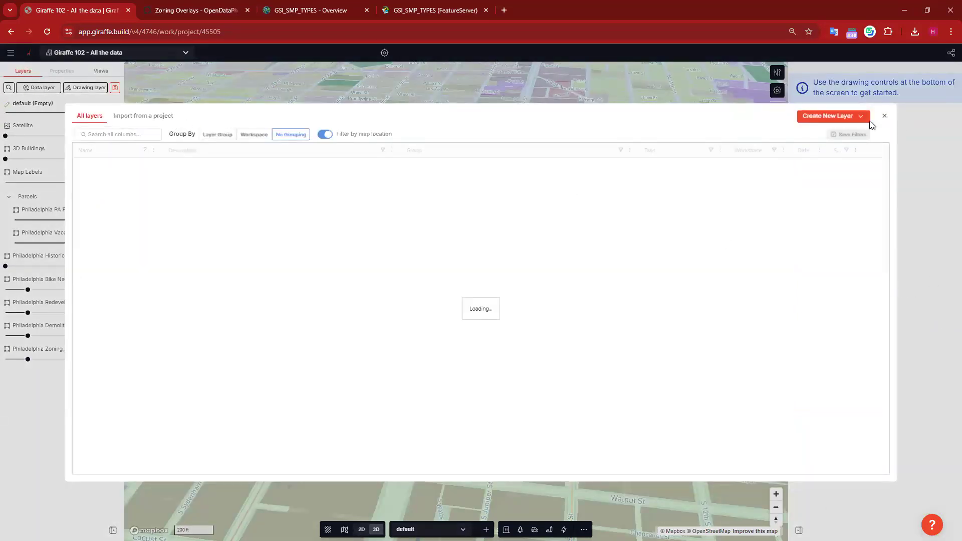
{"action": "left_click", "coordinate": [836, 118]}
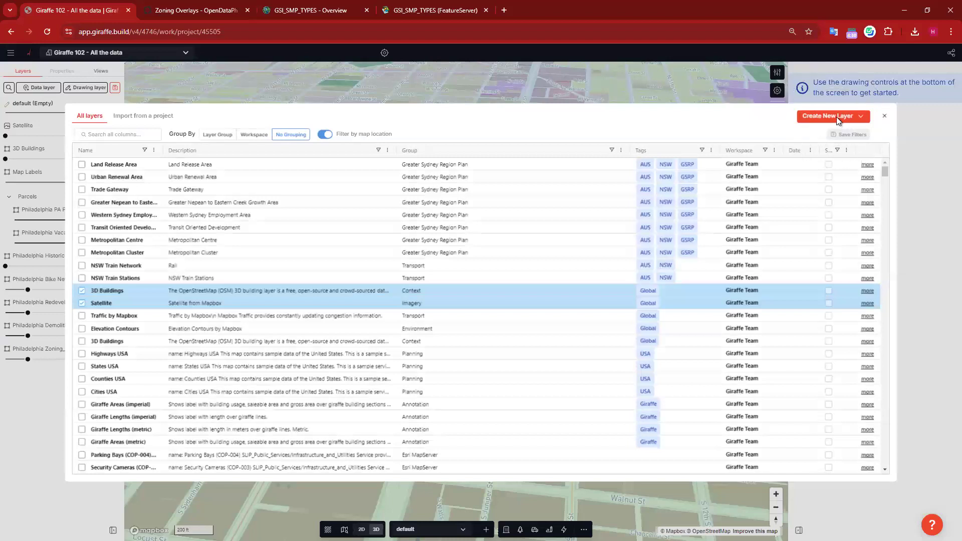
{"action": "left_click", "coordinate": [837, 117]}
{"action": "left_click", "coordinate": [836, 116]}
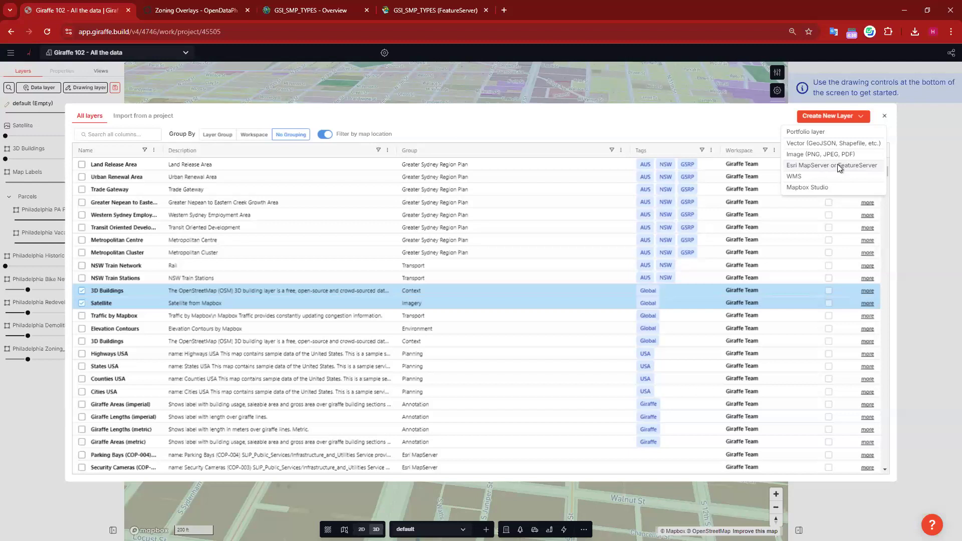
{"action": "left_click", "coordinate": [805, 166]}
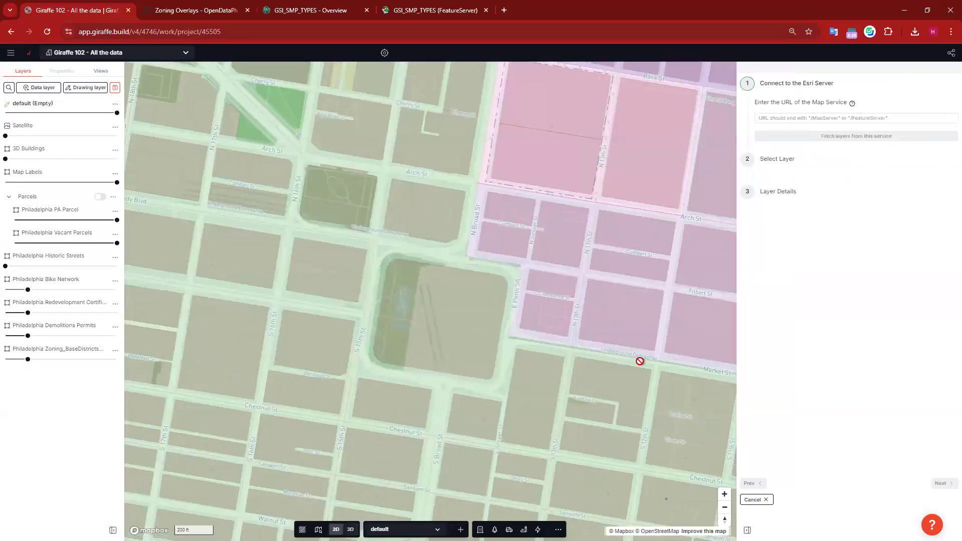
- Connect to the copied GSI_SMP_TYPES FeatureServer URL, fetch its layers and save GSI_SMP_TYPES as a project layer
{"action": "left_click", "coordinate": [799, 117]}
{"action": "key", "text": "ctrl+v"}
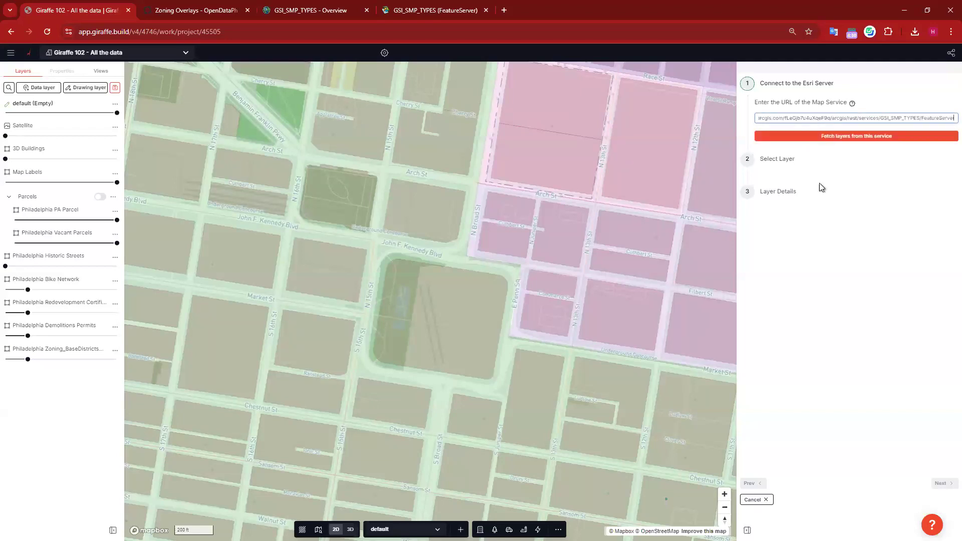
{"action": "left_click", "coordinate": [856, 135]}
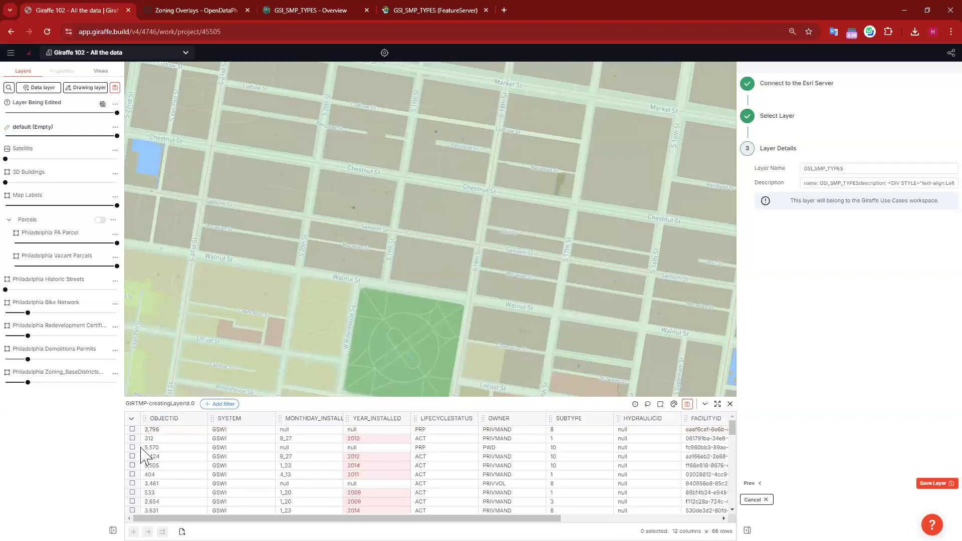
{"action": "left_click", "coordinate": [315, 455]}
{"action": "left_click", "coordinate": [931, 485]}
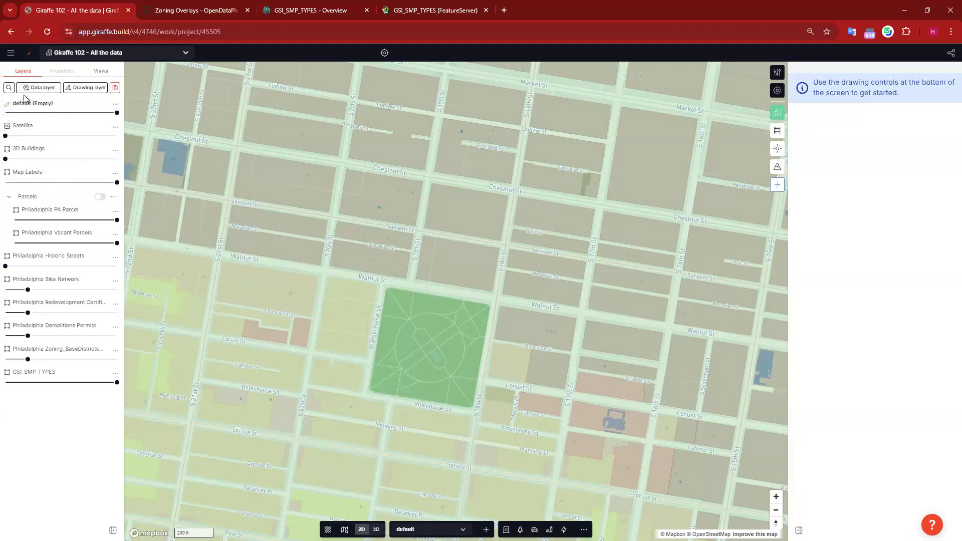
- Move GSI_SMP_TYPES above the Parcels group and make the Bike Network, Redevelopment, Demolitions Permits and Zoning layers fully transparent
{"action": "left_click_drag", "start_coordinate": [78, 372], "coordinate": [73, 190]}
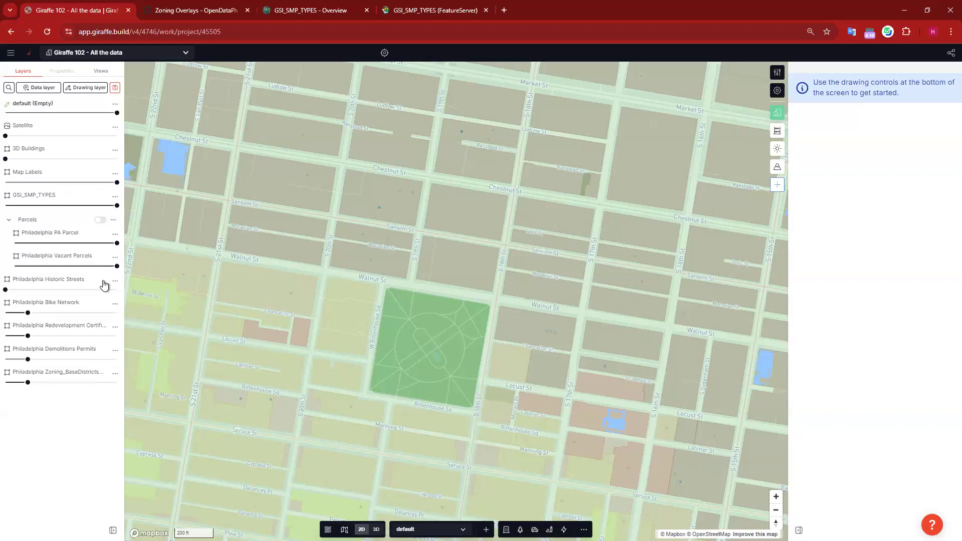
{"action": "left_click_drag", "start_coordinate": [27, 312], "coordinate": [5, 313]}
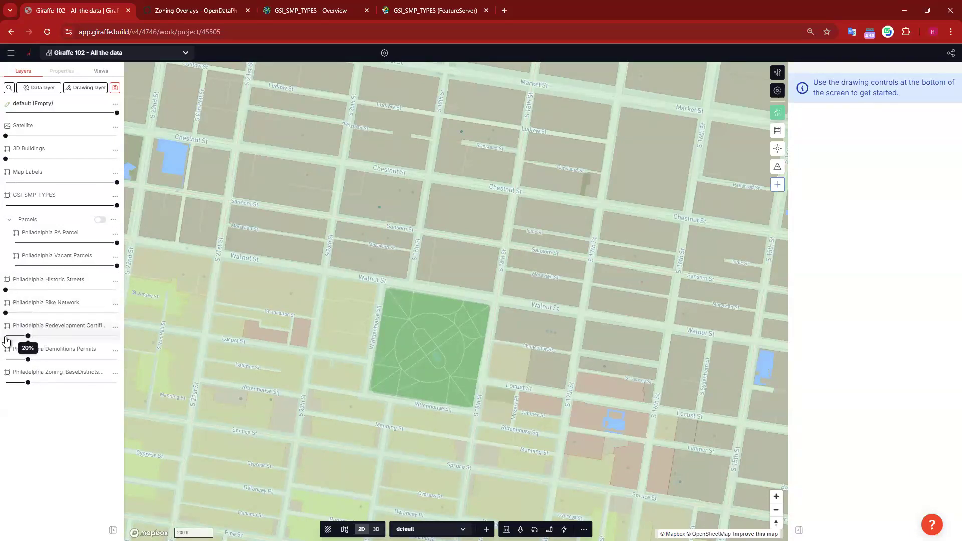
{"action": "left_click", "coordinate": [6, 341]}
{"action": "left_click", "coordinate": [5, 360]}
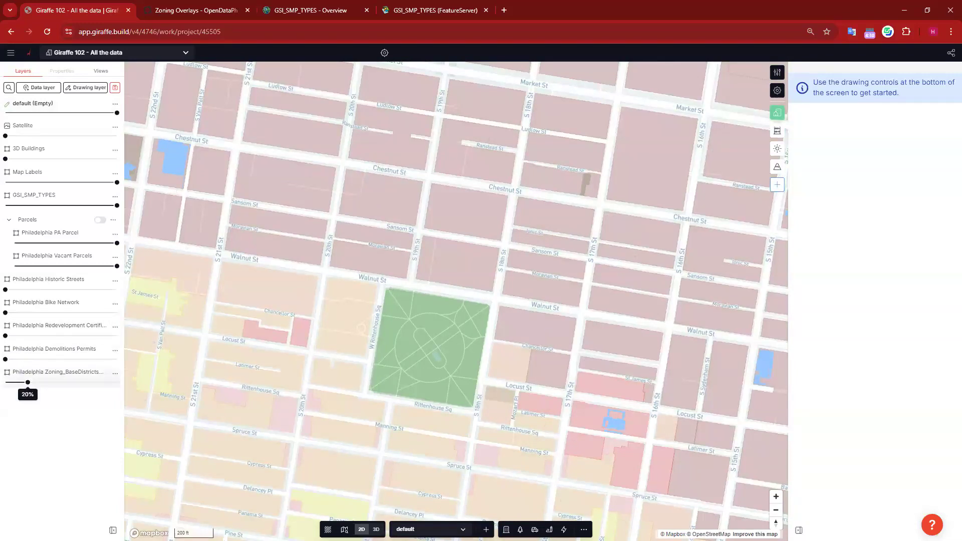
{"action": "left_click_drag", "start_coordinate": [28, 382], "coordinate": [6, 382]}
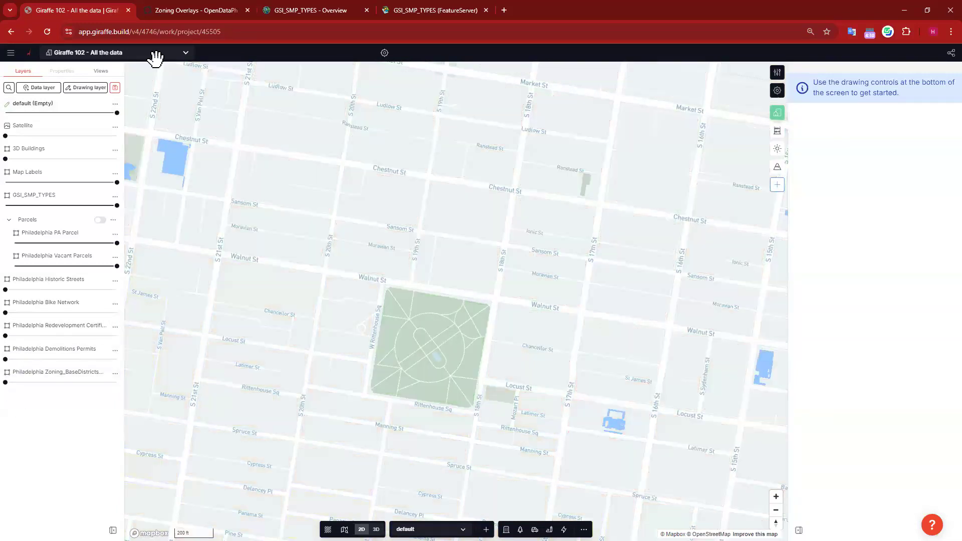
- Open the Lens controls for GSI_SMP_TYPES and filter its data to records where OWNER is PWD
{"action": "left_click", "coordinate": [115, 197]}
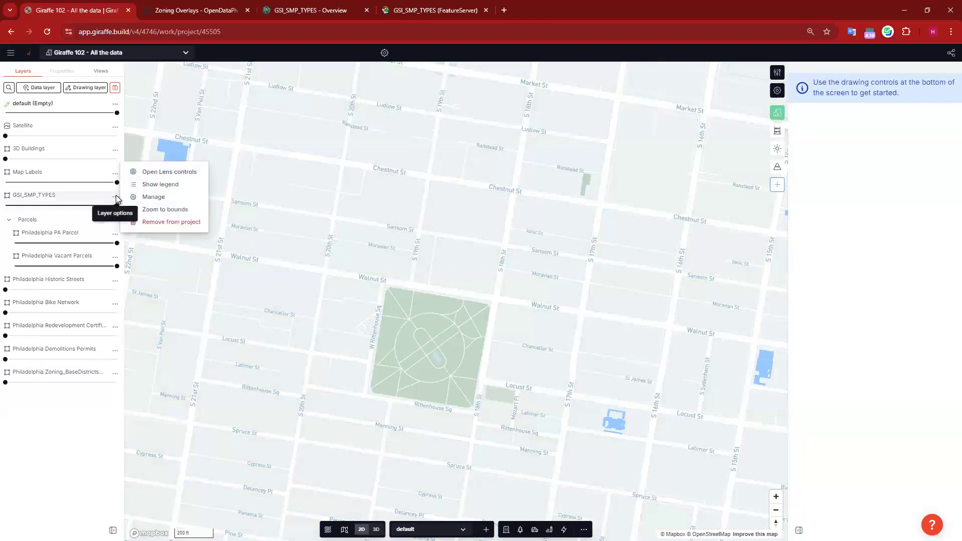
{"action": "left_click", "coordinate": [198, 172]}
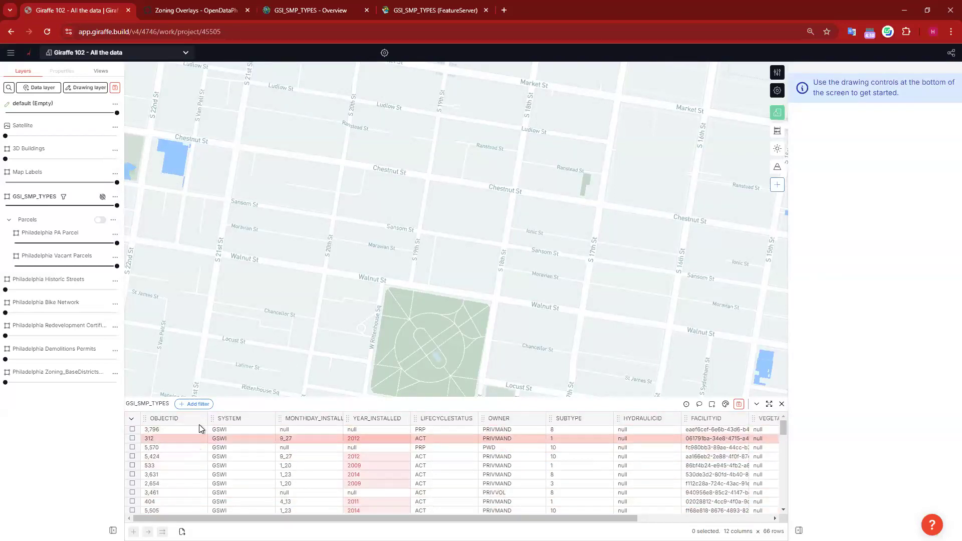
{"action": "scroll", "coordinate": [200, 425], "scroll_direction": "right", "scroll_amount": 3}
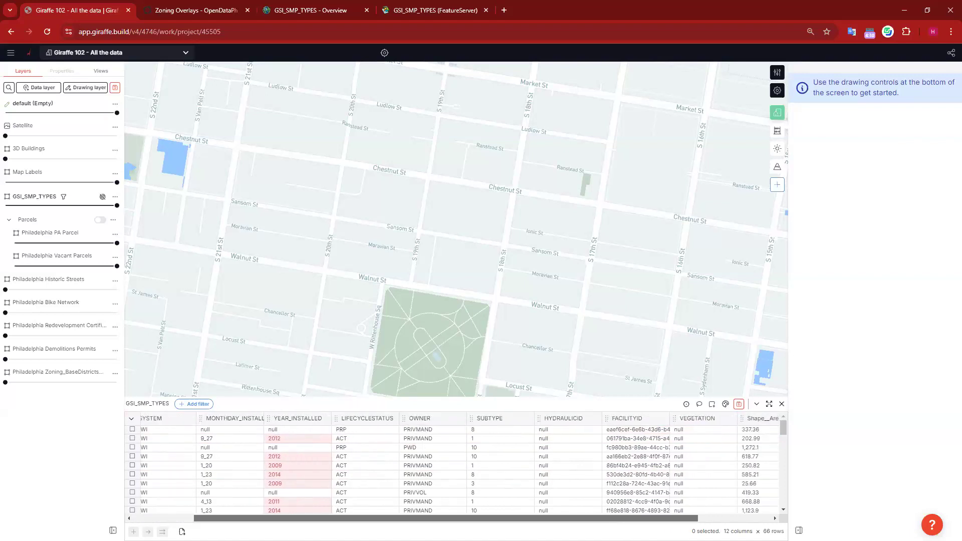
{"action": "scroll", "coordinate": [366, 426], "scroll_direction": "right", "scroll_amount": 5}
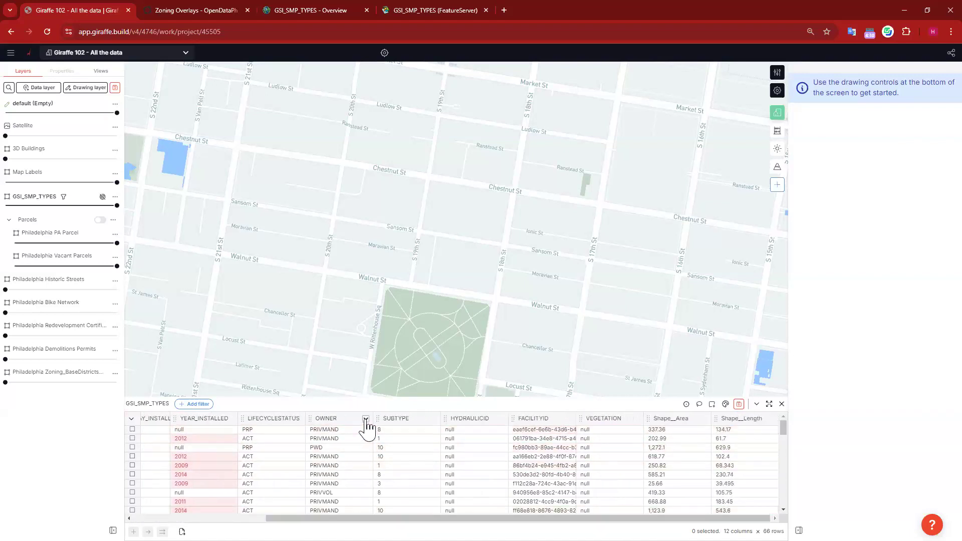
{"action": "left_click", "coordinate": [366, 420]}
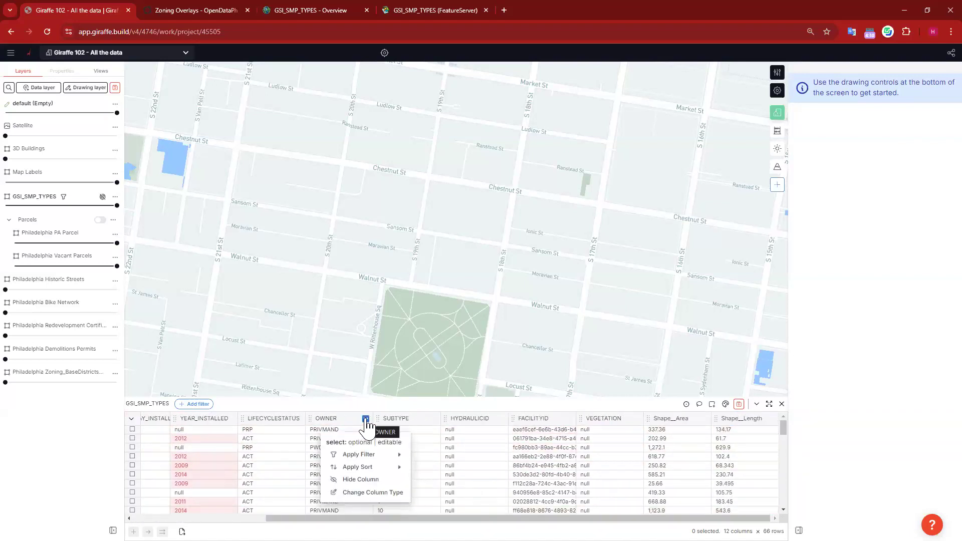
{"action": "left_click", "coordinate": [364, 455]}
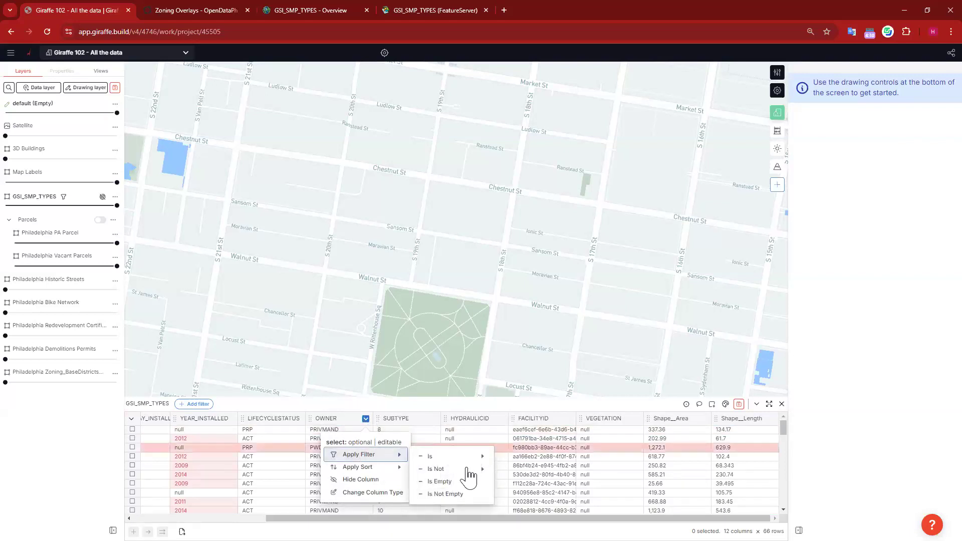
{"action": "left_click", "coordinate": [459, 458]}
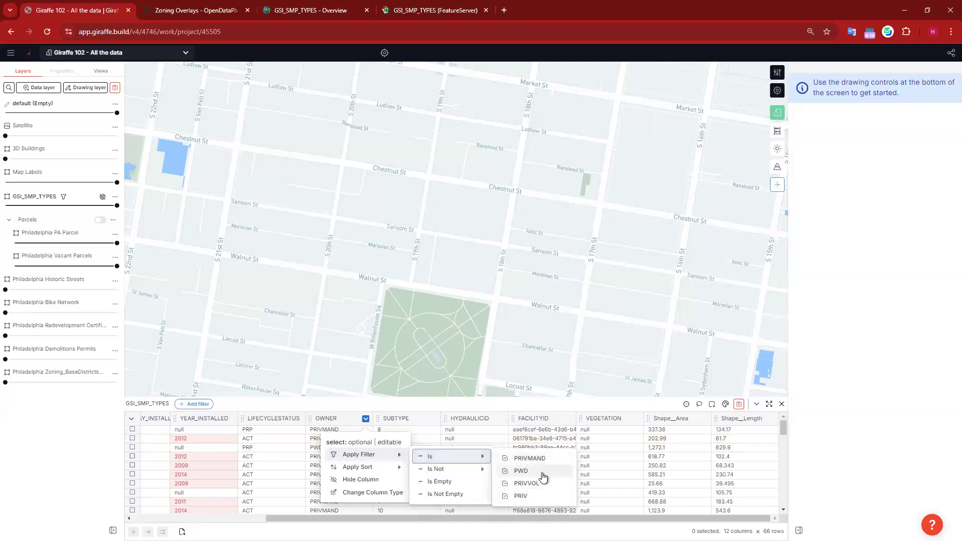
{"action": "left_click", "coordinate": [521, 471]}
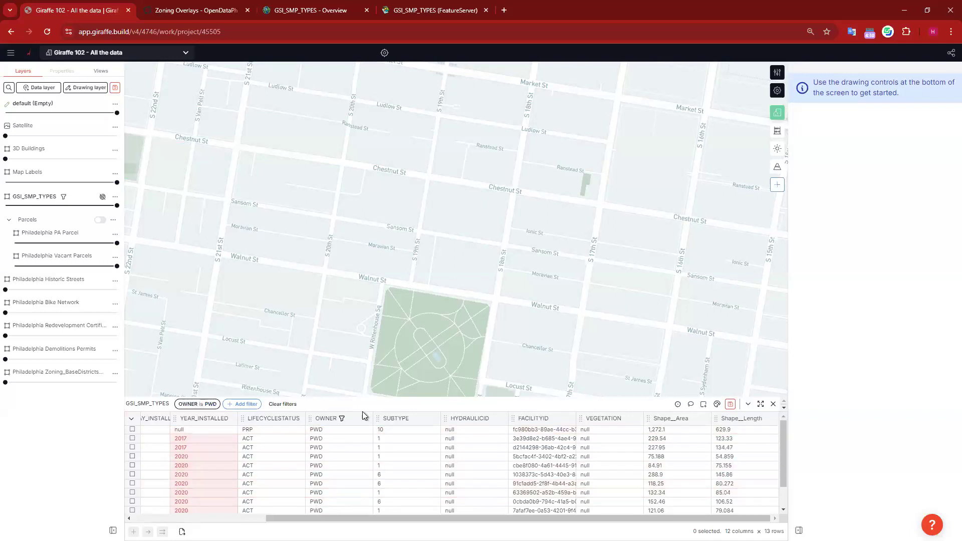
- Set the fill colour of the filtered GSI_SMP_TYPES features to the blue-violet #4b00ff
{"action": "left_click", "coordinate": [717, 404]}
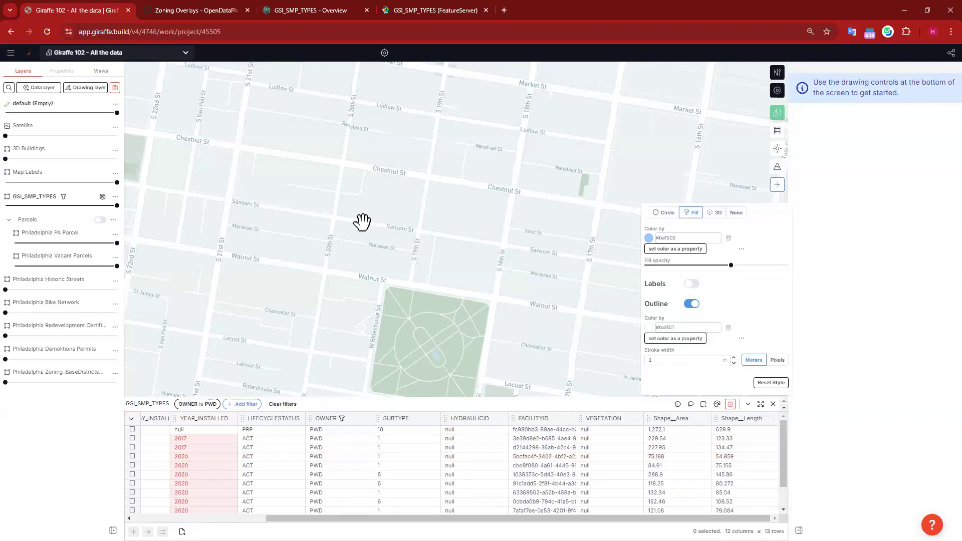
{"action": "scroll", "coordinate": [363, 221], "scroll_direction": "down", "scroll_amount": 5}
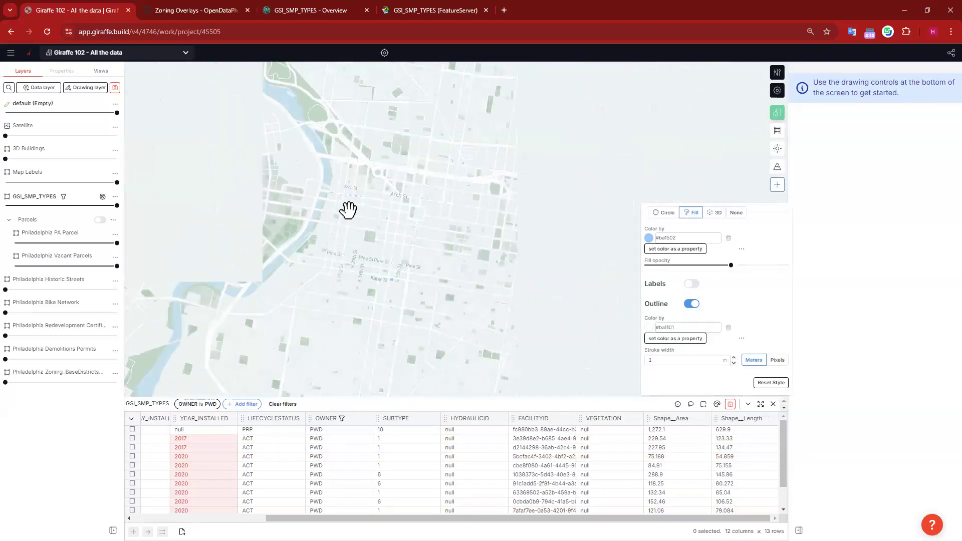
{"action": "scroll", "coordinate": [393, 296], "scroll_direction": "up", "scroll_amount": 3}
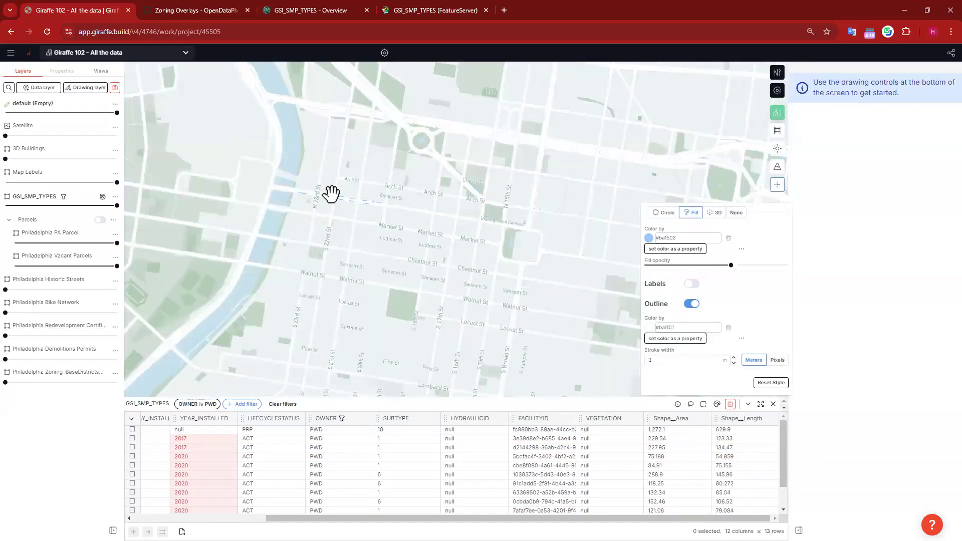
{"action": "scroll", "coordinate": [398, 242], "scroll_direction": "up", "scroll_amount": 3}
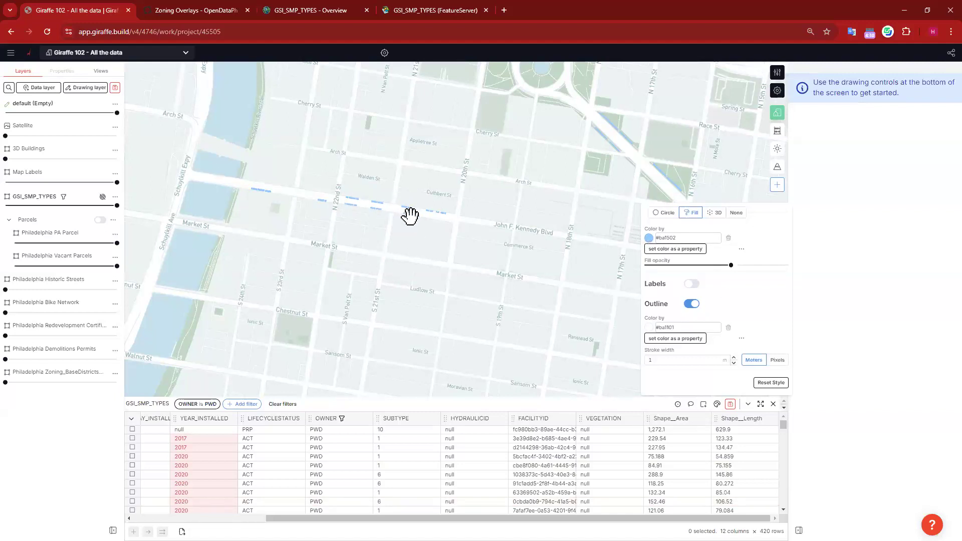
{"action": "left_click", "coordinate": [649, 238]}
{"action": "left_click", "coordinate": [669, 360]}
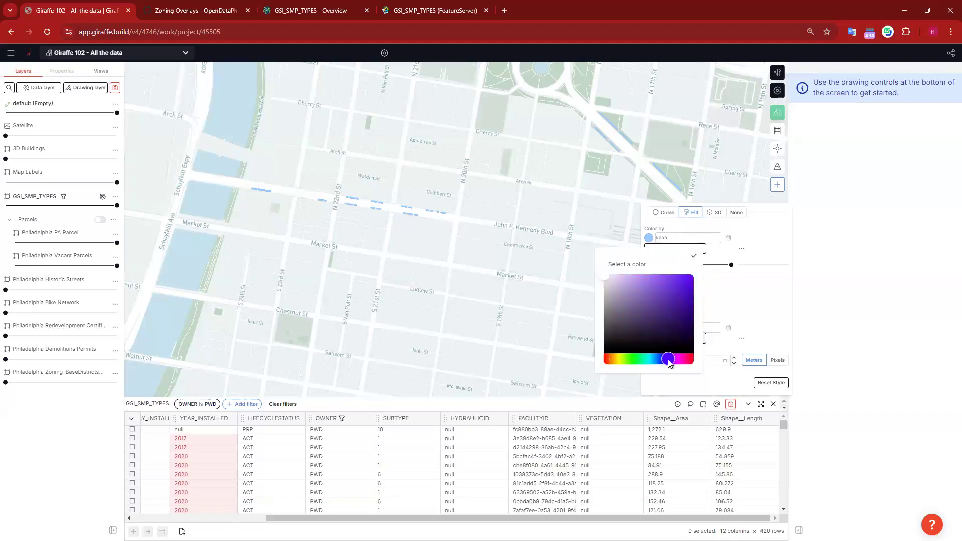
{"action": "left_click_drag", "start_coordinate": [683, 333], "coordinate": [704, 268]}
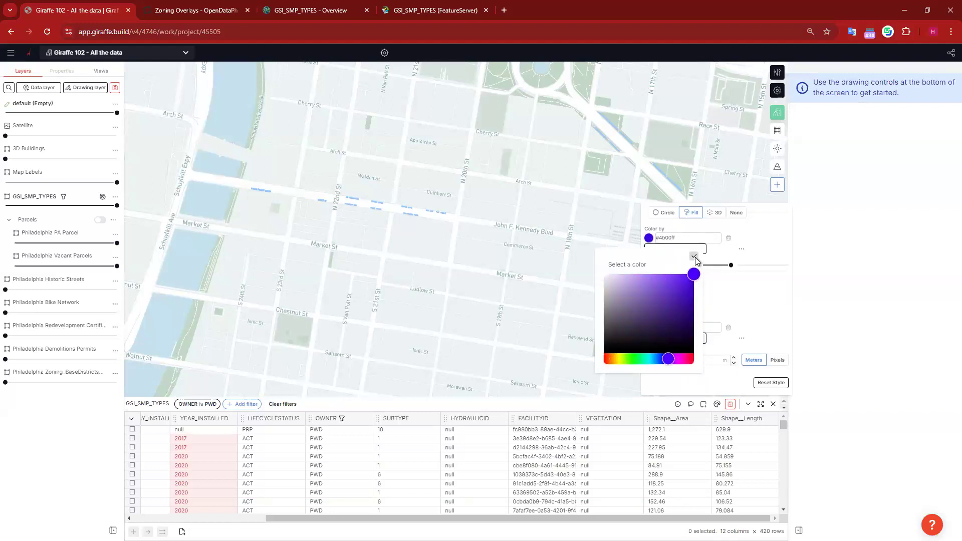
{"action": "left_click", "coordinate": [694, 256]}
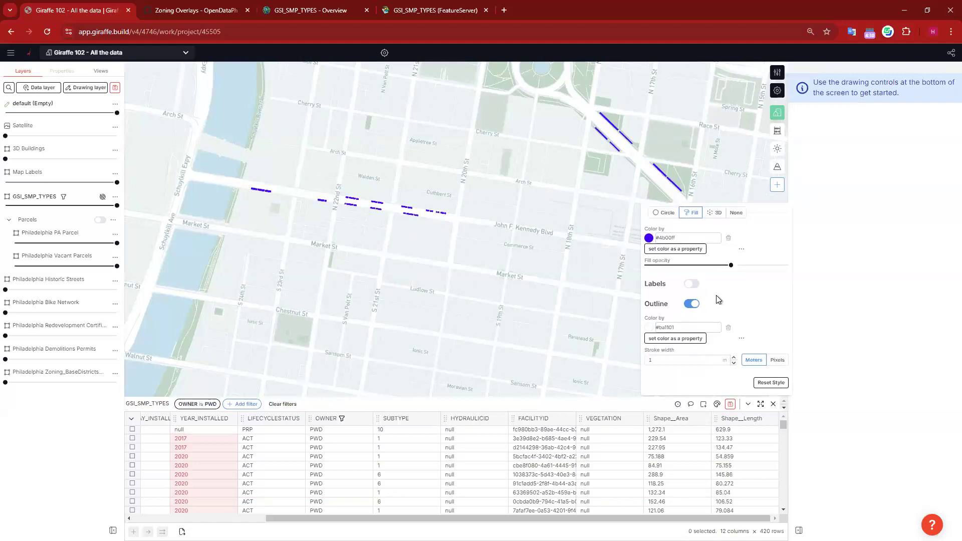
- Remove the fixed fill colour from GSI_SMP_TYPES and try colouring its features by SYSTEM, followed by SUBTYPE
{"action": "left_click", "coordinate": [728, 239]}
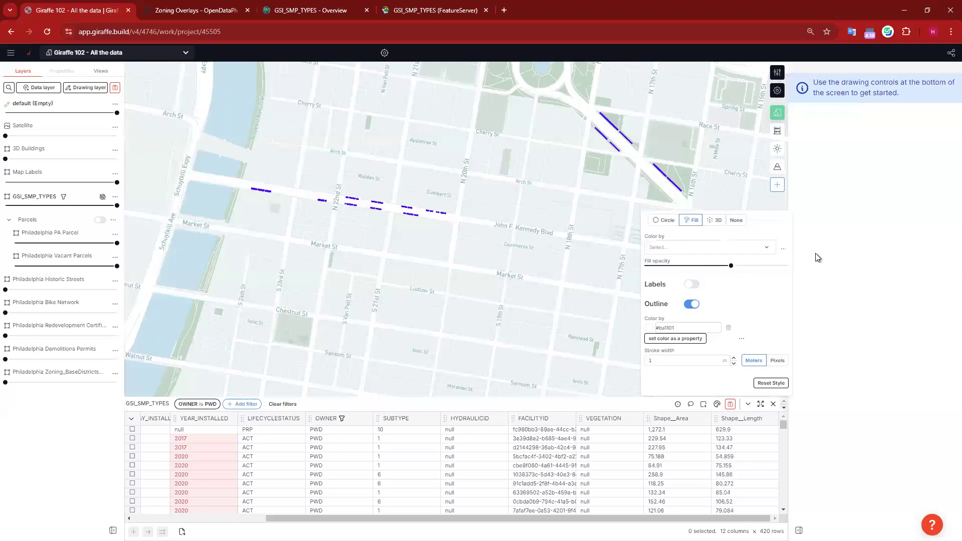
{"action": "left_click", "coordinate": [769, 249]}
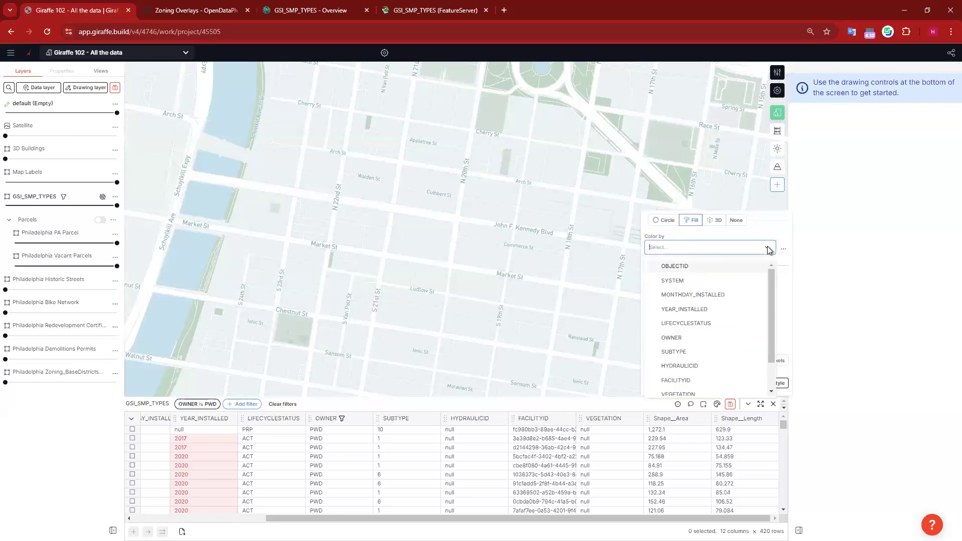
{"action": "left_click", "coordinate": [725, 281]}
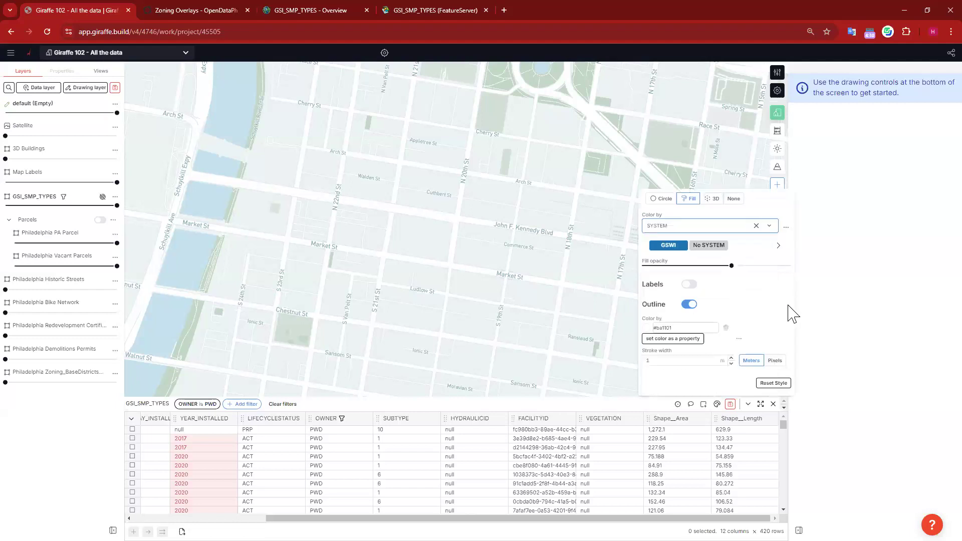
{"action": "left_click", "coordinate": [720, 225]}
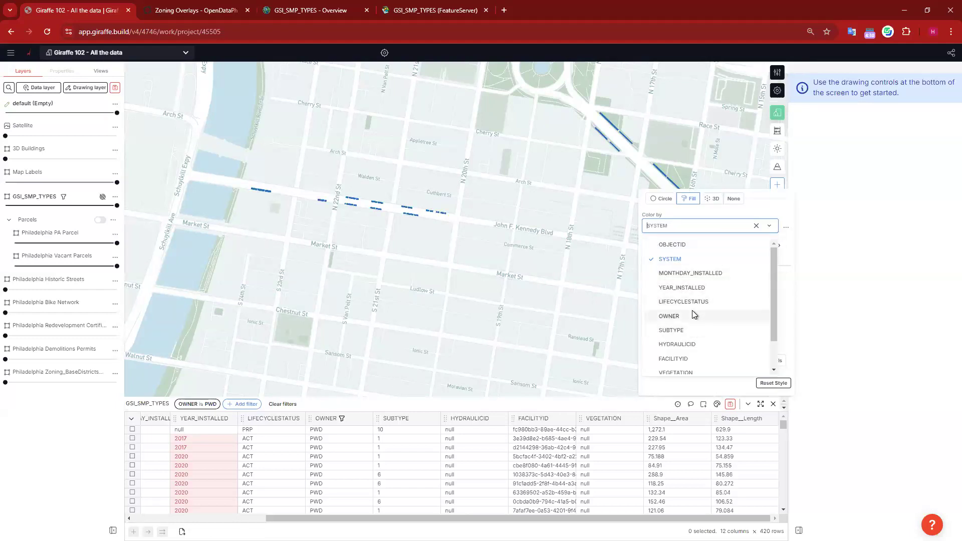
{"action": "left_click", "coordinate": [671, 330]}
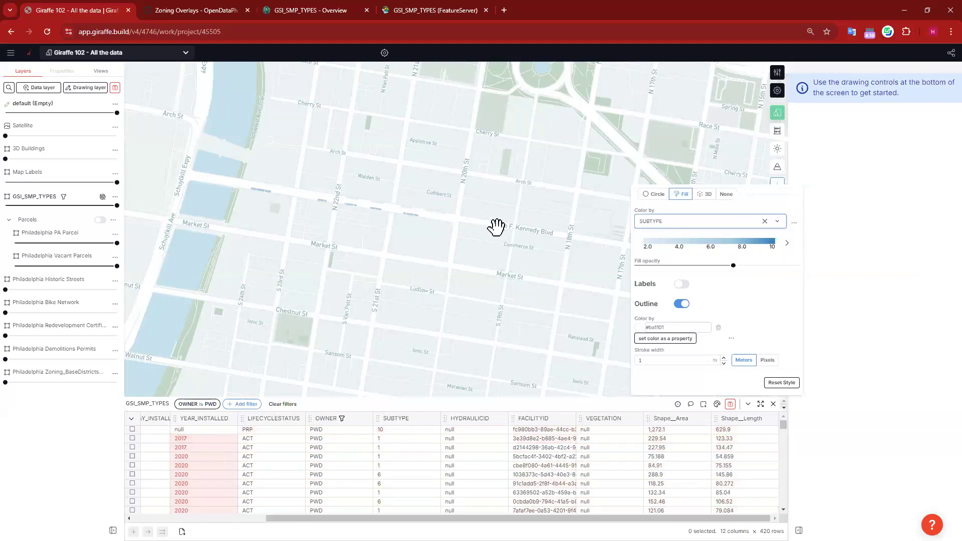
- Colour the GSI_SMP_TYPES fill by FACILITYID and inspect the coloured features along John F. Kennedy Blvd
{"action": "left_click", "coordinate": [703, 228]}
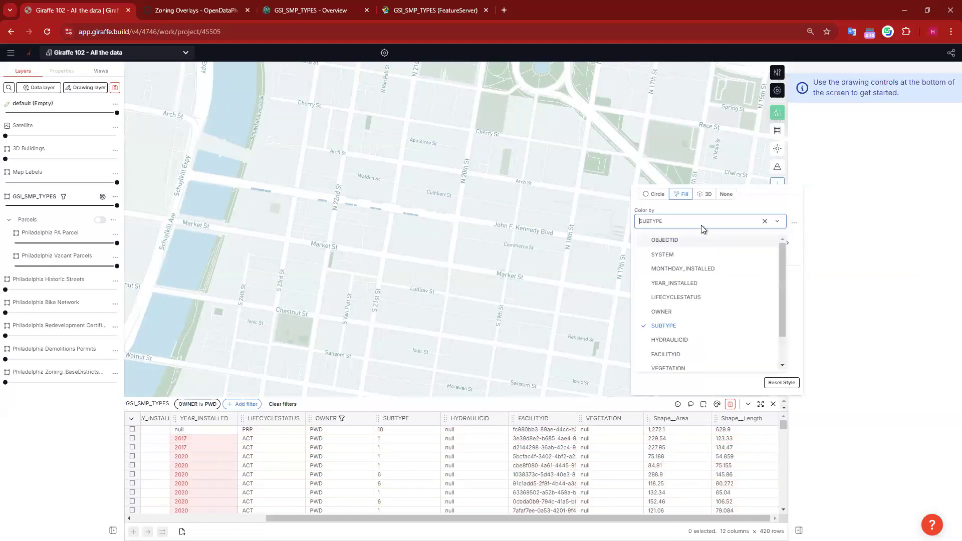
{"action": "scroll", "coordinate": [704, 333], "scroll_direction": "down", "scroll_amount": 1}
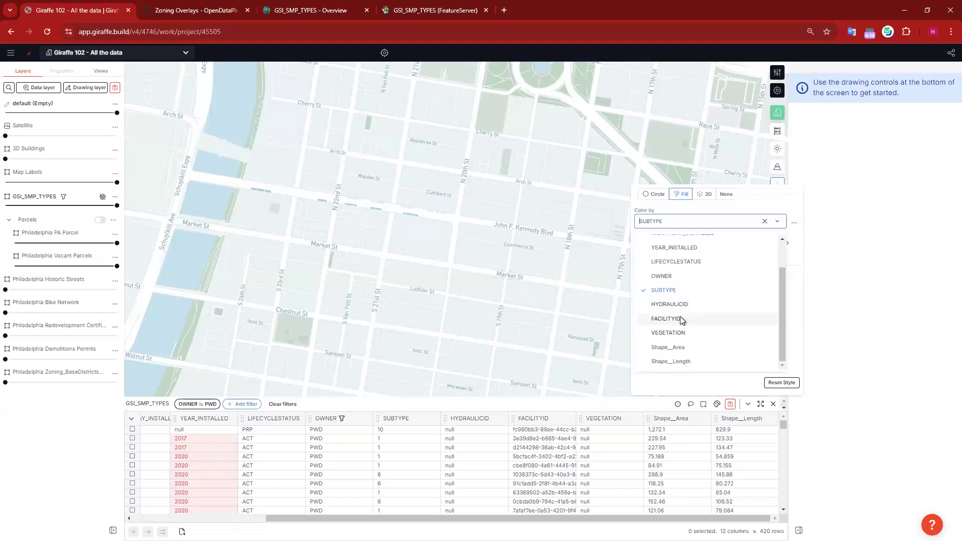
{"action": "left_click", "coordinate": [721, 319]}
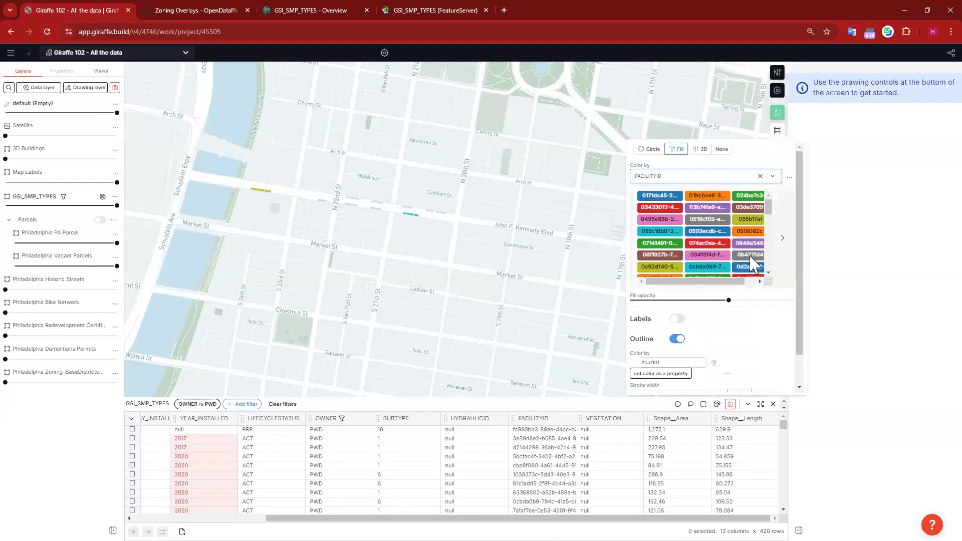
{"action": "scroll", "coordinate": [749, 233], "scroll_direction": "down", "scroll_amount": 10}
{"action": "scroll", "coordinate": [744, 234], "scroll_direction": "up", "scroll_amount": 8}
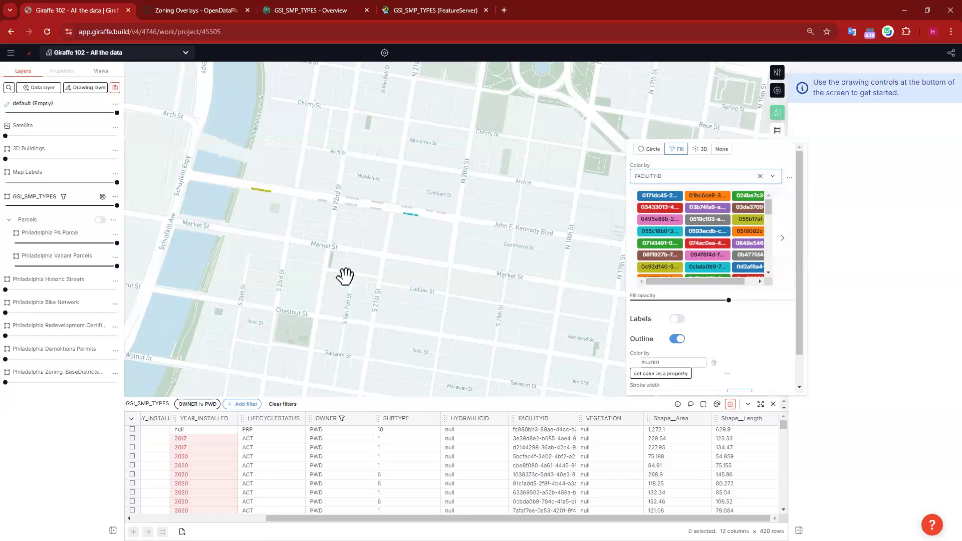
{"action": "left_click_drag", "start_coordinate": [344, 275], "coordinate": [365, 301]}
{"action": "scroll", "coordinate": [322, 233], "scroll_direction": "up", "scroll_amount": 4}
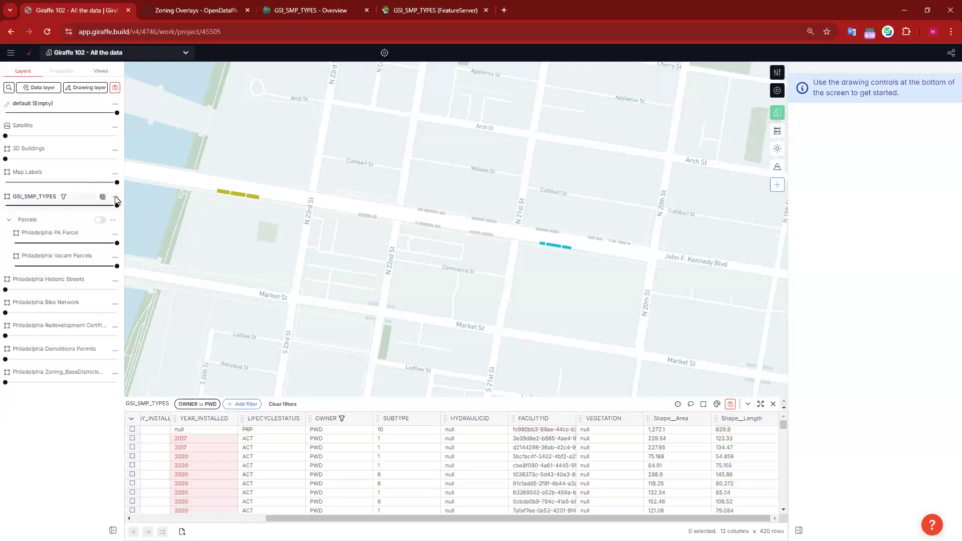
- Close the Lens controls of GSI_SMP_TYPES and save the project with the layer's filter and styling
{"action": "key", "text": "ctrl"}
{"action": "key", "text": "ctrl"}
{"action": "key", "text": "ctrl"}
{"action": "key", "text": "ctrl"}
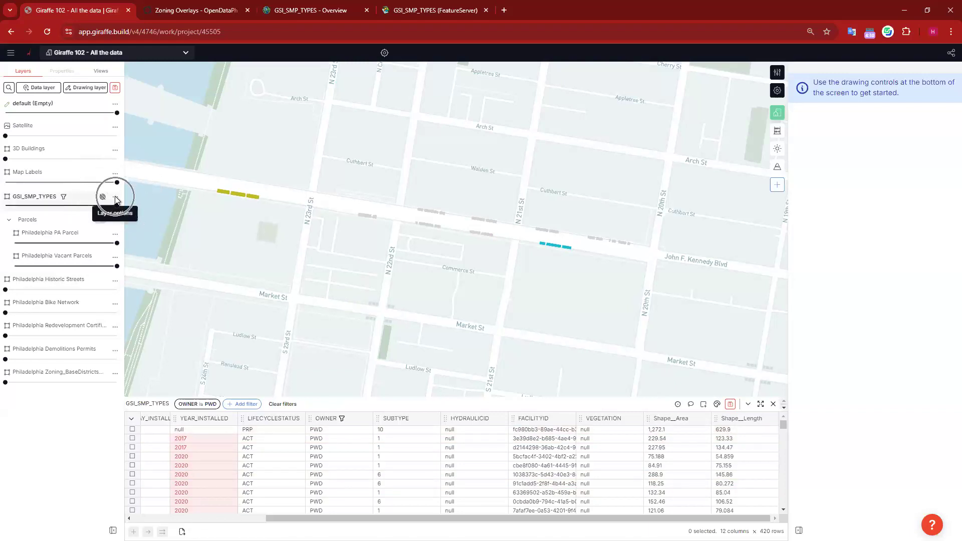
{"action": "key", "text": "ctrl"}
{"action": "left_click", "coordinate": [115, 197]}
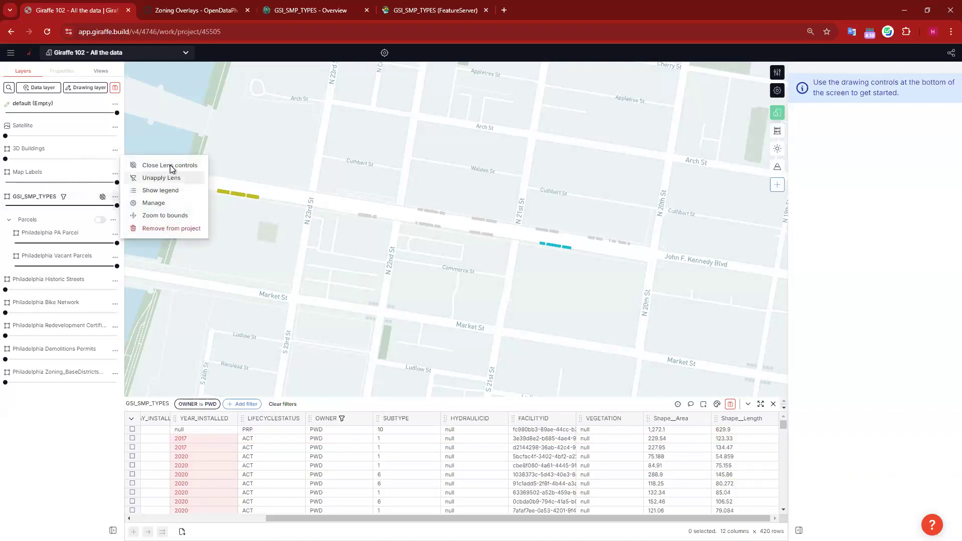
{"action": "left_click", "coordinate": [773, 404]}
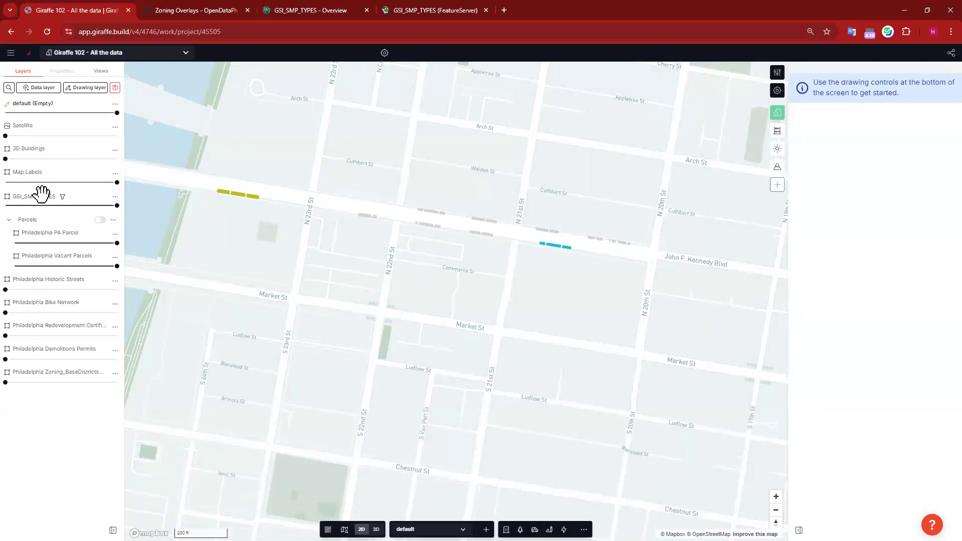
{"action": "left_click_drag", "start_coordinate": [455, 338], "coordinate": [505, 345]}
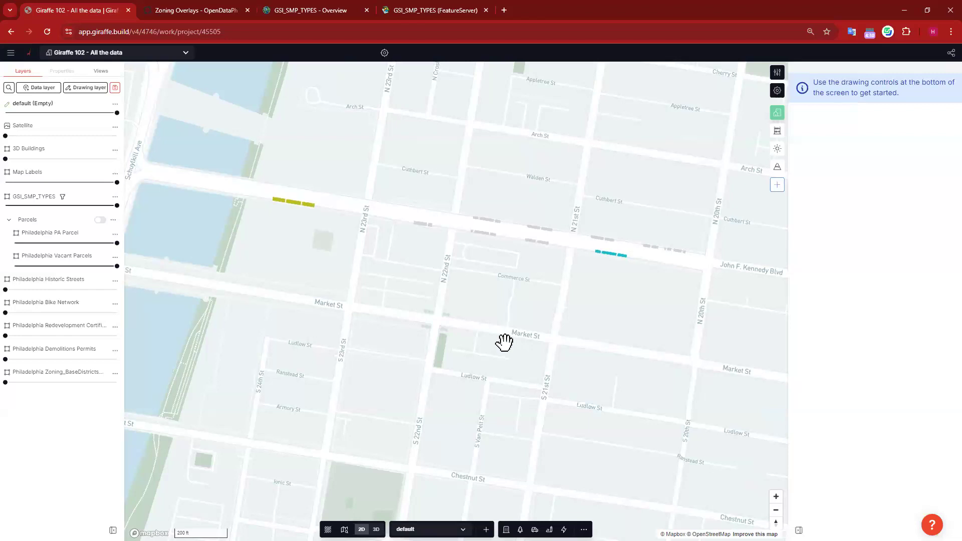
{"action": "left_click_drag", "start_coordinate": [385, 194], "coordinate": [393, 188]}
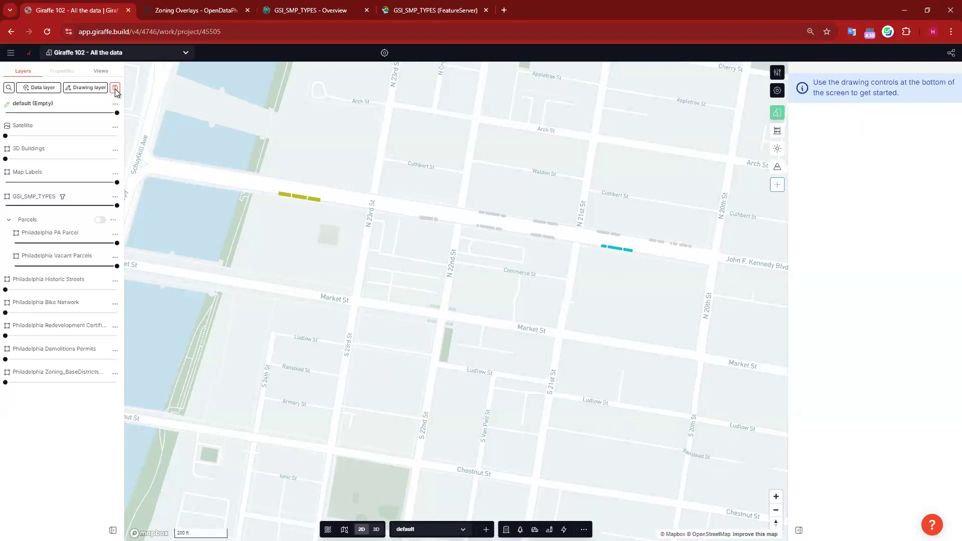
{"action": "left_click_drag", "start_coordinate": [392, 197], "coordinate": [402, 209]}
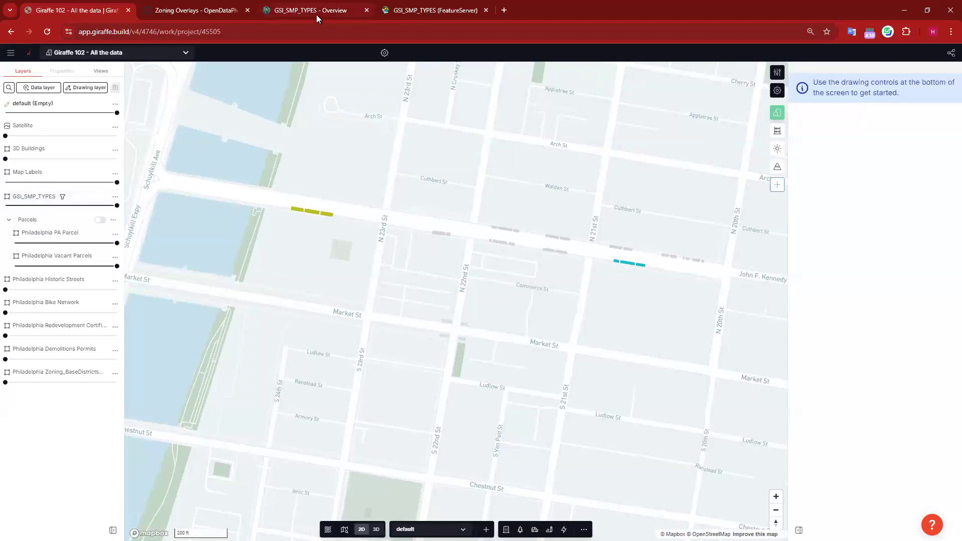
- Start a new image layer and upload a_112320_loews_philadelphia_floorplan_and_capacity_1.pdf from the data folder
{"action": "mouse_move", "coordinate": [314, 13]}
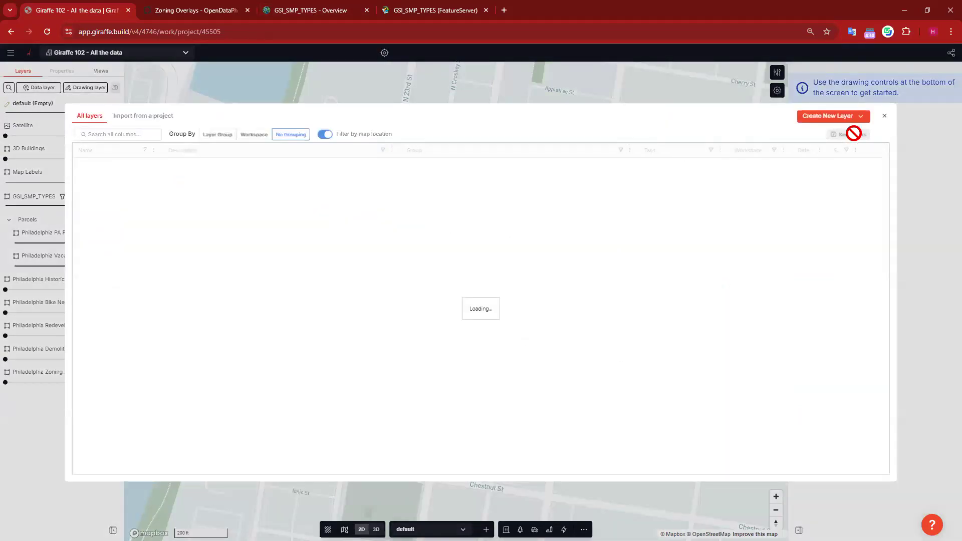
{"action": "left_click", "coordinate": [861, 116]}
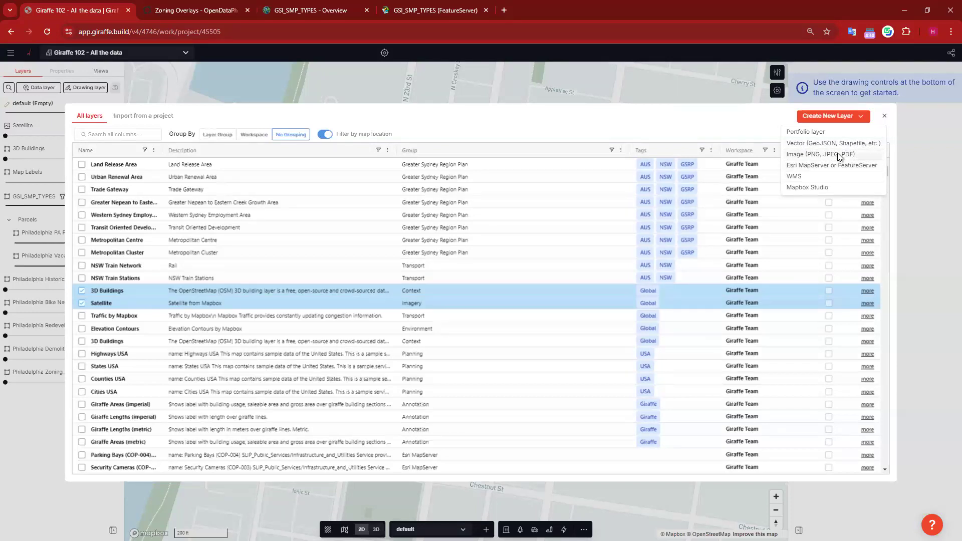
{"action": "left_click", "coordinate": [813, 159]}
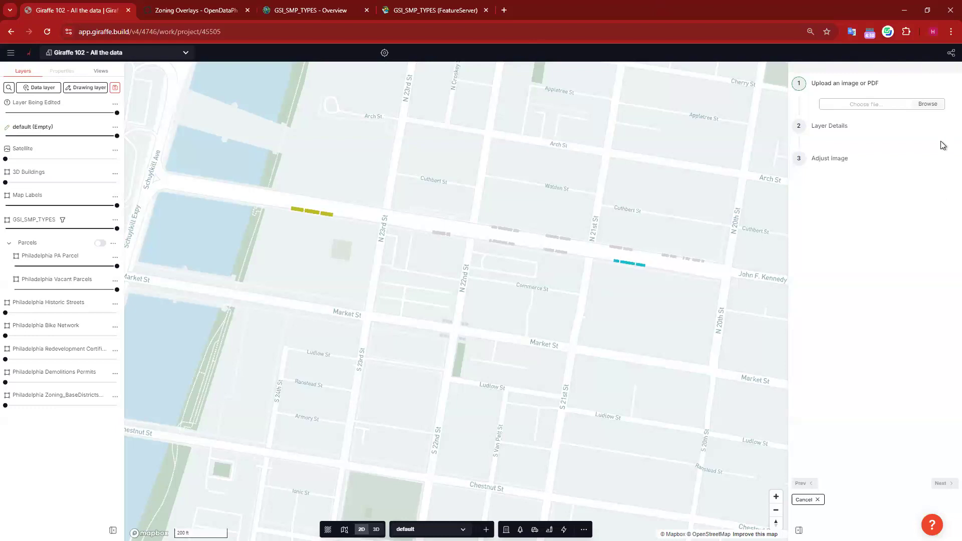
{"action": "left_click", "coordinate": [933, 106]}
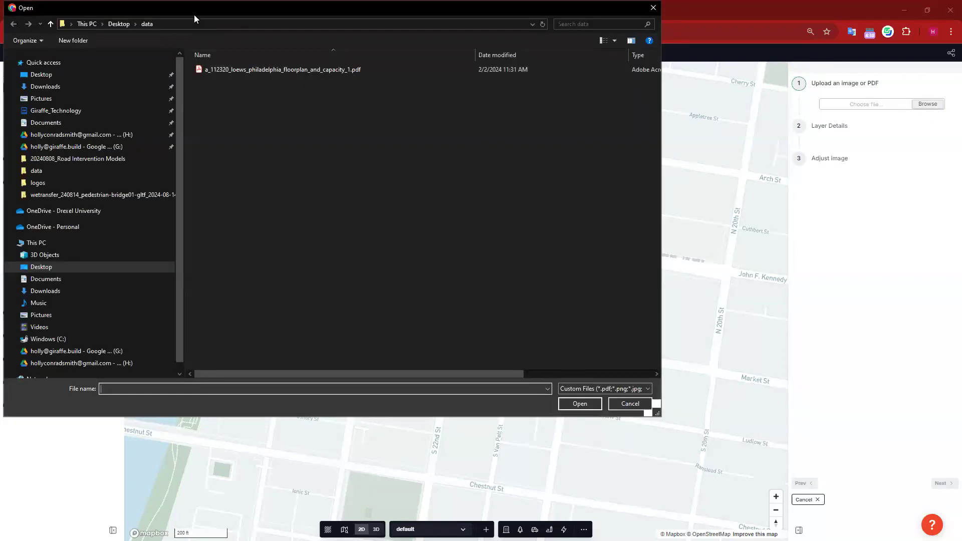
{"action": "left_click_drag", "start_coordinate": [194, 15], "coordinate": [196, 49]}
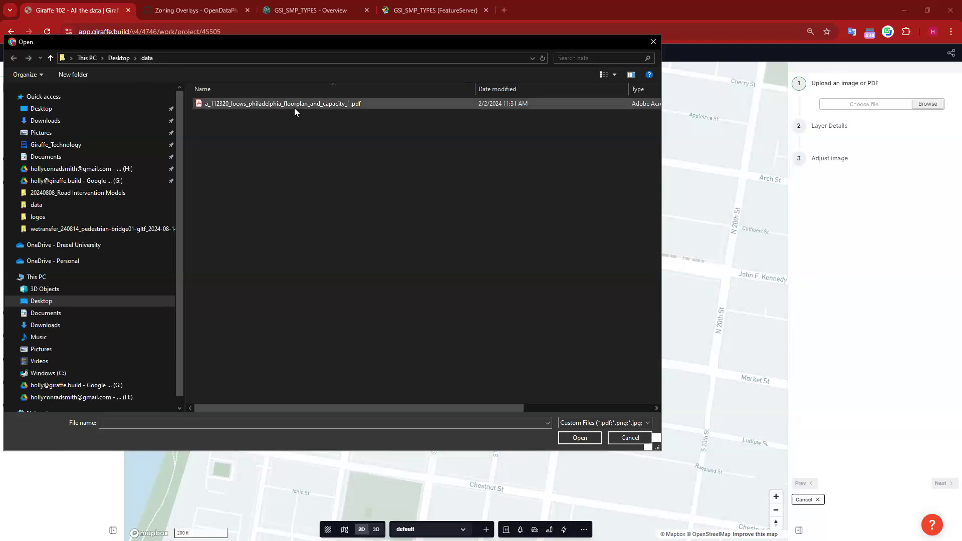
{"action": "left_click", "coordinate": [280, 104]}
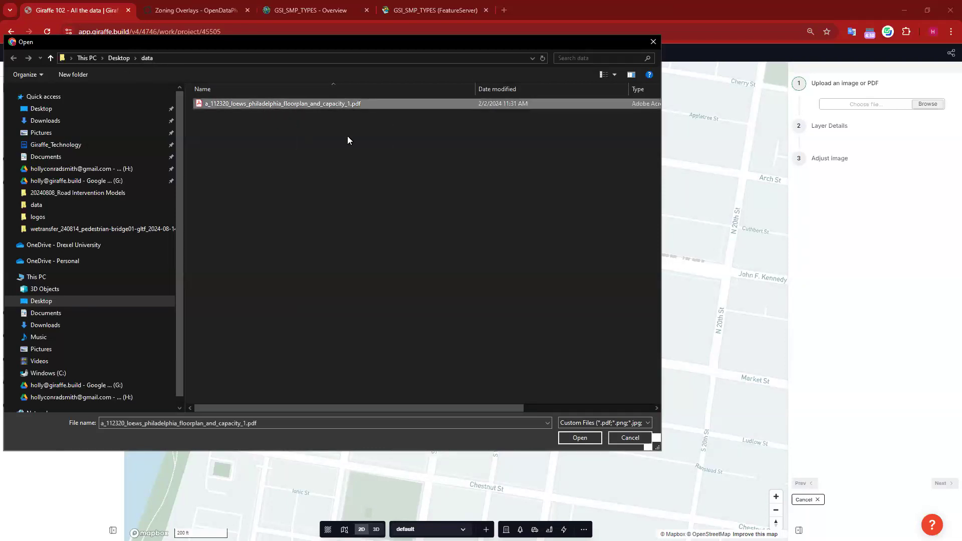
{"action": "left_click", "coordinate": [588, 439]}
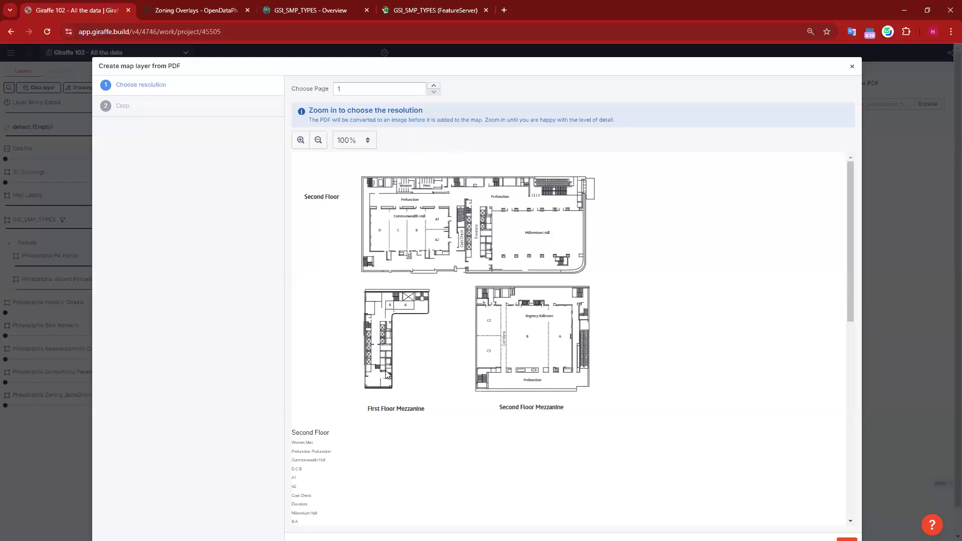
- Review page 1 of the PDF at 100% resolution and crop it to the Second Floor plan
{"action": "scroll", "coordinate": [365, 323], "scroll_direction": "down", "scroll_amount": 4}
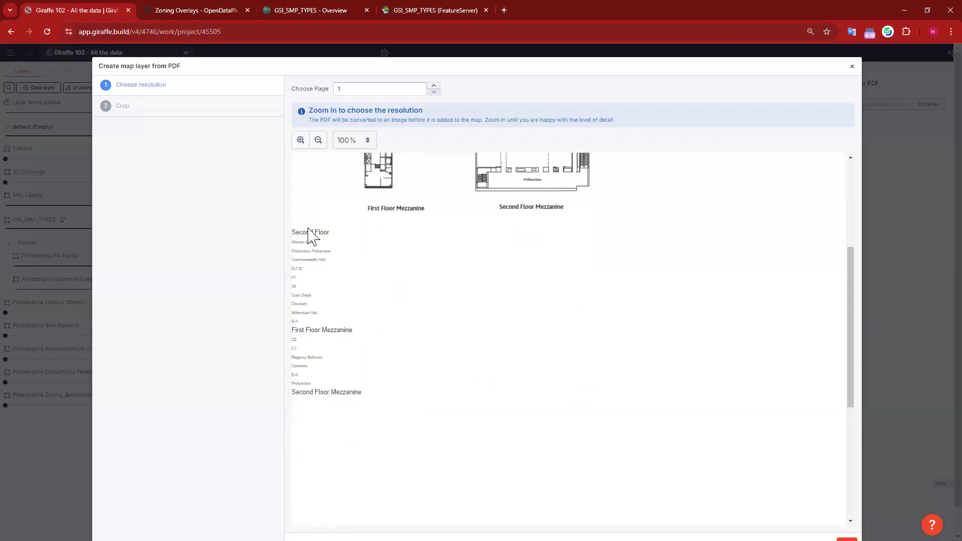
{"action": "scroll", "coordinate": [323, 372], "scroll_direction": "down", "scroll_amount": 5}
{"action": "scroll", "coordinate": [363, 410], "scroll_direction": "up", "scroll_amount": 9}
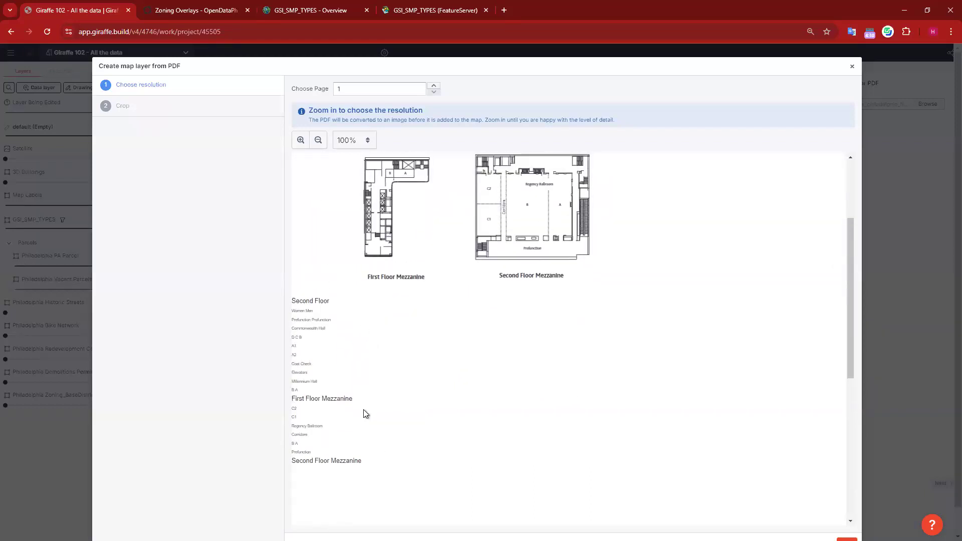
{"action": "scroll", "coordinate": [708, 347], "scroll_direction": "down", "scroll_amount": 7}
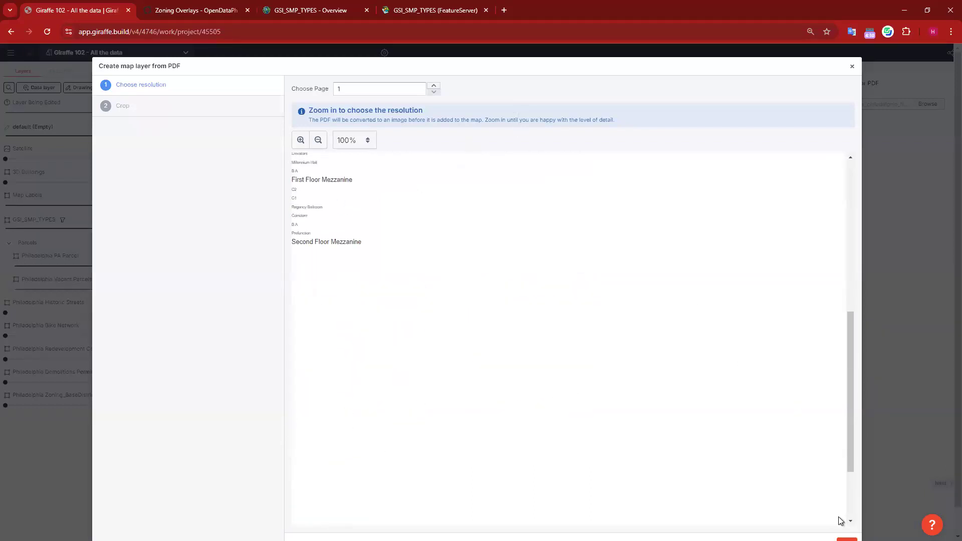
{"action": "left_click", "coordinate": [847, 539]}
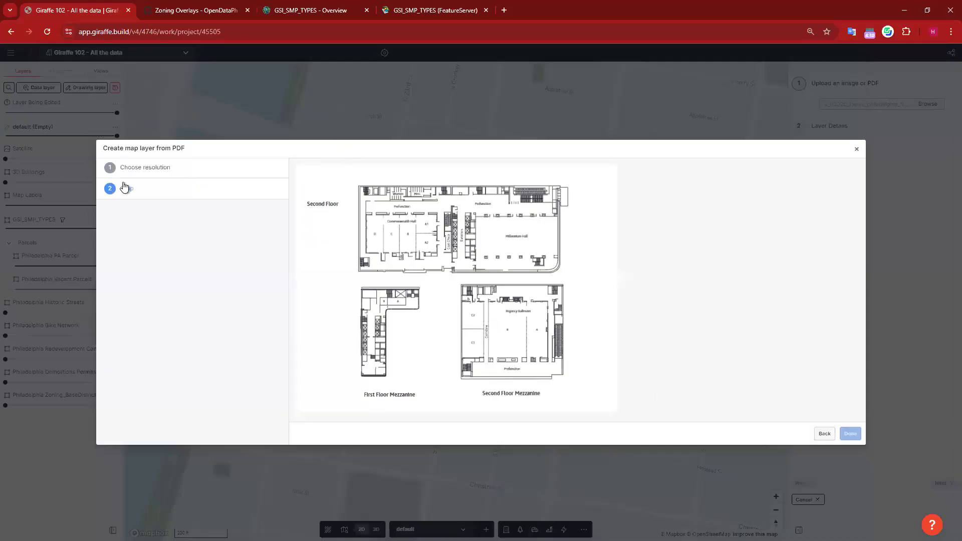
{"action": "left_click_drag", "start_coordinate": [356, 184], "coordinate": [569, 275]}
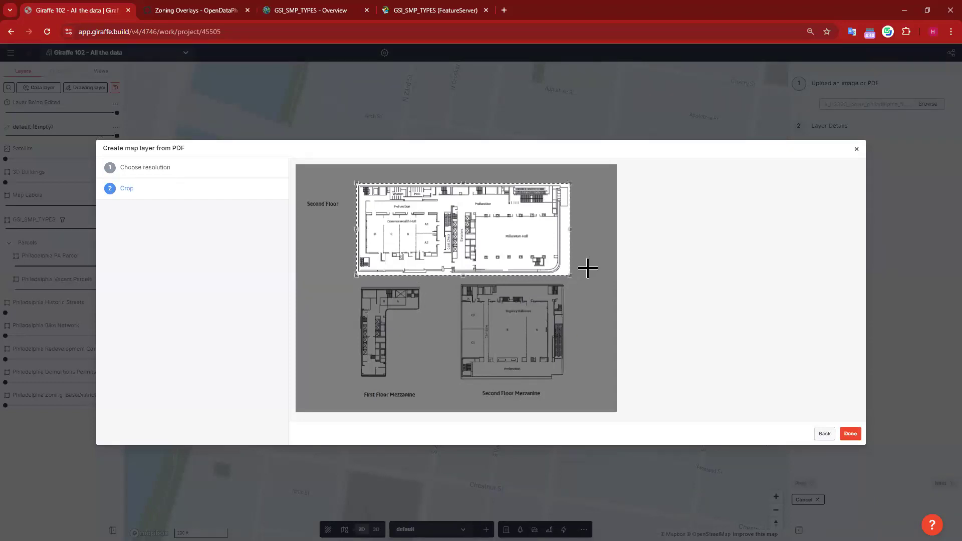
{"action": "left_click", "coordinate": [846, 435]}
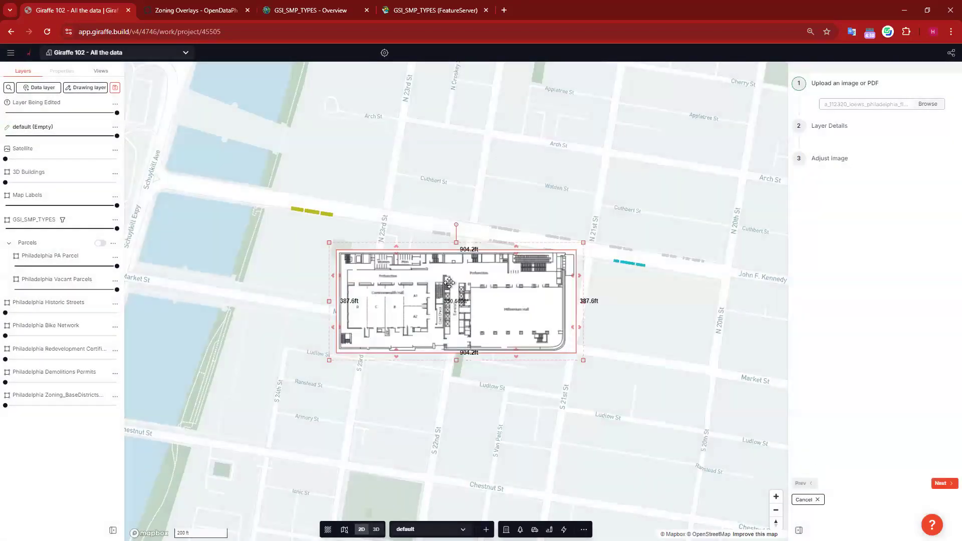
- Rotate the floor plan image to match the street grid and shrink it to about 193 by 83 ft
{"action": "scroll", "coordinate": [441, 281], "scroll_direction": "up", "scroll_amount": 2}
{"action": "scroll", "coordinate": [465, 285], "scroll_direction": "up", "scroll_amount": 1}
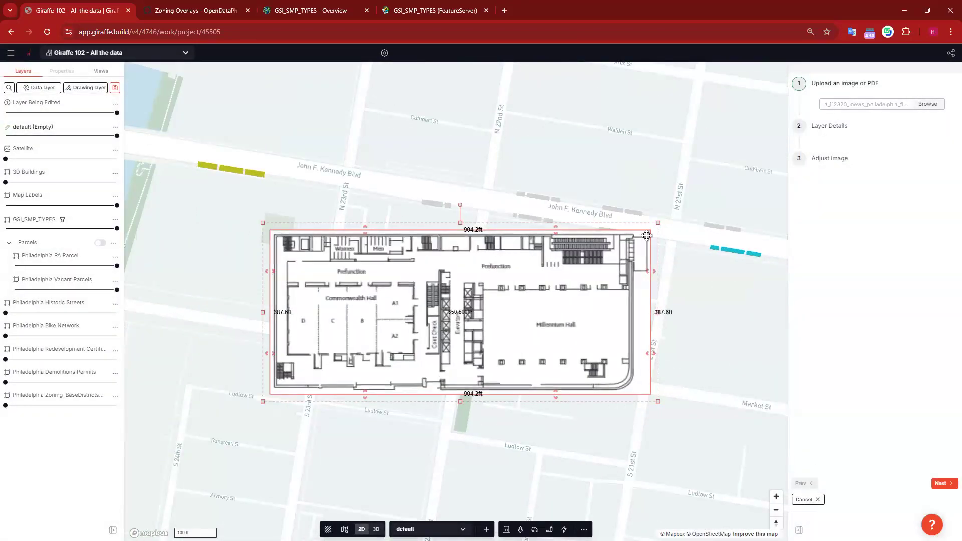
{"action": "mouse_move", "coordinate": [460, 205]}
{"action": "left_mouse_down"}
{"action": "mouse_move", "coordinate": [486, 204]}
{"action": "mouse_move", "coordinate": [474, 204]}
{"action": "left_mouse_up"}
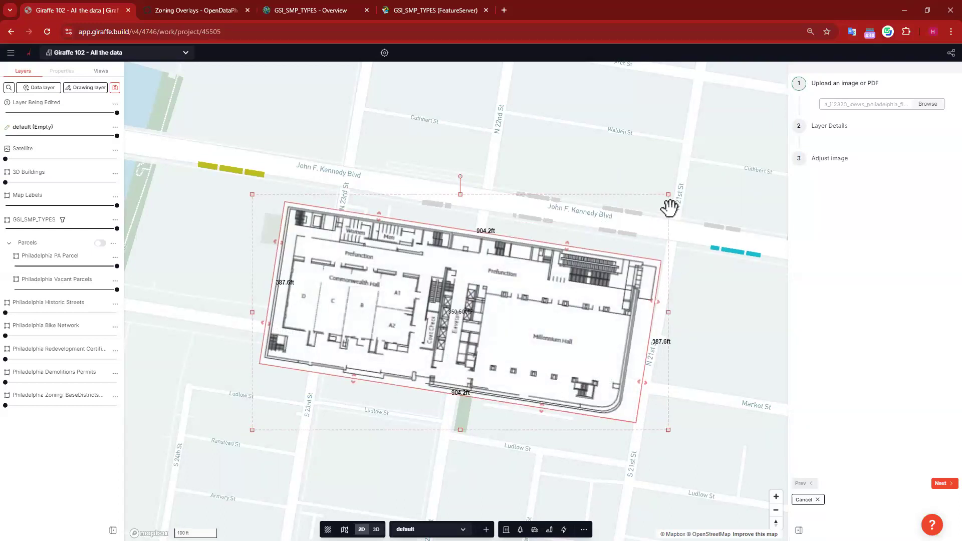
{"action": "left_click_drag", "start_coordinate": [671, 196], "coordinate": [356, 375]}
{"action": "left_click_drag", "start_coordinate": [292, 410], "coordinate": [357, 374]}
- Position the floor plan along the south side of Market St near S 23rd St and shrink it to about 126 by 54 ft
{"action": "scroll", "coordinate": [357, 373], "scroll_direction": "up", "scroll_amount": 5}
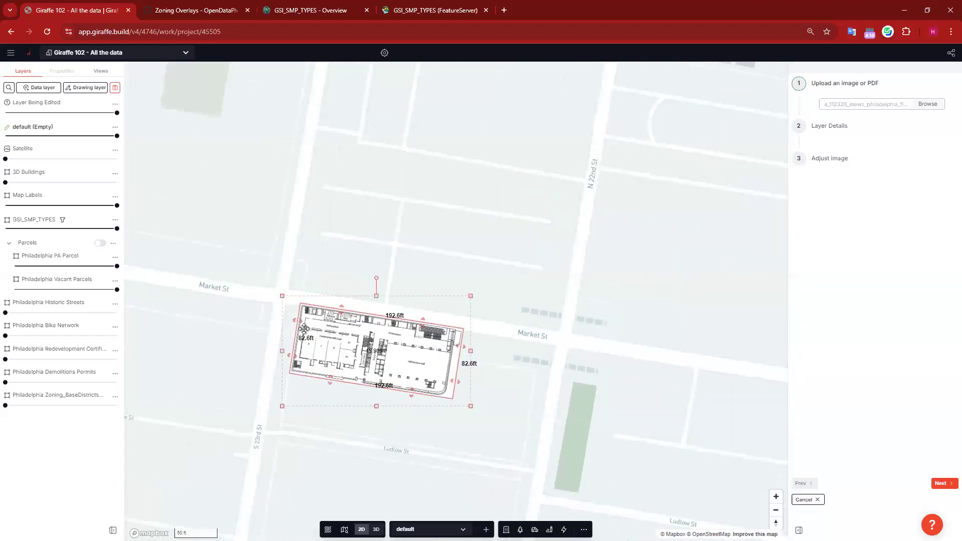
{"action": "left_click_drag", "start_coordinate": [327, 334], "coordinate": [328, 328]}
{"action": "left_click_drag", "start_coordinate": [392, 225], "coordinate": [389, 224]}
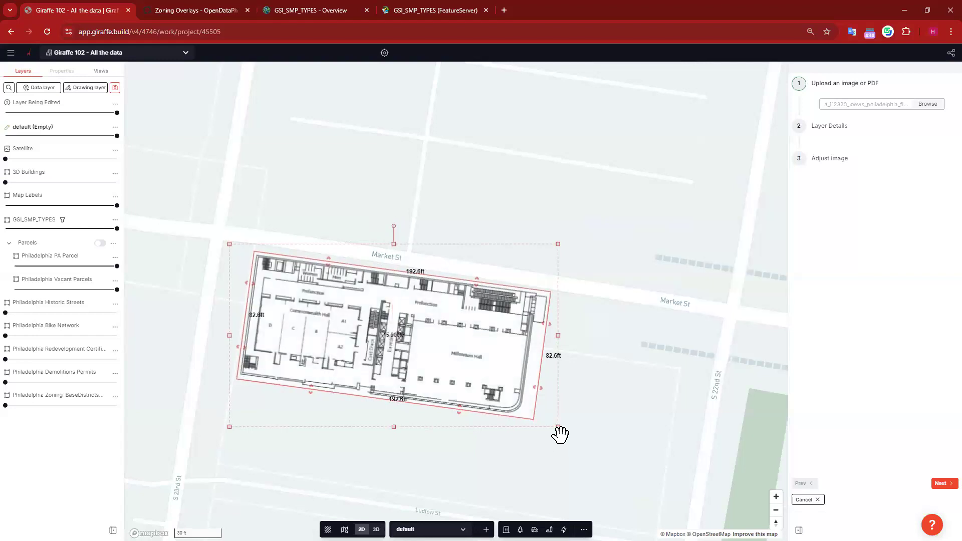
{"action": "left_click_drag", "start_coordinate": [557, 427], "coordinate": [438, 356]}
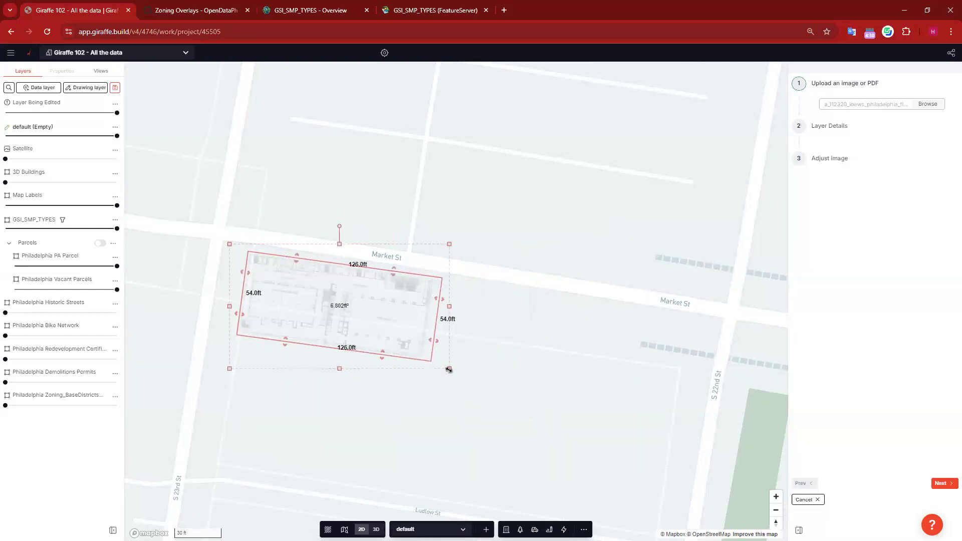
{"action": "left_click_drag", "start_coordinate": [344, 301], "coordinate": [350, 301]}
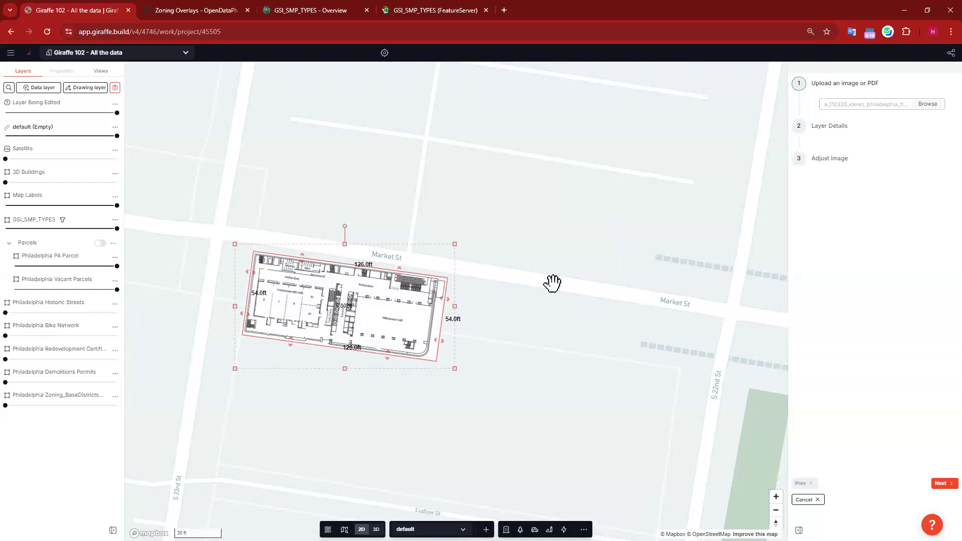
{"action": "left_click_drag", "start_coordinate": [345, 225], "coordinate": [345, 225]}
- Save the floor plan layer with its default name and description, and place it directly above GSI_SMP_TYPES in the layer order
{"action": "left_click", "coordinate": [942, 484]}
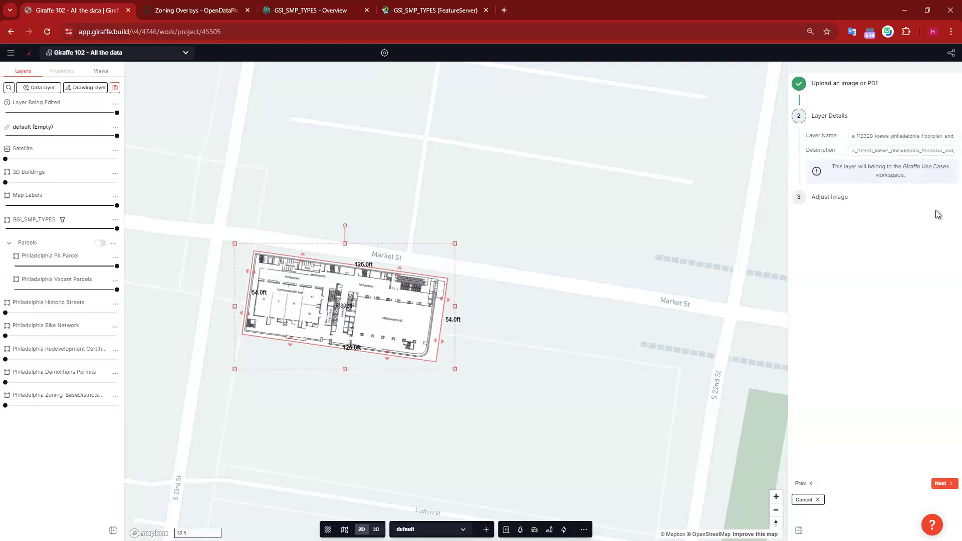
{"action": "double_click", "coordinate": [882, 135]}
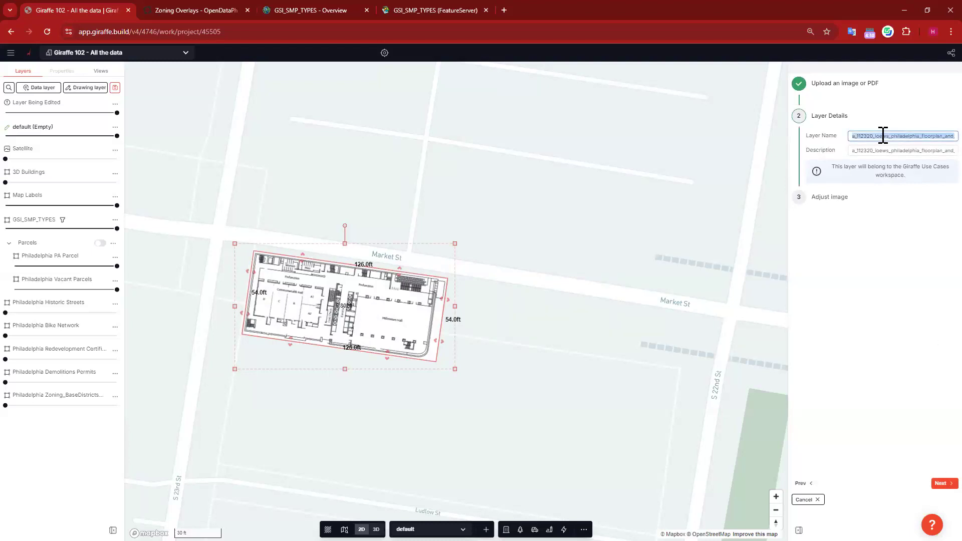
{"action": "left_click", "coordinate": [933, 483]}
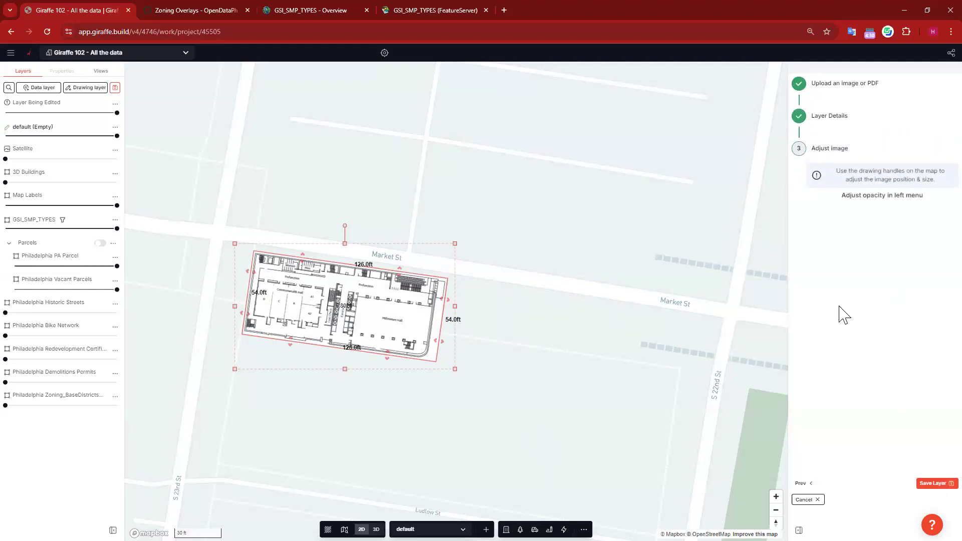
{"action": "left_click", "coordinate": [935, 483]}
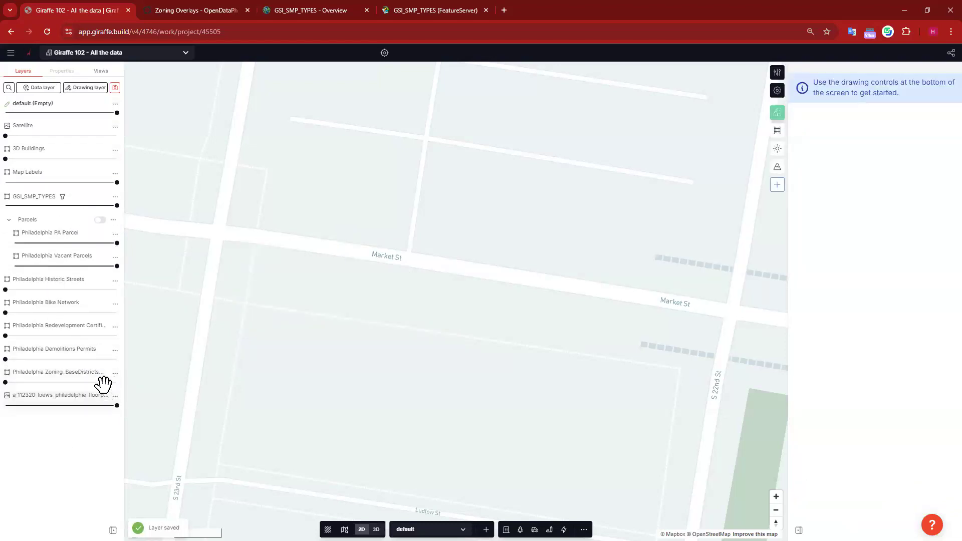
{"action": "left_click_drag", "start_coordinate": [45, 400], "coordinate": [50, 199]}
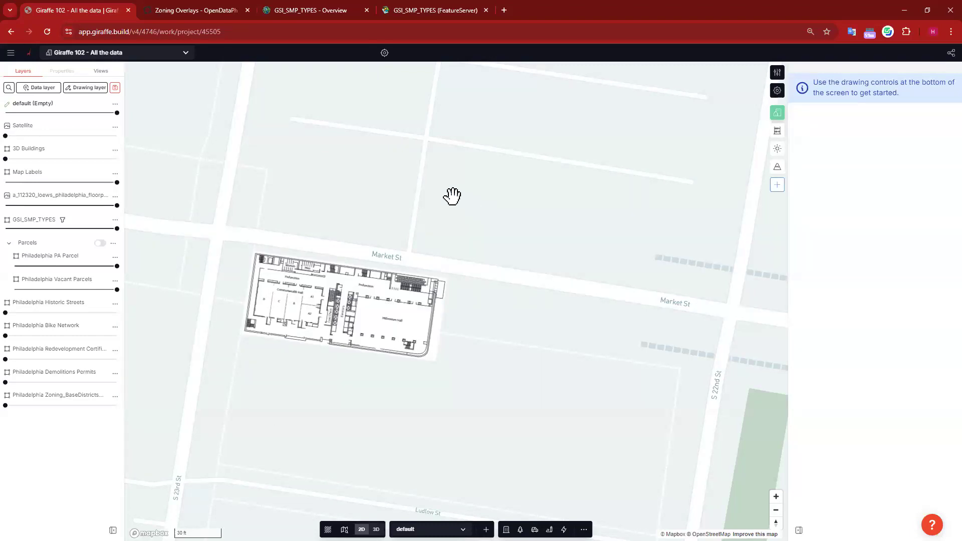
- Start a new vector layer and upload the shapefile archive Neighborhoods_Philadelphia.zip
{"action": "left_click", "coordinate": [43, 89]}
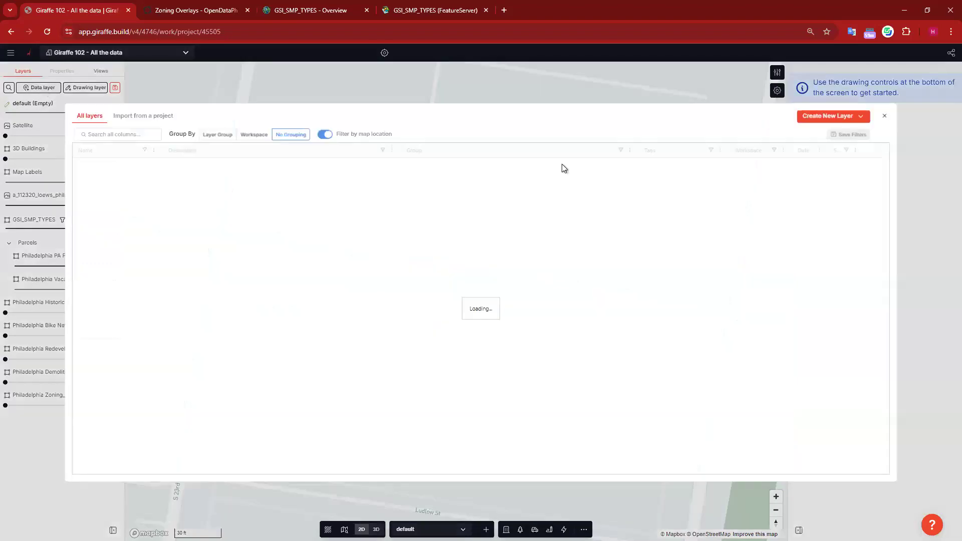
{"action": "left_click", "coordinate": [860, 117]}
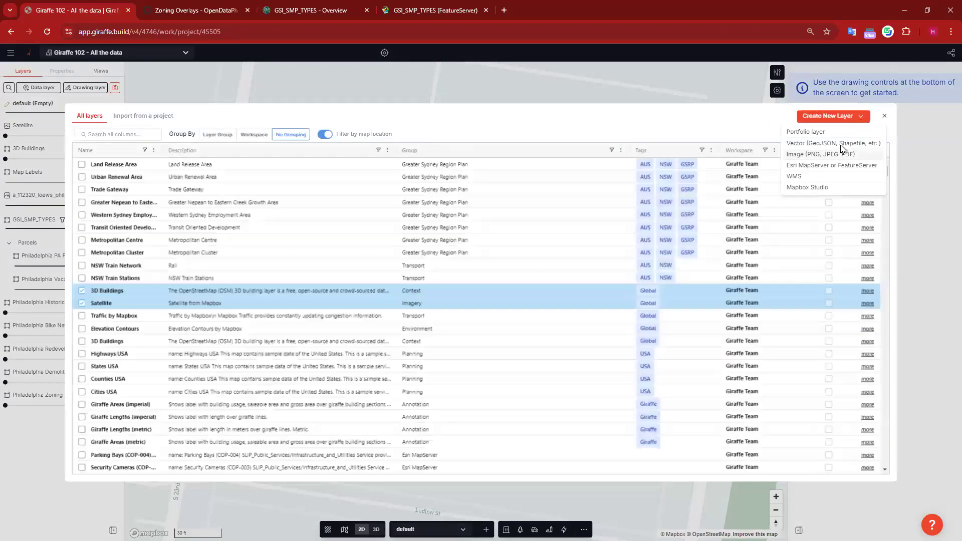
{"action": "left_click", "coordinate": [840, 146]}
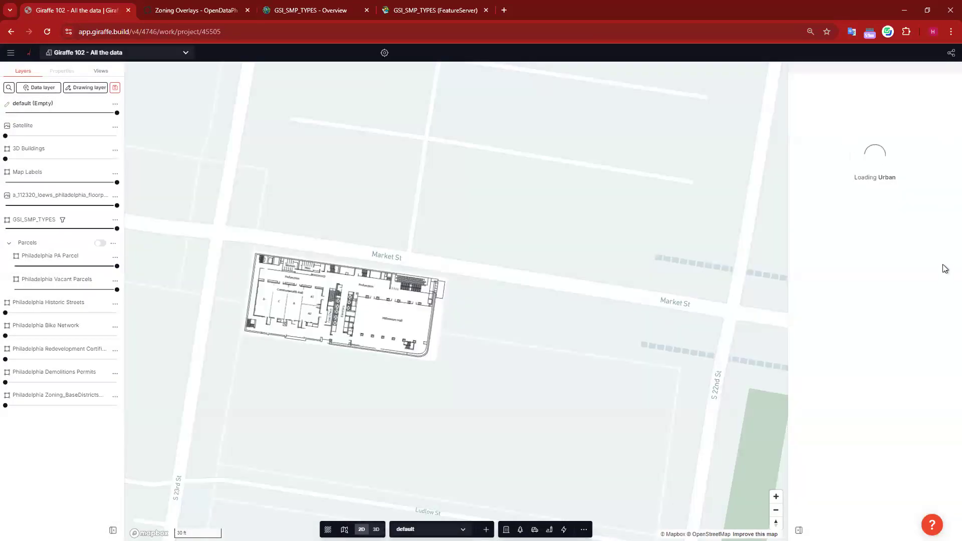
{"action": "left_click", "coordinate": [941, 120]}
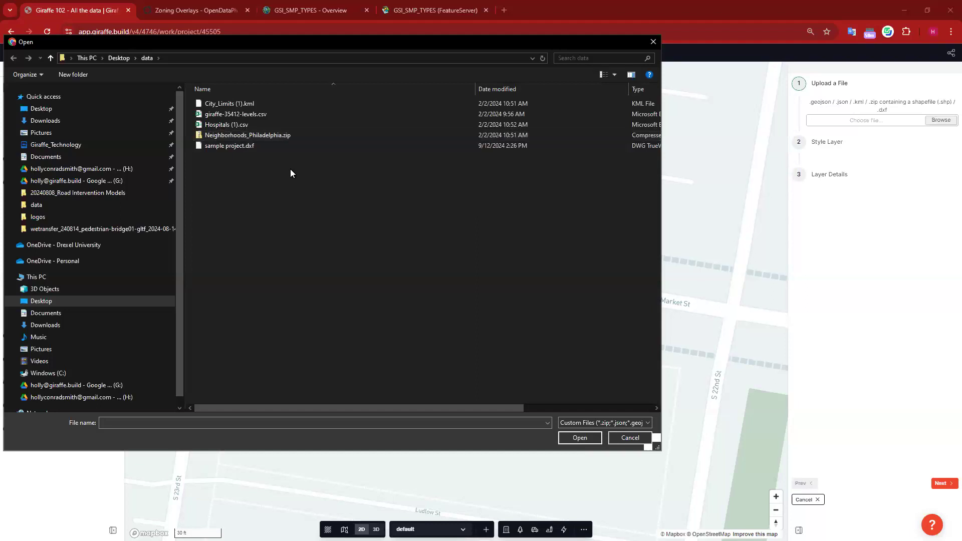
{"action": "double_click", "coordinate": [230, 136]}
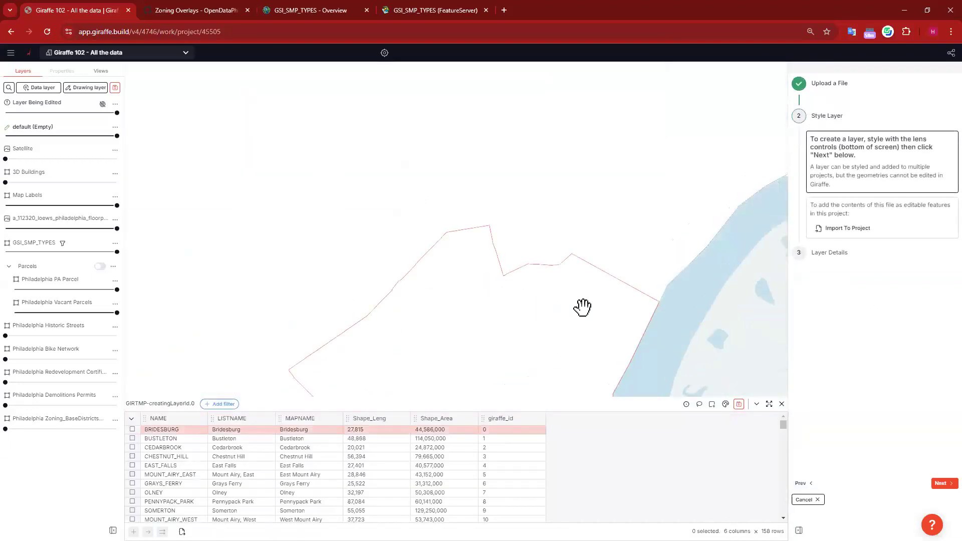
- Color the fill of the uploaded Philadelphia neighborhood polygons by their NAME attribute
{"action": "scroll", "coordinate": [494, 317], "scroll_direction": "down", "scroll_amount": 8}
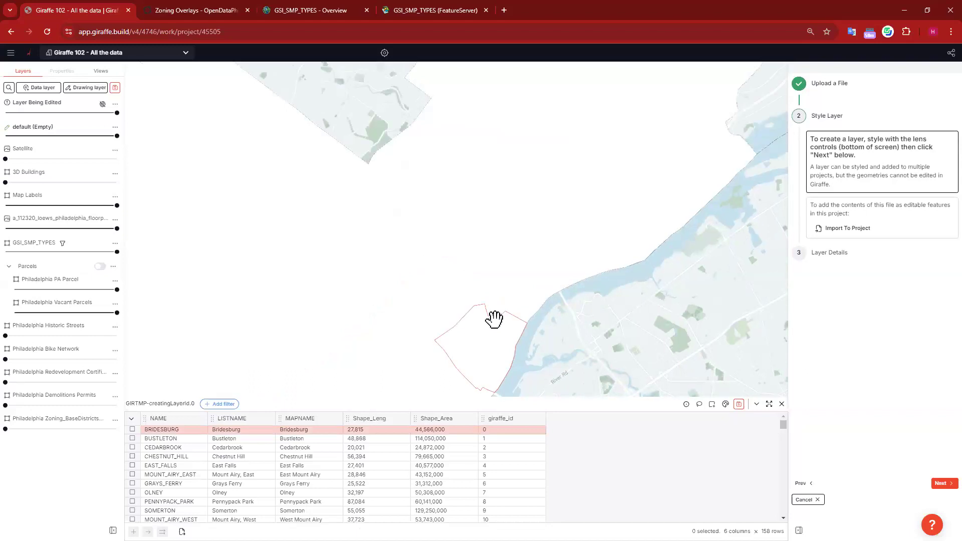
{"action": "scroll", "coordinate": [494, 318], "scroll_direction": "down", "scroll_amount": 10}
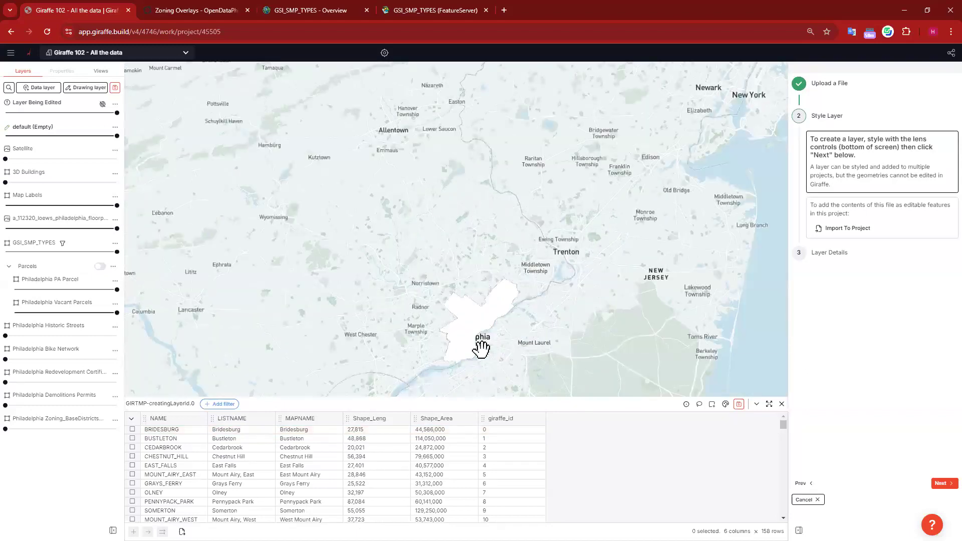
{"action": "scroll", "coordinate": [566, 286], "scroll_direction": "up", "scroll_amount": 5}
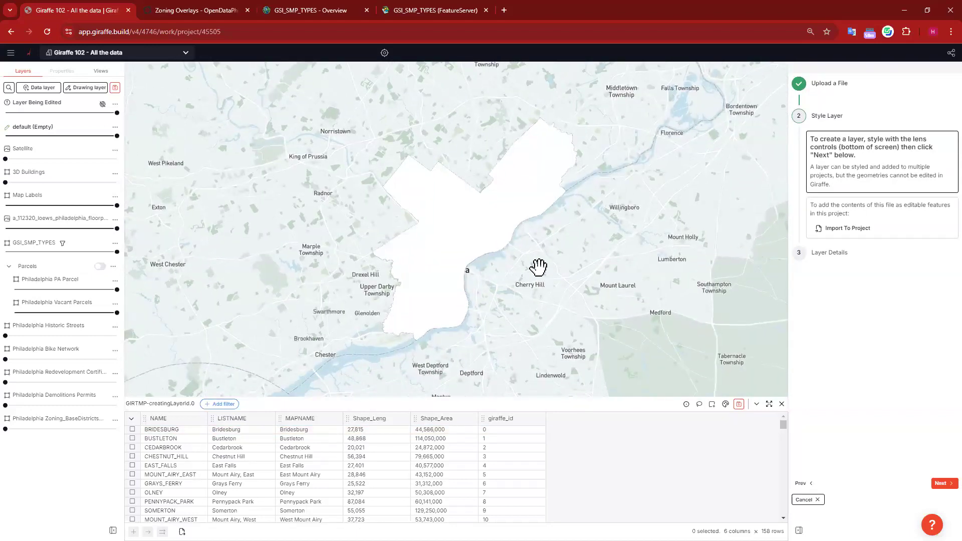
{"action": "scroll", "coordinate": [534, 299], "scroll_direction": "up", "scroll_amount": 2}
{"action": "scroll", "coordinate": [552, 302], "scroll_direction": "up", "scroll_amount": 2}
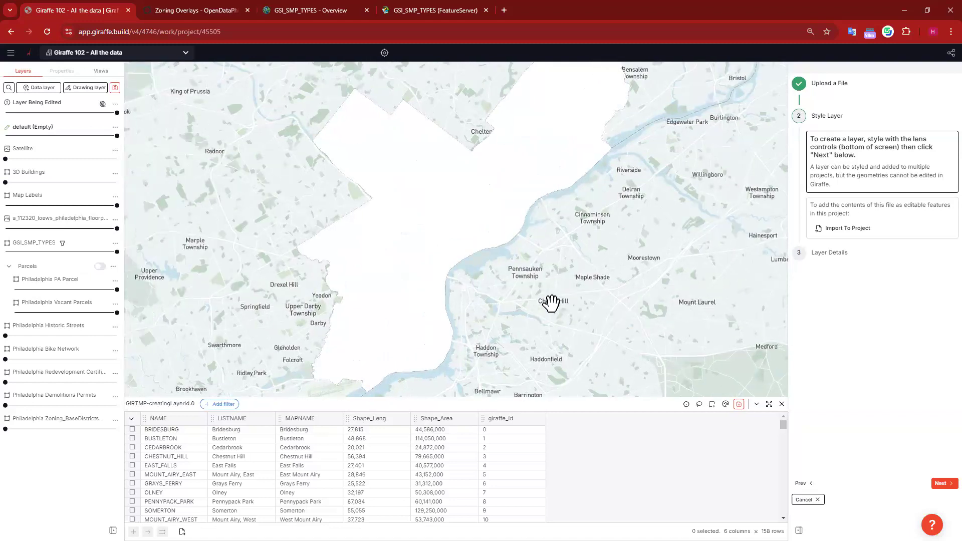
{"action": "scroll", "coordinate": [551, 303], "scroll_direction": "down", "scroll_amount": 3}
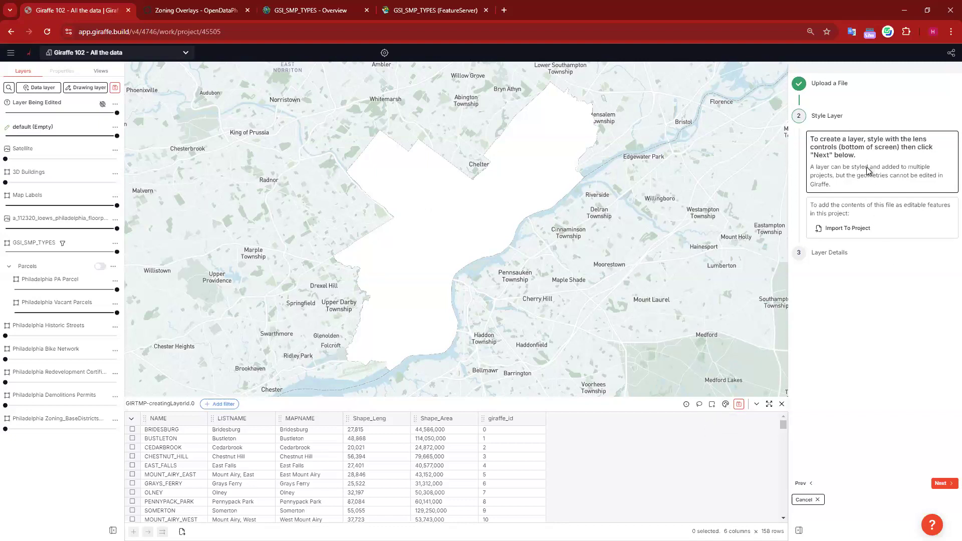
{"action": "left_click", "coordinate": [726, 404]}
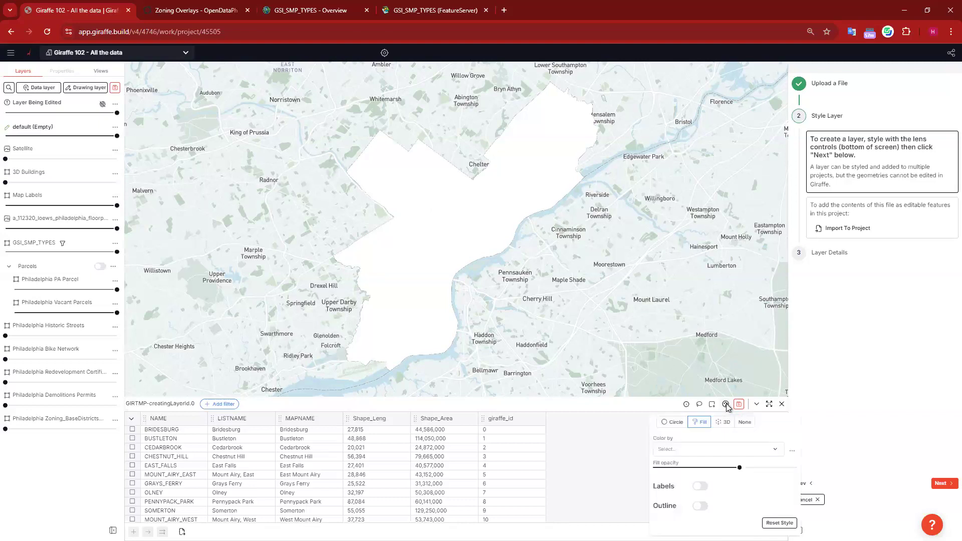
{"action": "left_click", "coordinate": [774, 450]}
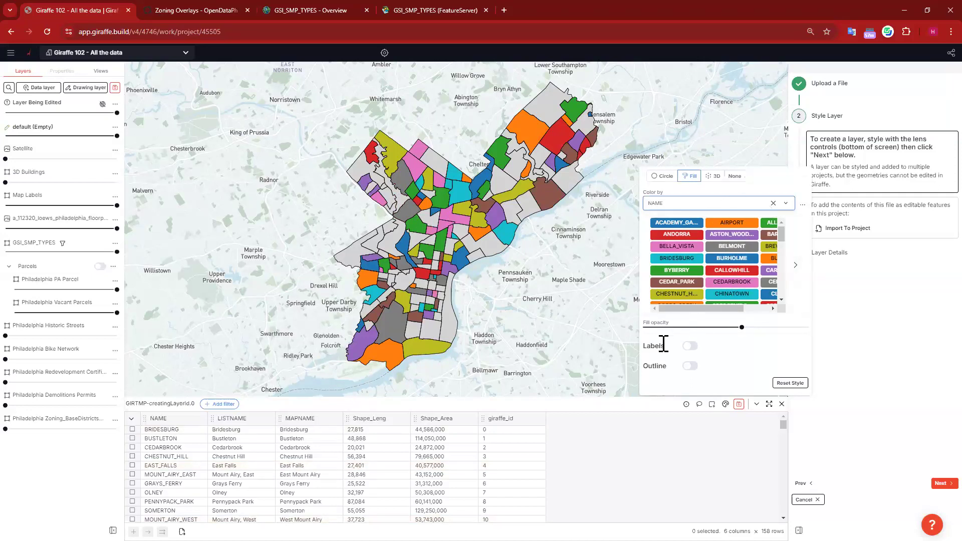
- Turn on the neighborhood polygons' outline and give it the fixed color #000000
{"action": "left_click", "coordinate": [690, 366]}
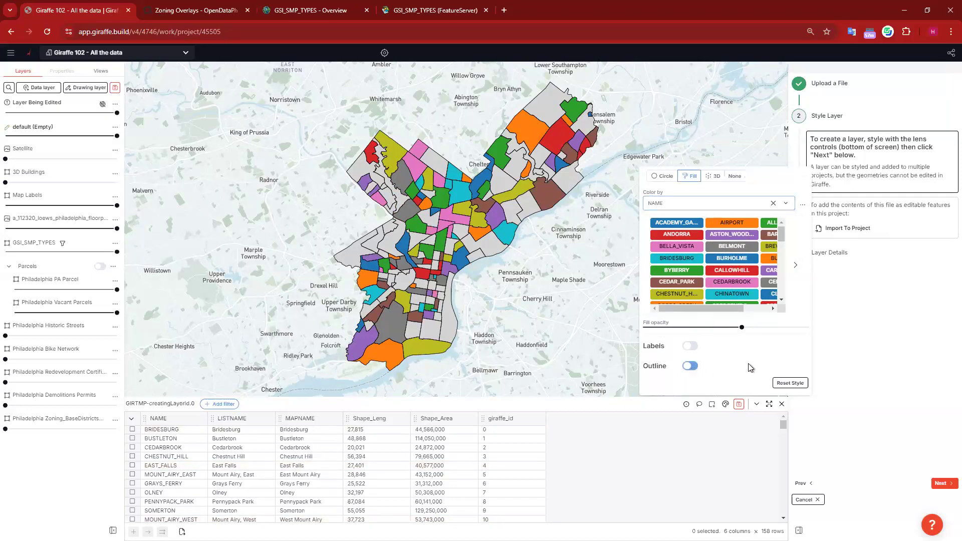
{"action": "left_click", "coordinate": [728, 365]}
{"action": "left_click", "coordinate": [797, 366]}
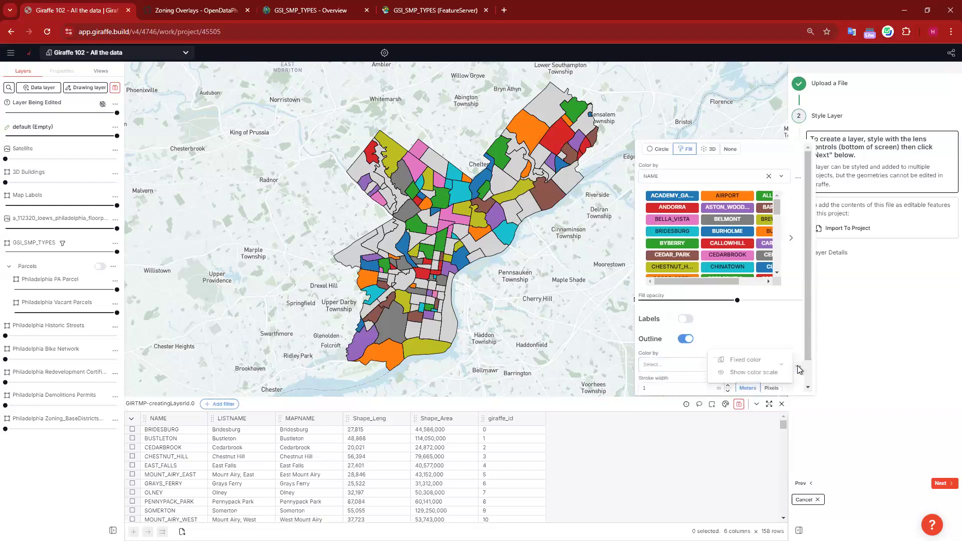
{"action": "left_click", "coordinate": [745, 360]}
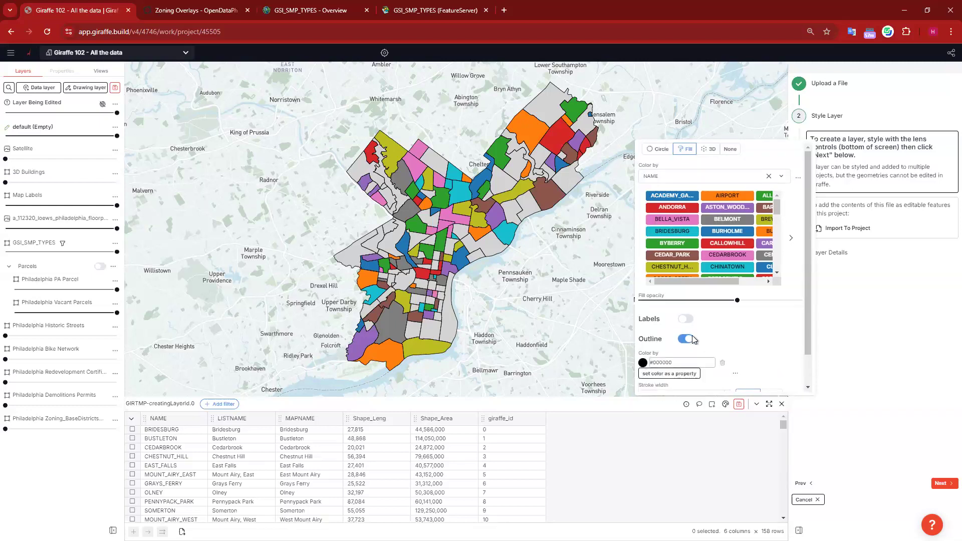
- Clear the fill's NAME coloring and give the neighborhoods a fixed #ffffff fill at about half opacity
{"action": "left_click", "coordinate": [769, 176]}
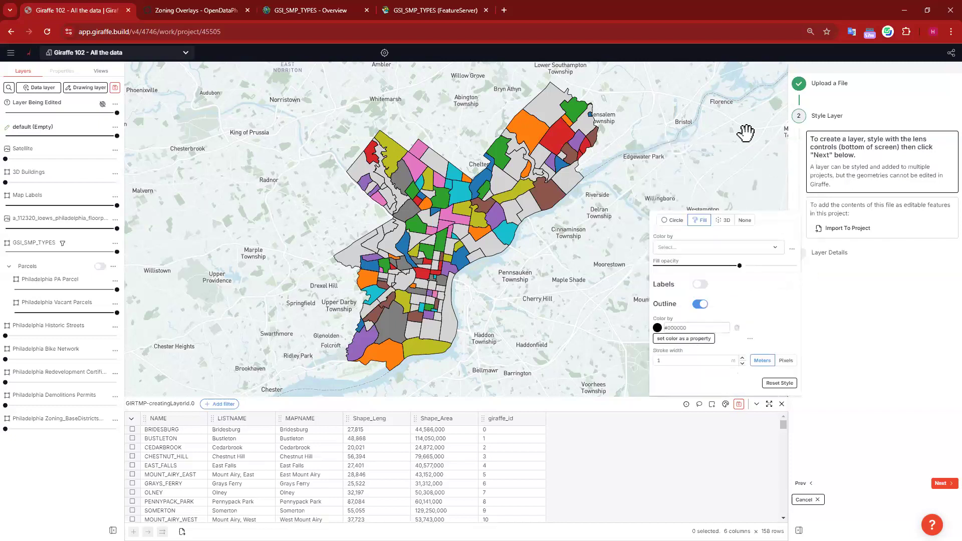
{"action": "left_click_drag", "start_coordinate": [739, 266], "coordinate": [682, 265]}
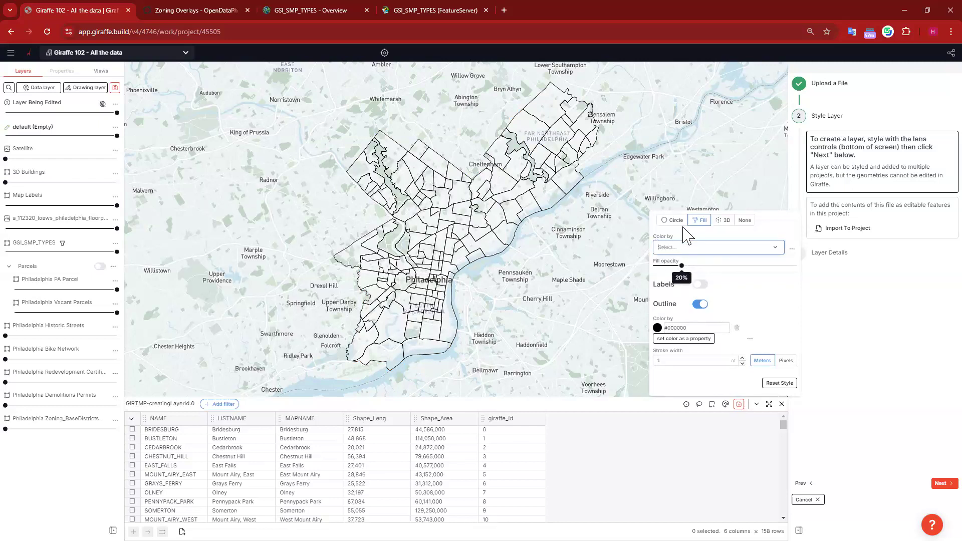
{"action": "left_click", "coordinate": [792, 249]}
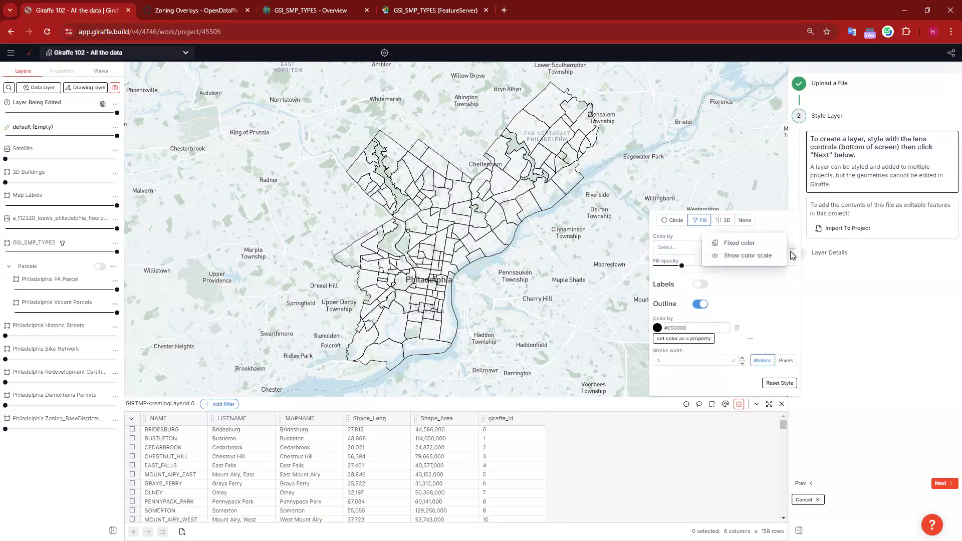
{"action": "left_click", "coordinate": [747, 243]}
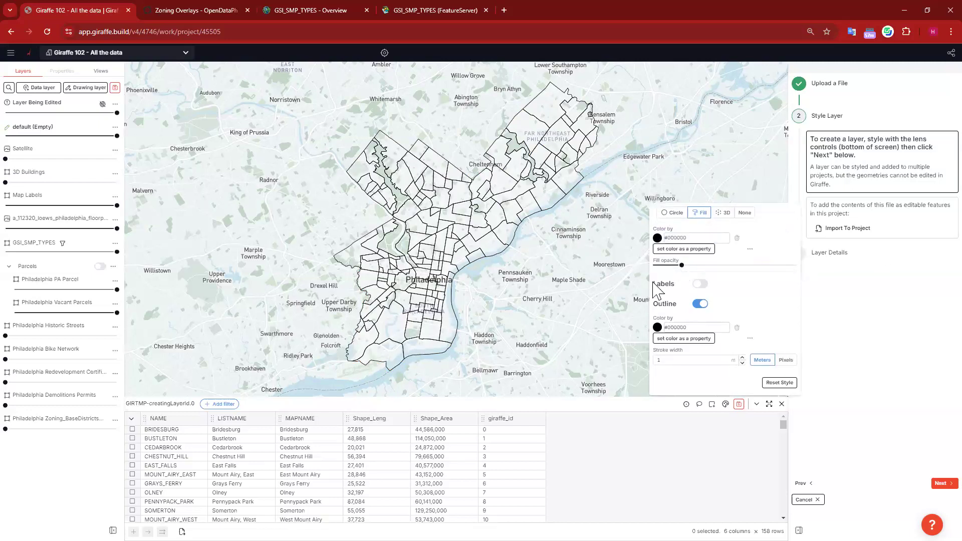
{"action": "left_click", "coordinate": [657, 239]}
{"action": "left_click_drag", "start_coordinate": [678, 264], "coordinate": [720, 263]}
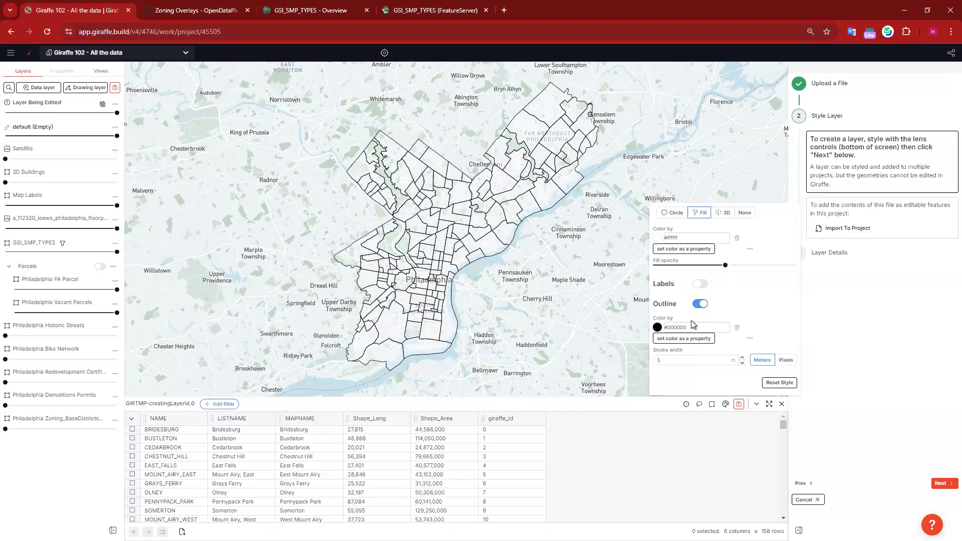
- Turn on labels for the neighborhoods and use NAME as the label detail
{"action": "left_click", "coordinate": [701, 284]}
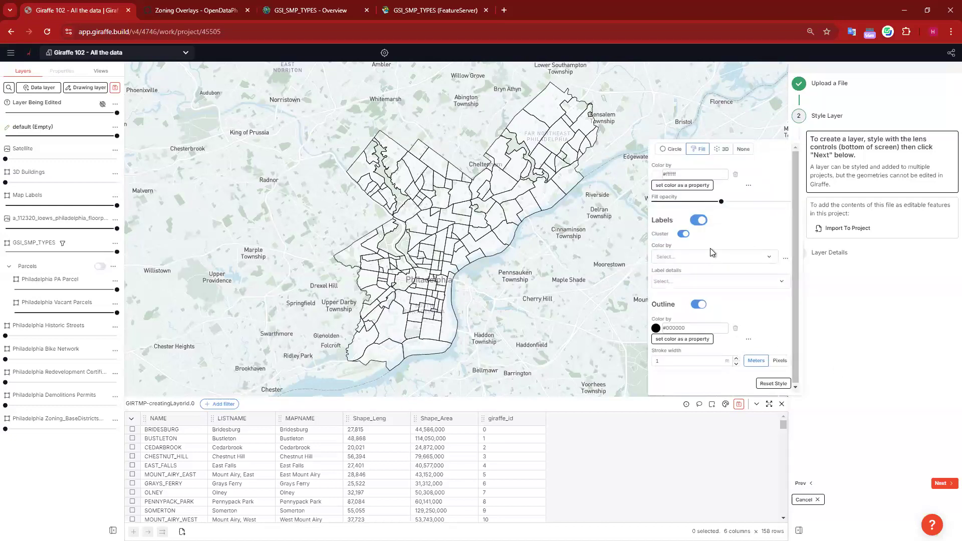
{"action": "left_click", "coordinate": [679, 283]}
{"action": "left_click", "coordinate": [699, 302]}
{"action": "left_click", "coordinate": [737, 225]}
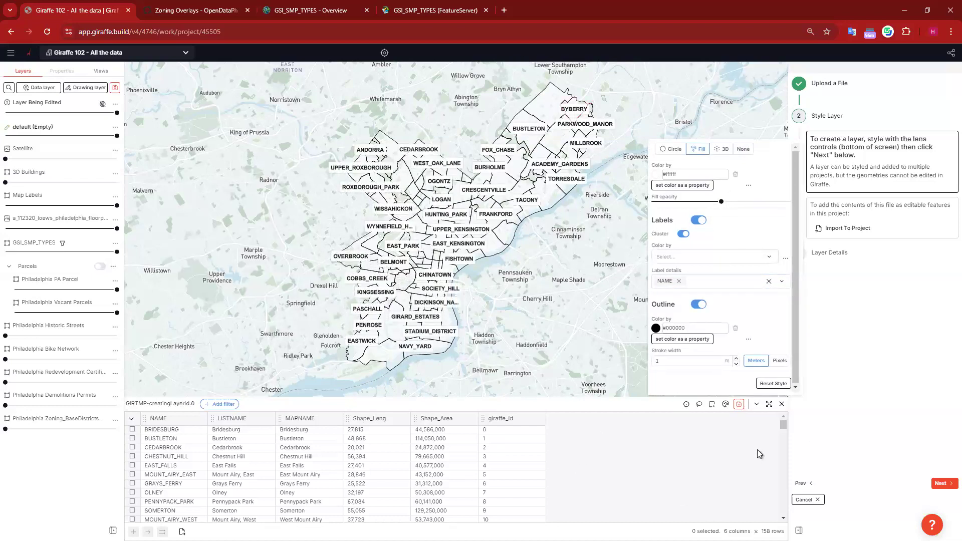
- Save the neighborhood layer's style and finish creating the layer with its default name, Neighborhoods_Philadelphia.zip
{"action": "left_click", "coordinate": [738, 403]}
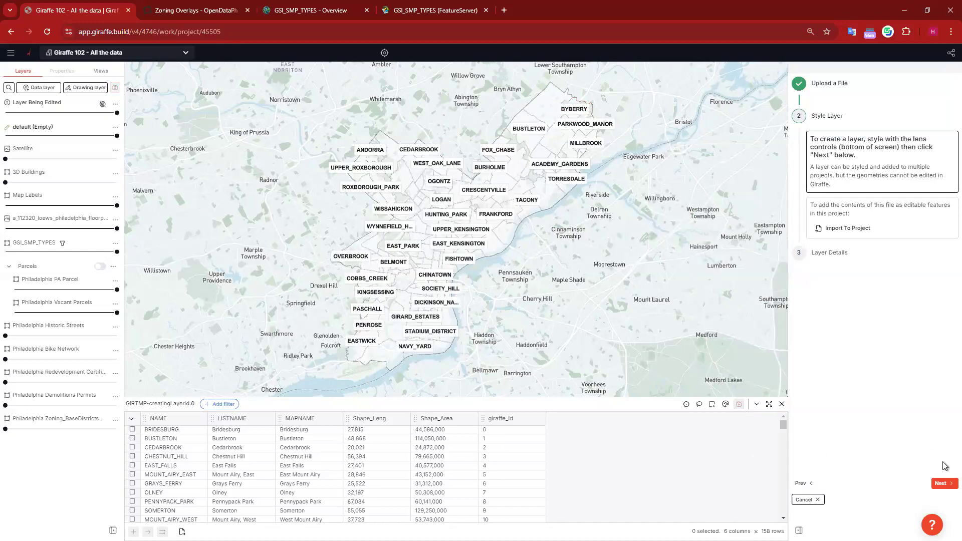
{"action": "left_click", "coordinate": [942, 483]}
{"action": "left_click", "coordinate": [937, 484]}
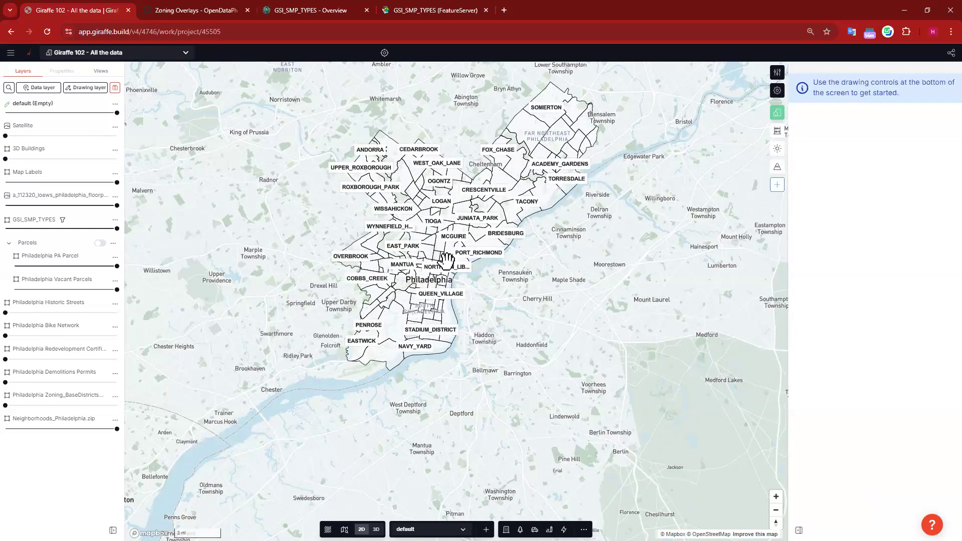
- Examine the neighborhood boundaries around Center City and read the attributes of the features along Market St and of Old City
{"action": "scroll", "coordinate": [429, 296], "scroll_direction": "up", "scroll_amount": 4}
{"action": "scroll", "coordinate": [467, 309], "scroll_direction": "up", "scroll_amount": 3}
{"action": "left_click_drag", "start_coordinate": [679, 244], "coordinate": [663, 304]}
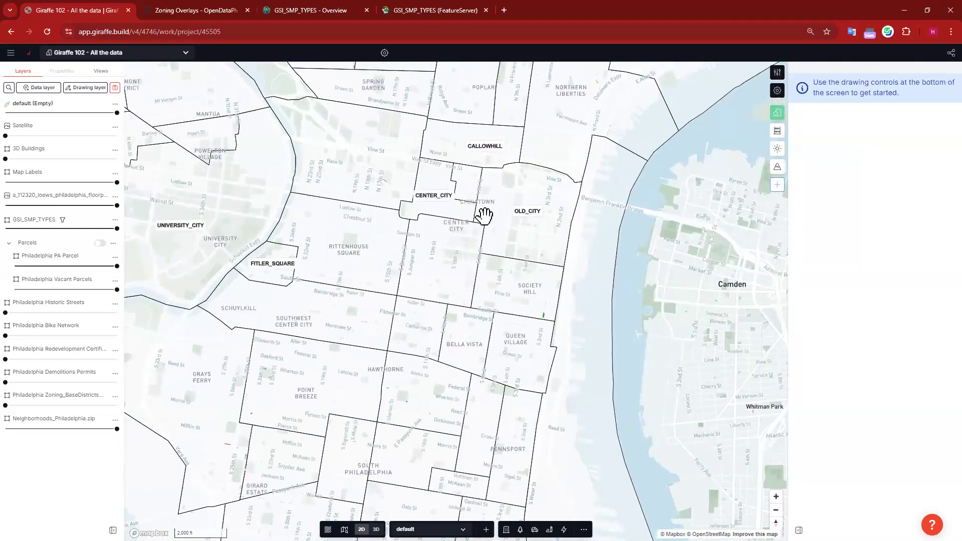
{"action": "scroll", "coordinate": [484, 217], "scroll_direction": "up", "scroll_amount": 3}
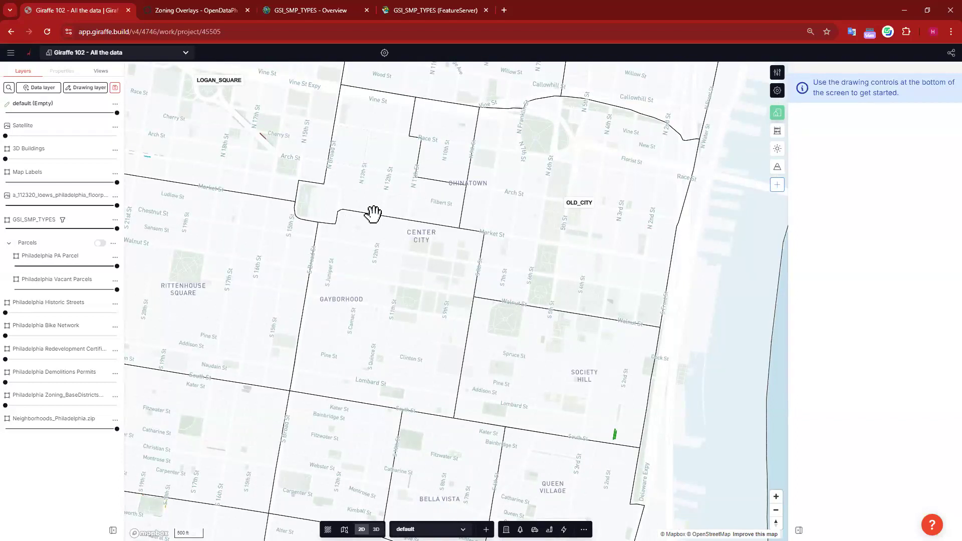
{"action": "right_click", "coordinate": [375, 216]}
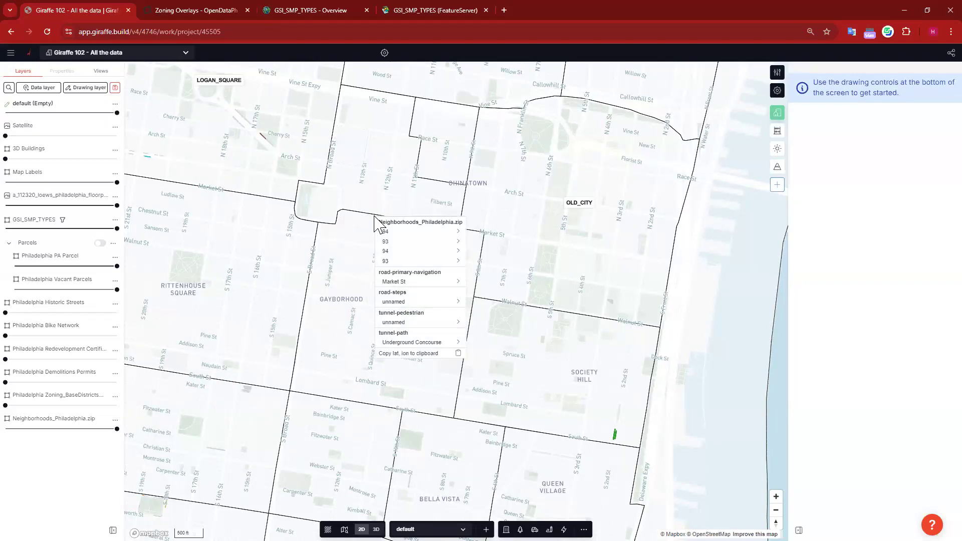
{"action": "left_click", "coordinate": [407, 232]}
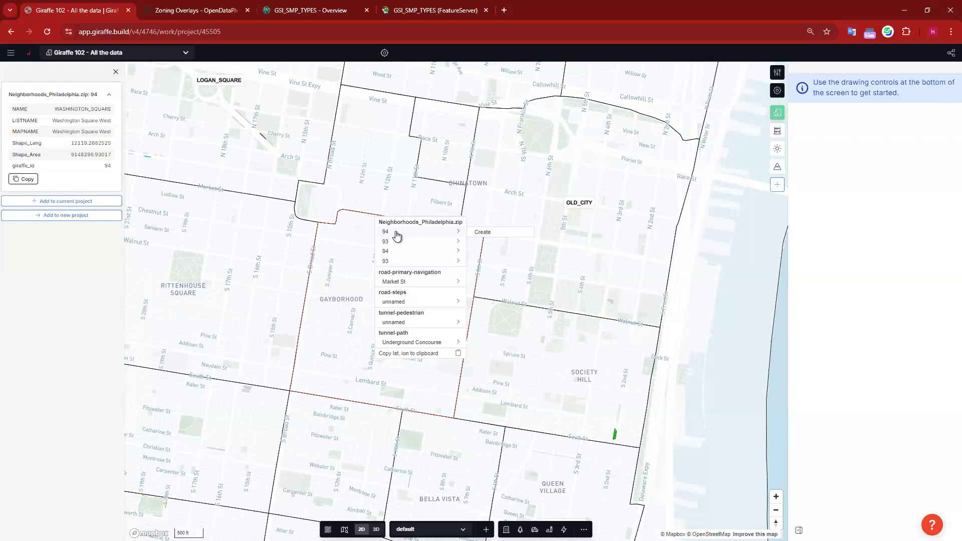
{"action": "mouse_move", "coordinate": [399, 252]}
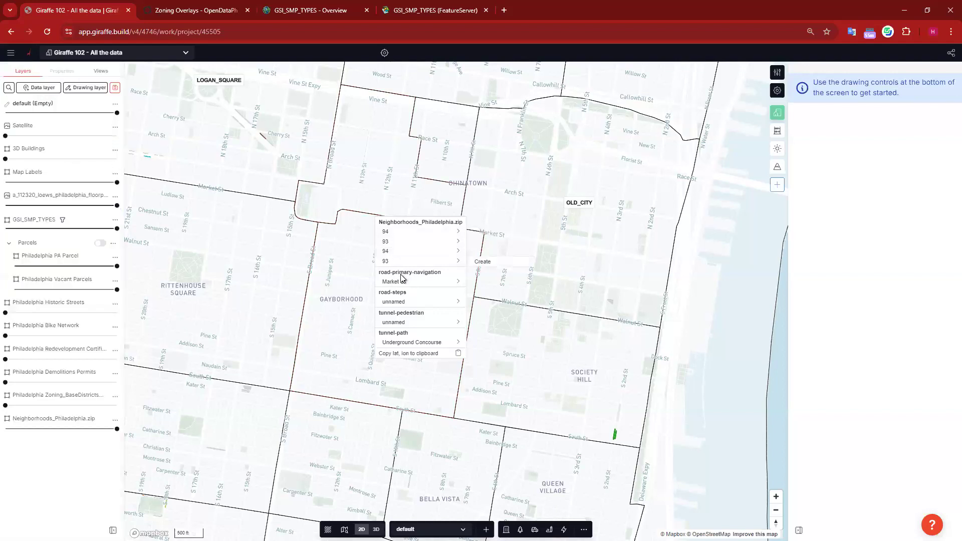
{"action": "right_click", "coordinate": [671, 206]}
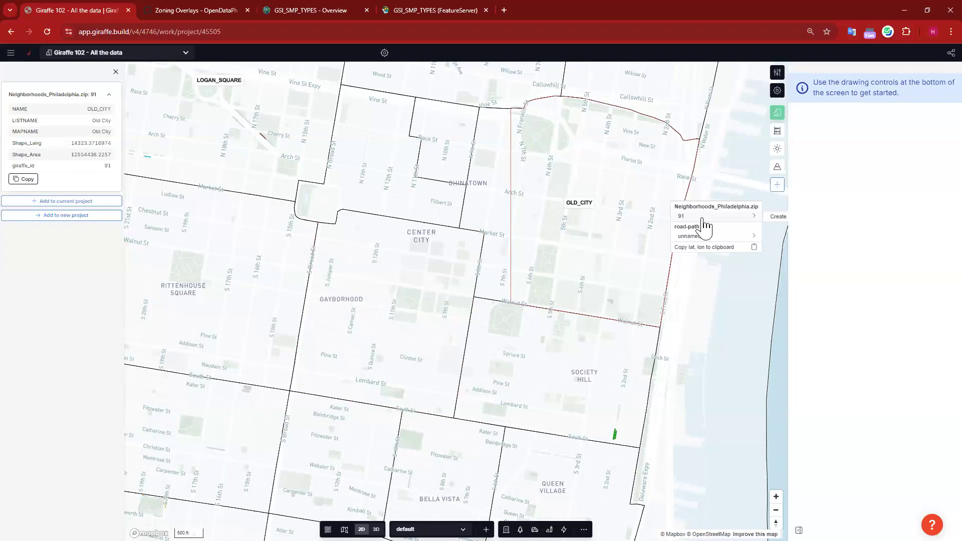
{"action": "left_click", "coordinate": [705, 333]}
- Create an editable copy of the Society Hill neighborhood polygon in the project's default drawing layer
{"action": "left_click_drag", "start_coordinate": [683, 203], "coordinate": [482, 218]}
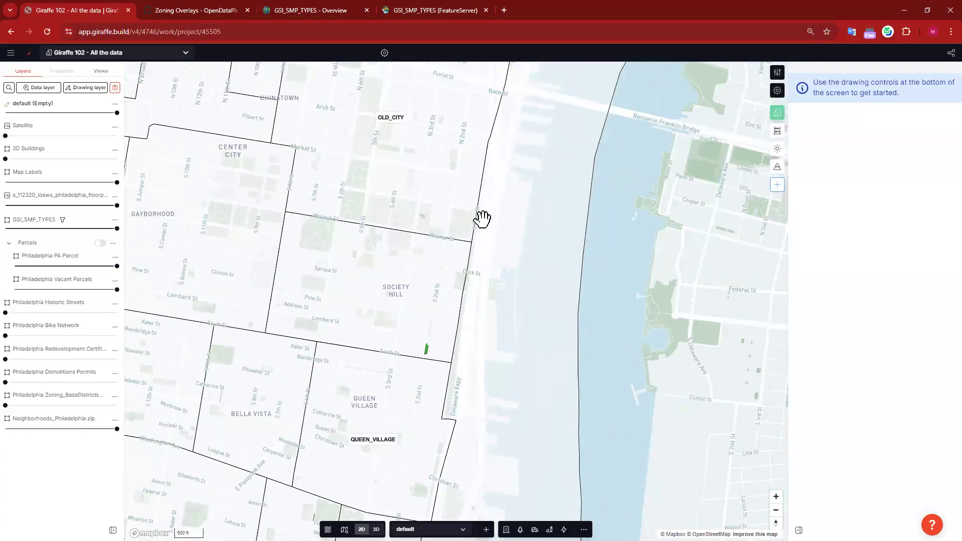
{"action": "right_click", "coordinate": [376, 228]}
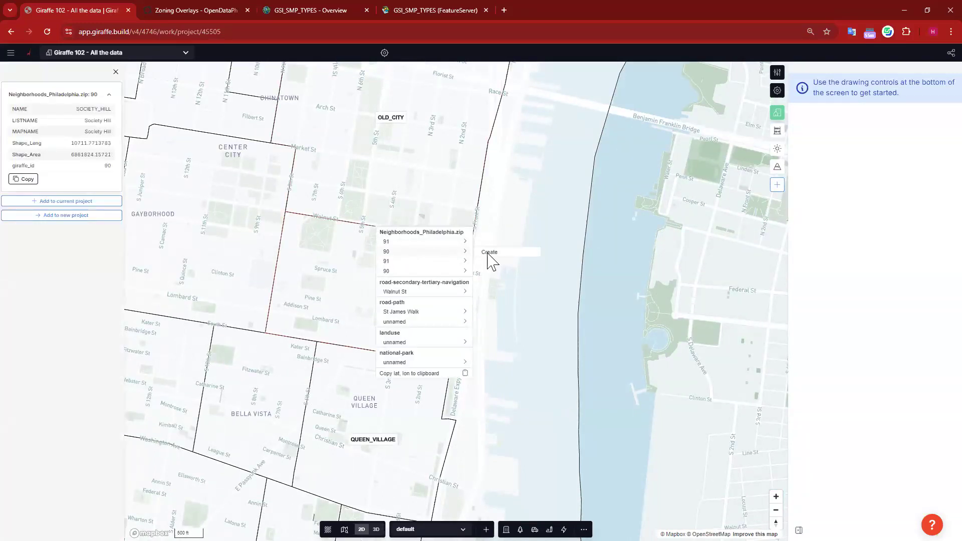
{"action": "left_click", "coordinate": [512, 253]}
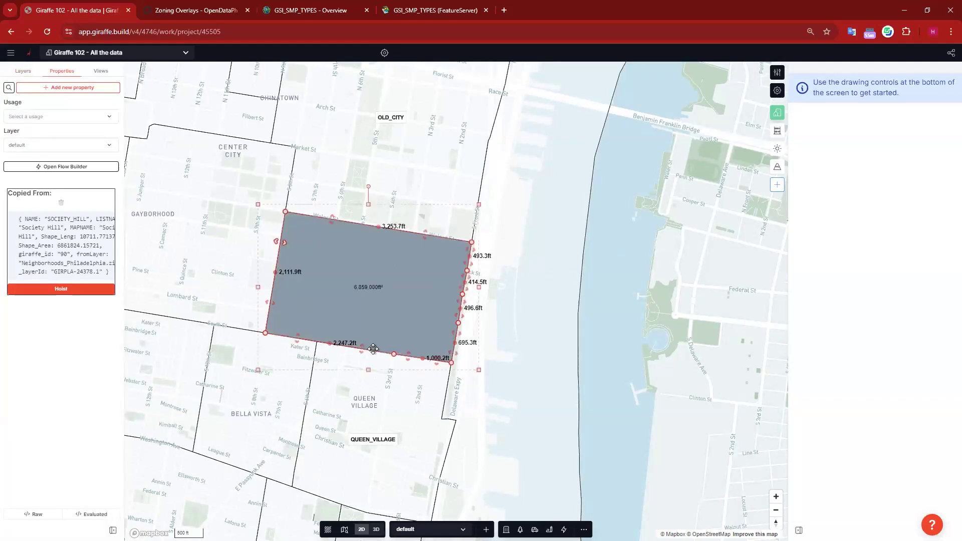
- Try moving the copied Society Hill polygon, undo the move, and delete the copy from the project
{"action": "left_click_drag", "start_coordinate": [345, 292], "coordinate": [602, 271]}
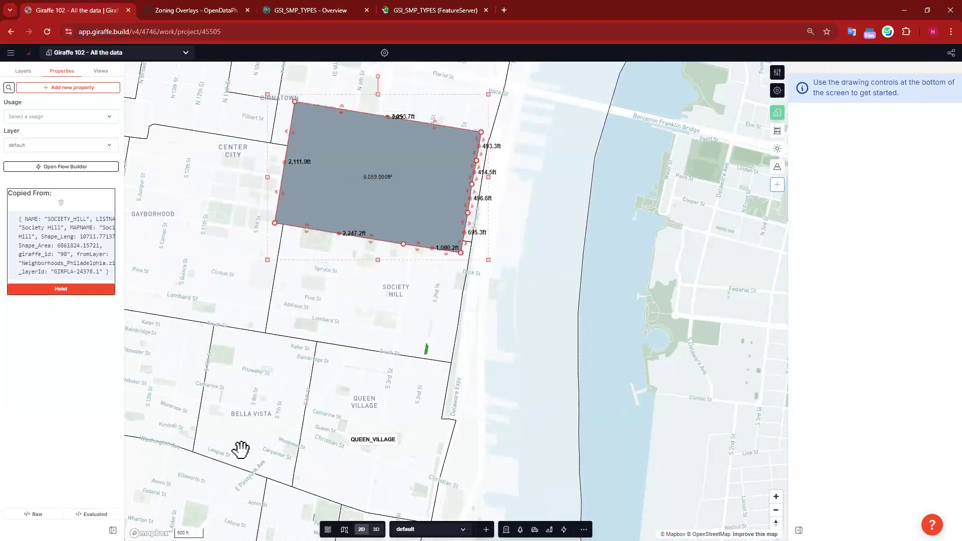
{"action": "key", "text": "ctrl+z"}
{"action": "left_click", "coordinate": [587, 309]}
{"action": "left_click", "coordinate": [366, 250]}
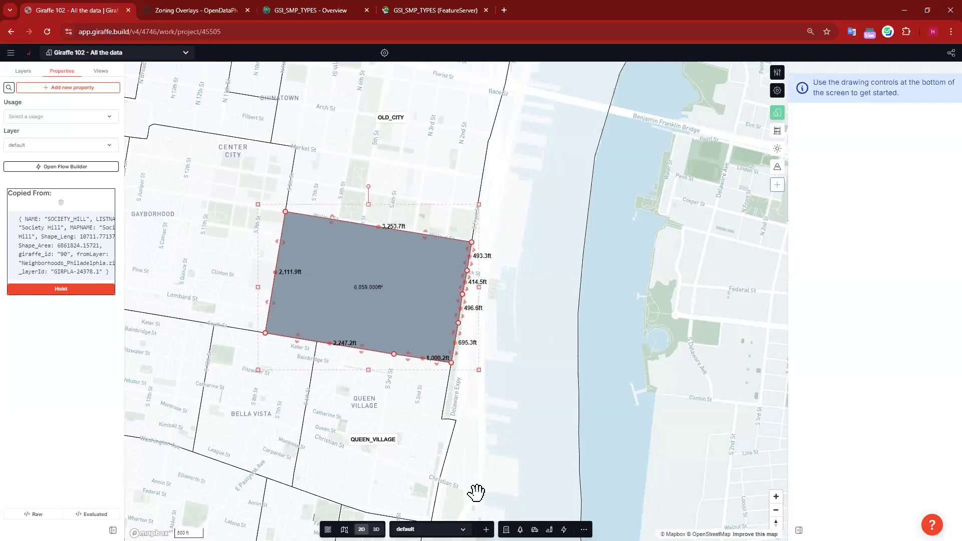
{"action": "key", "text": "Delete"}
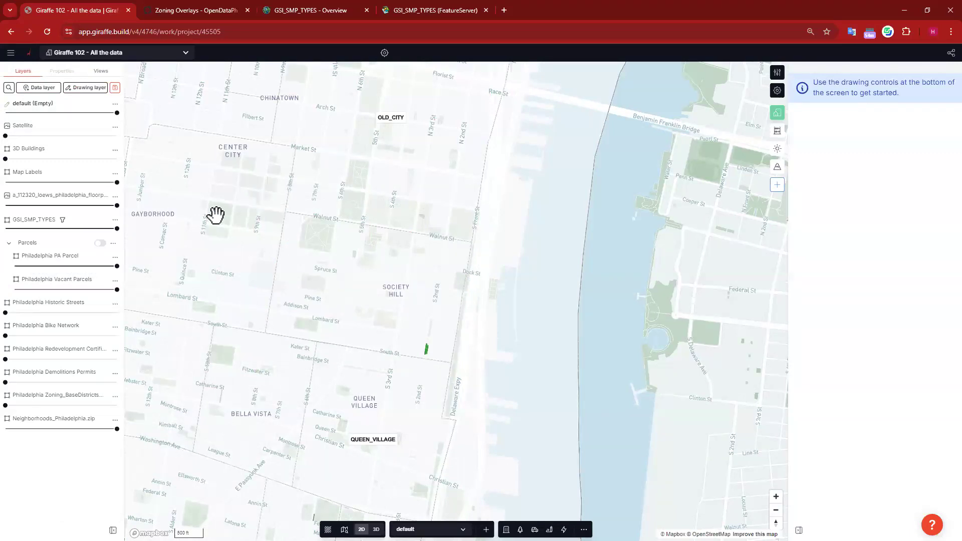
- Move the Neighborhoods_Philadelphia.zip layer up the layer order, directly below Map Labels and above the floor plan
{"action": "left_click_drag", "start_coordinate": [71, 415], "coordinate": [55, 195]}
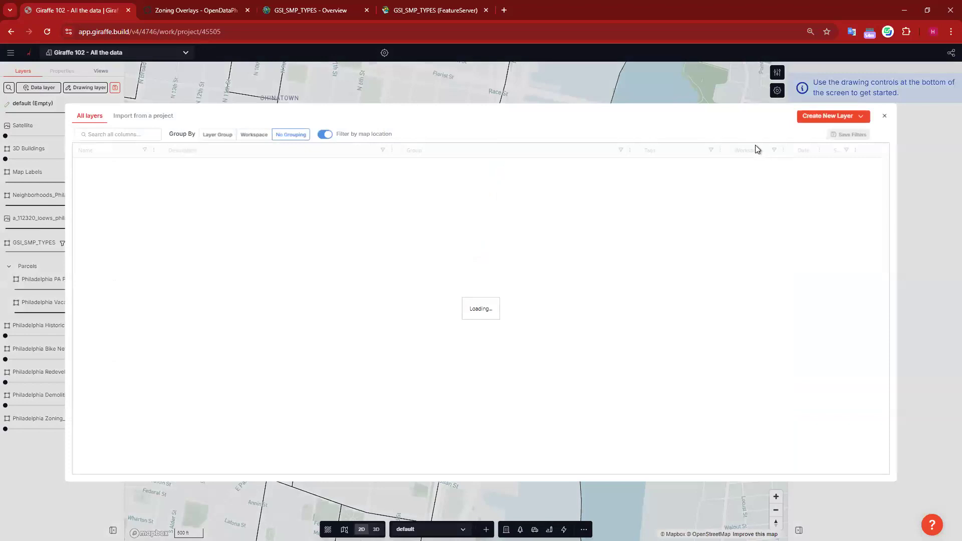
- Start another new vector layer, browse for its source file, and open Hospitals (1).csv in Excel to view its contents
{"action": "left_click", "coordinate": [862, 119]}
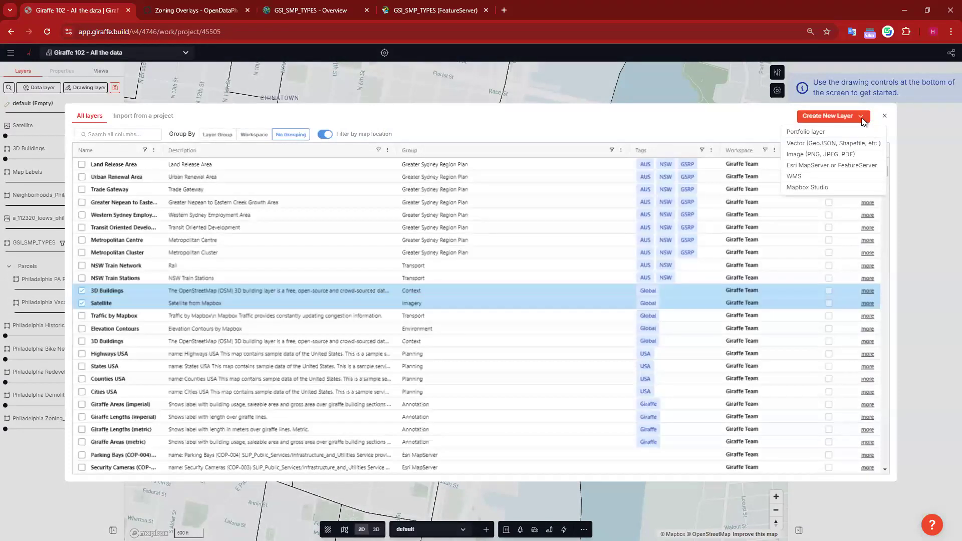
{"action": "left_click", "coordinate": [804, 144]}
{"action": "left_click", "coordinate": [933, 121]}
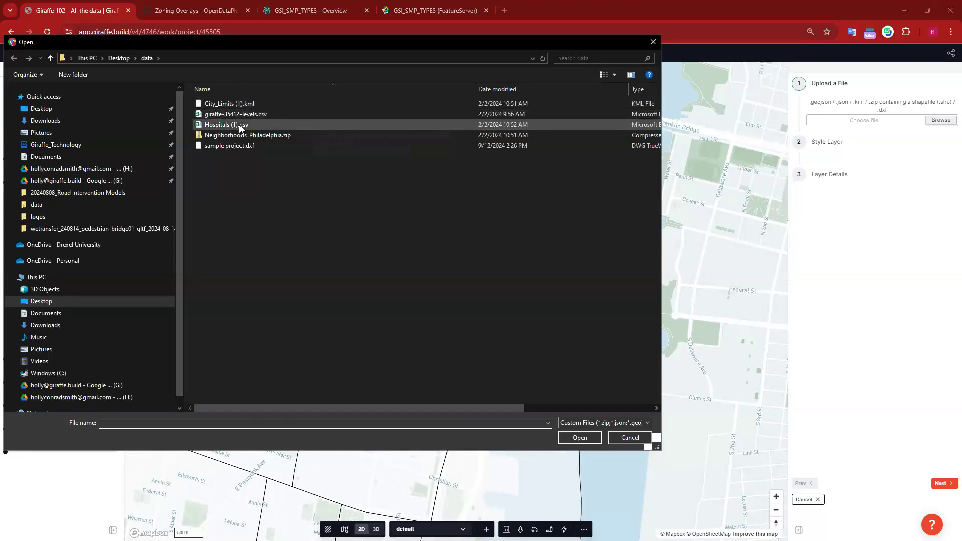
{"action": "double_click", "coordinate": [226, 125]}
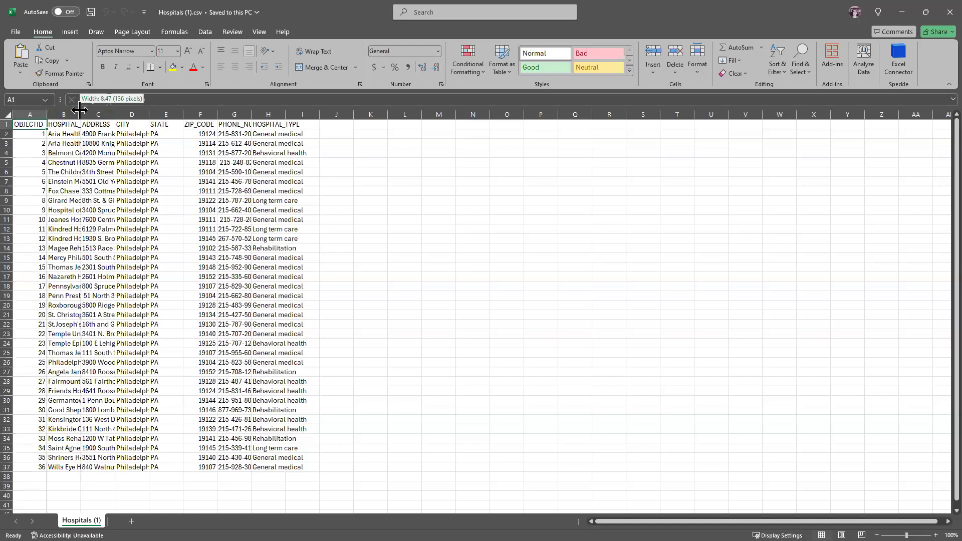
- Fit the HOSPITAL_NAME, ADDRESS and CITY column widths to their contents in the Hospitals (1).csv sheet
{"action": "double_click", "coordinate": [81, 114]}
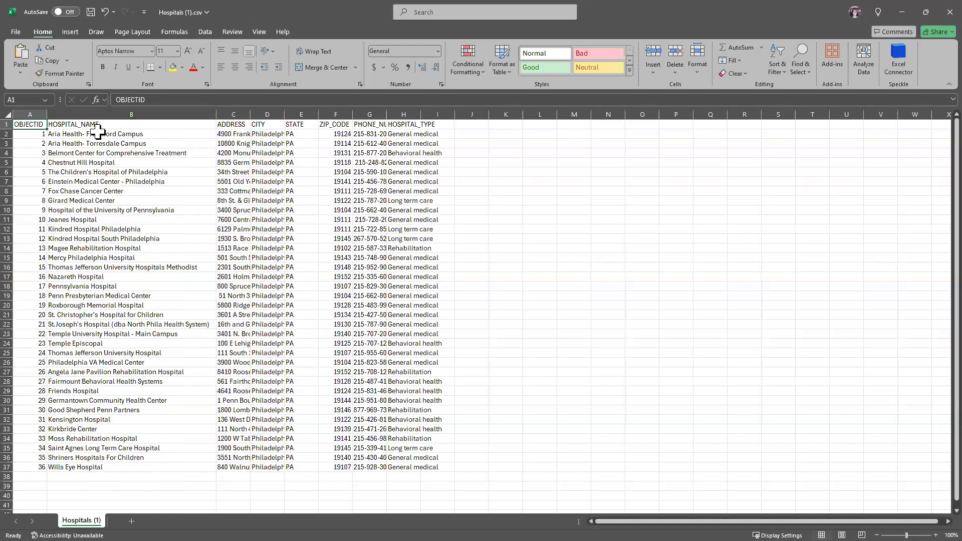
{"action": "left_click", "coordinate": [81, 112]}
{"action": "left_click", "coordinate": [289, 172]}
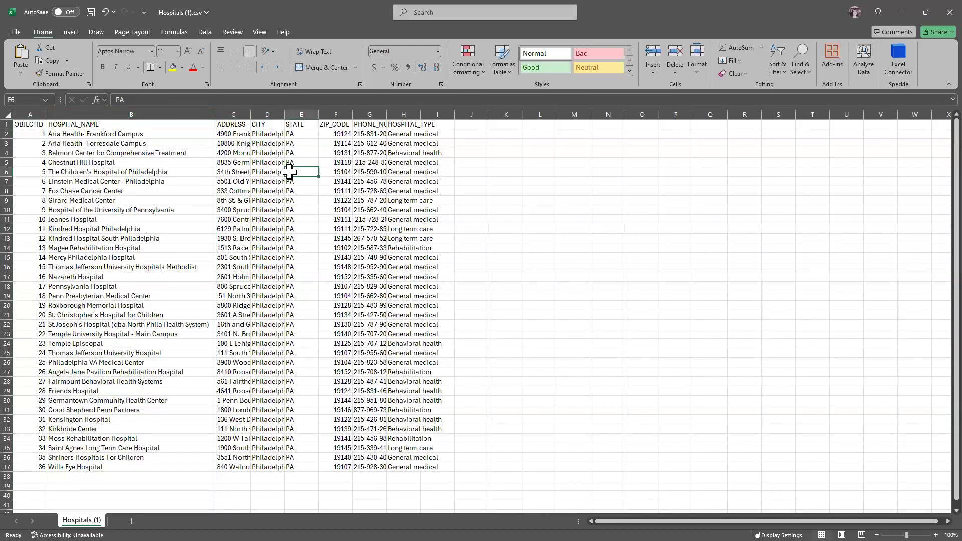
{"action": "double_click", "coordinate": [250, 111]}
{"action": "left_click", "coordinate": [250, 107]}
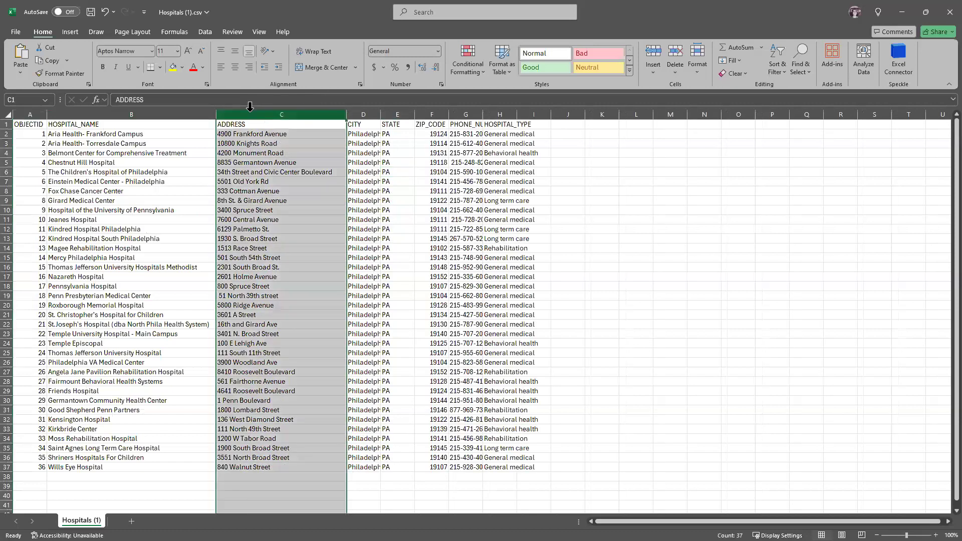
{"action": "double_click", "coordinate": [381, 115]}
{"action": "left_click", "coordinate": [506, 153]}
- Examine the ADDRESS column entries from the header to the last hospital, along with the separate CITY and STATE columns
{"action": "left_click", "coordinate": [244, 110]}
{"action": "left_click", "coordinate": [247, 127]}
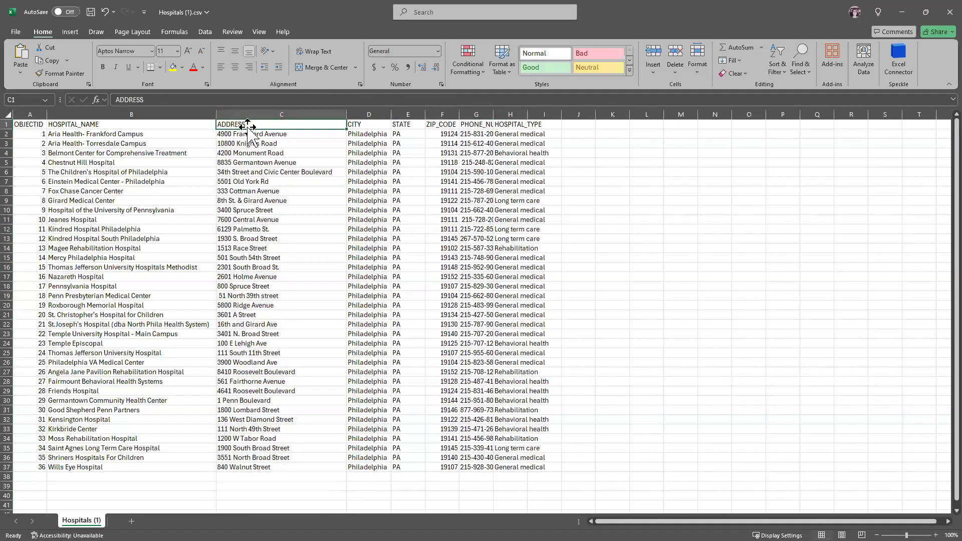
{"action": "left_click", "coordinate": [278, 467], "text": "shift"}
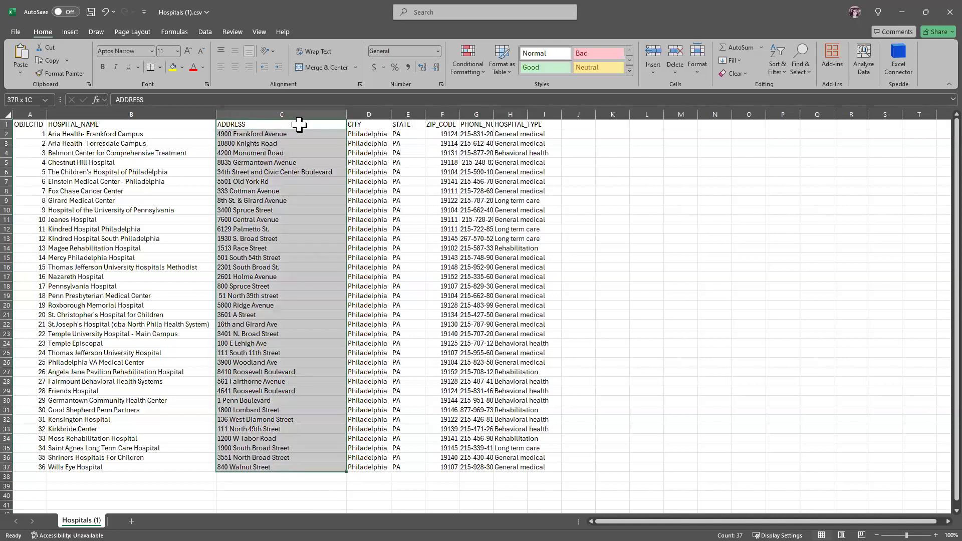
{"action": "left_click", "coordinate": [290, 485]}
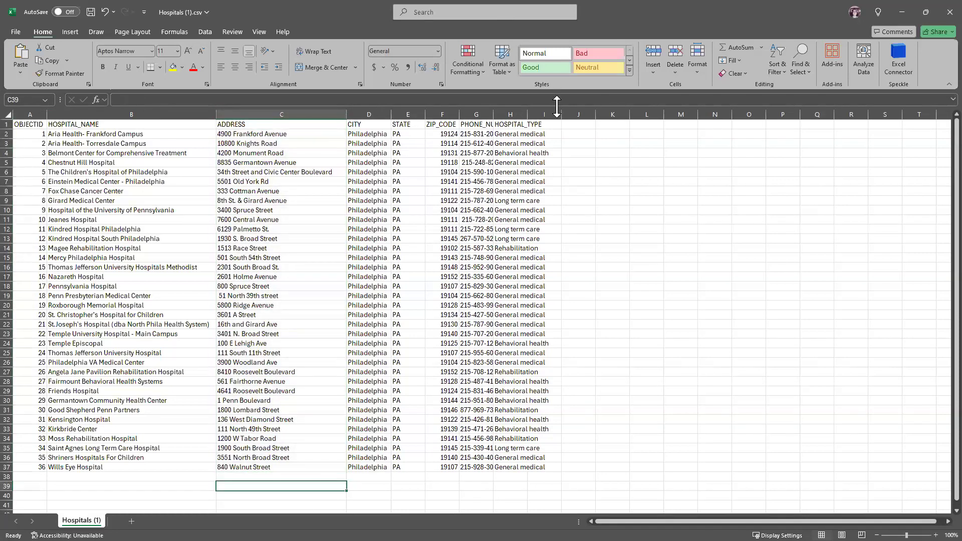
{"action": "left_click", "coordinate": [262, 110]}
{"action": "left_click", "coordinate": [254, 125]}
{"action": "left_click", "coordinate": [369, 129]}
{"action": "left_click", "coordinate": [404, 124]}
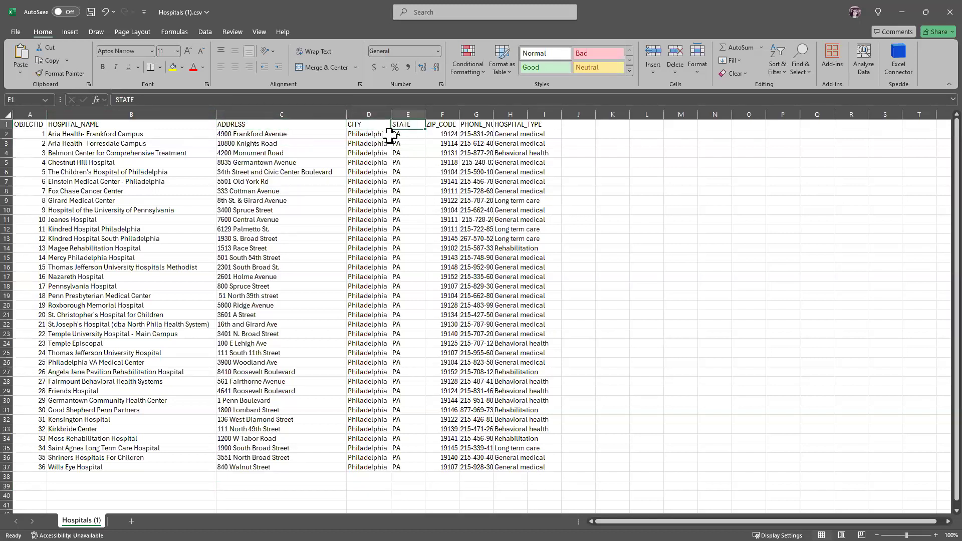
{"action": "left_click", "coordinate": [369, 114]}
{"action": "left_click", "coordinate": [408, 113]}
{"action": "left_click", "coordinate": [300, 112]}
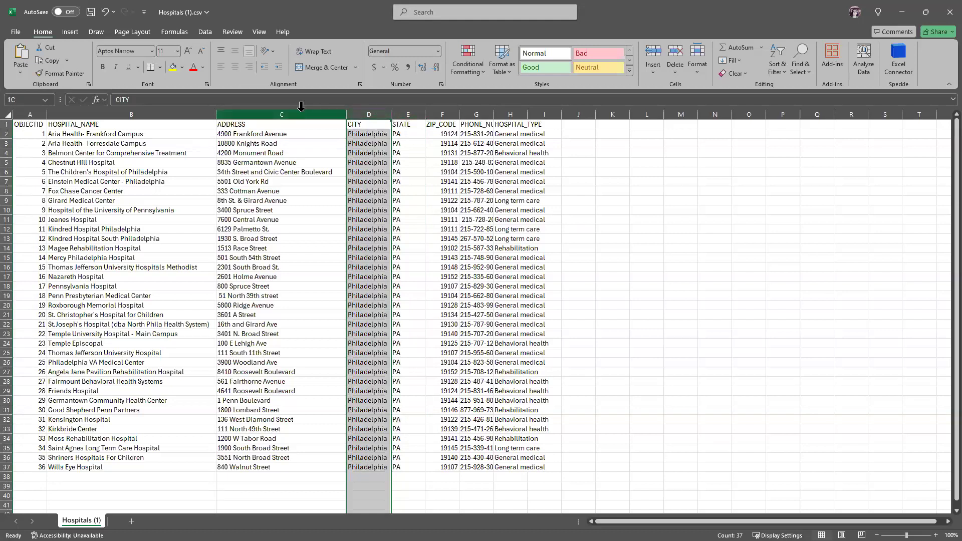
{"action": "left_click", "coordinate": [384, 154]}
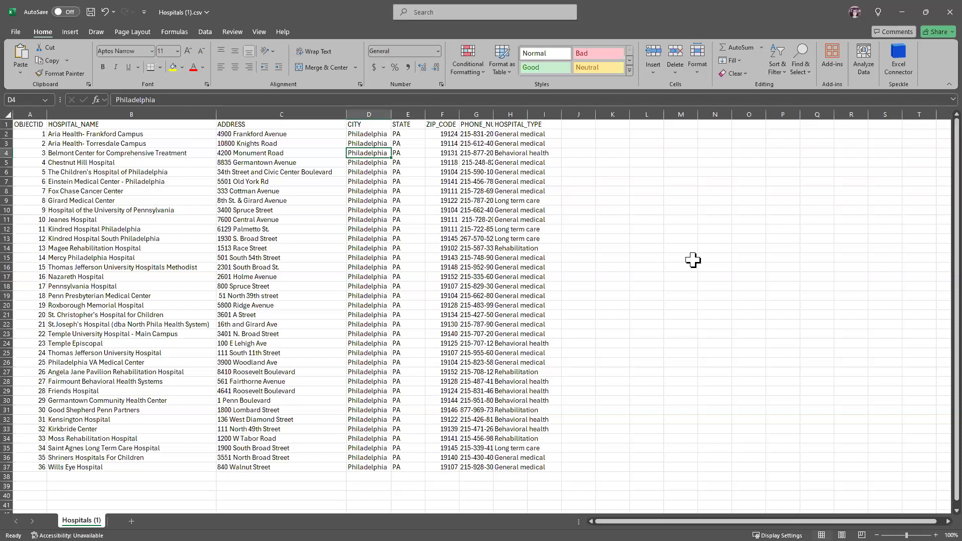
- Recheck how the ADDRESS, CITY and STATE headers divide up each hospital's location
{"action": "left_click", "coordinate": [273, 114]}
{"action": "left_click", "coordinate": [239, 123]}
{"action": "left_click", "coordinate": [370, 115]}
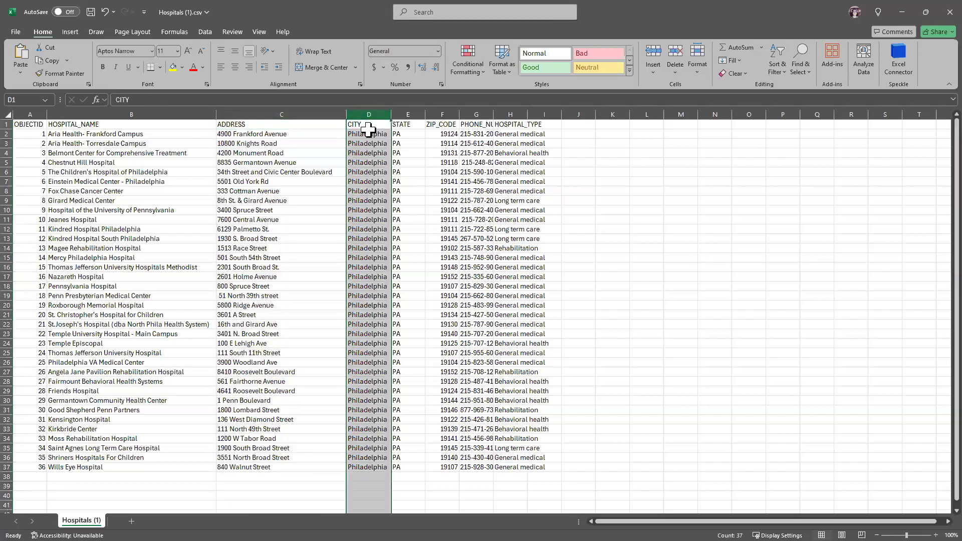
{"action": "left_click", "coordinate": [370, 125]}
{"action": "left_click", "coordinate": [422, 124]}
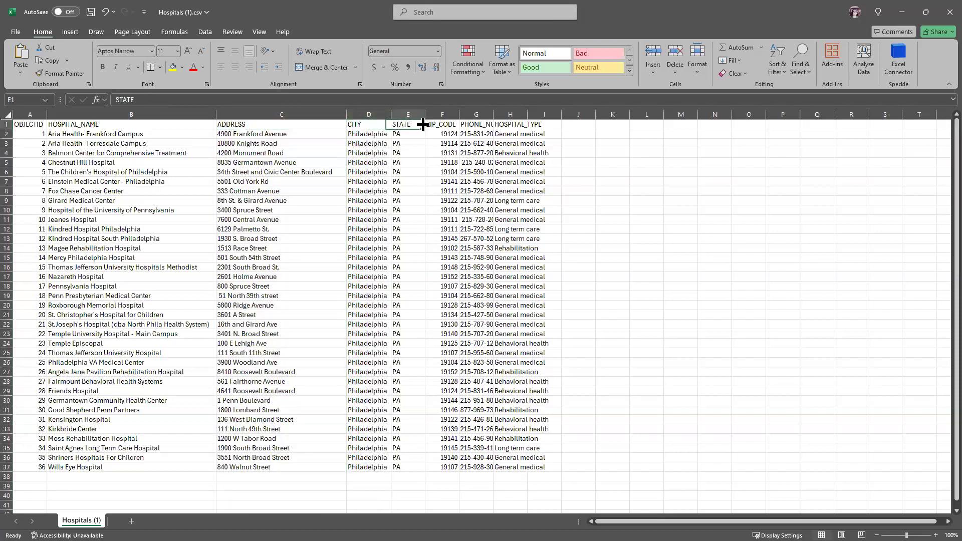
{"action": "left_click", "coordinate": [674, 210]}
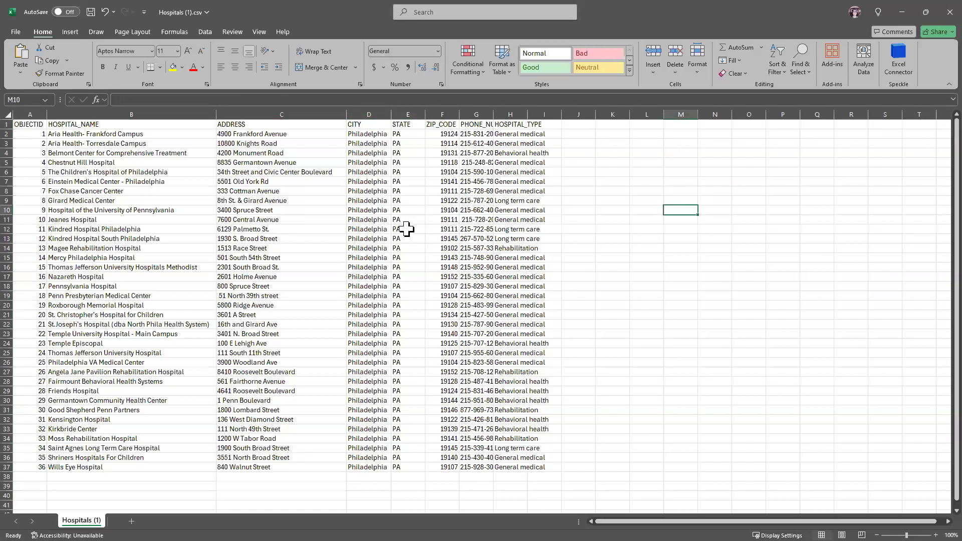
{"action": "left_click", "coordinate": [275, 114]}
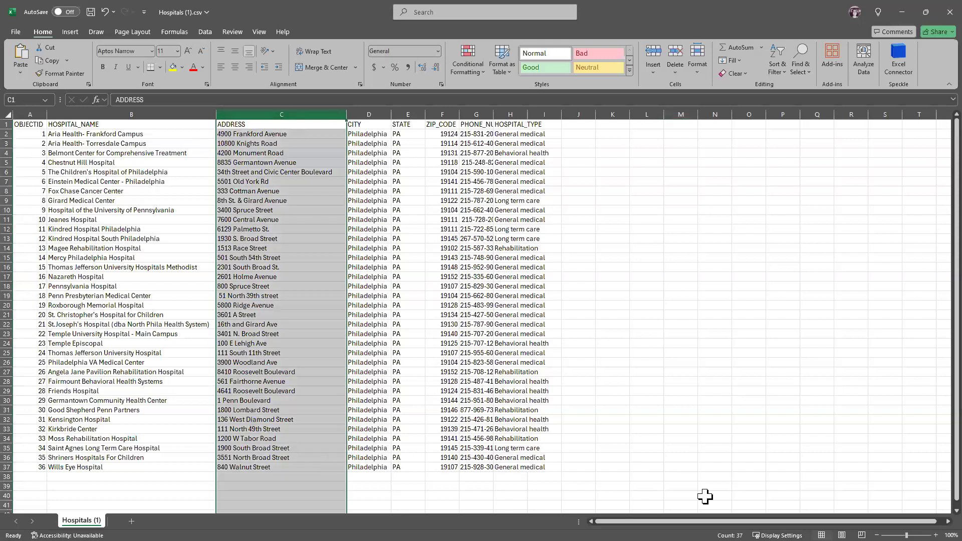
{"action": "left_click", "coordinate": [721, 306]}
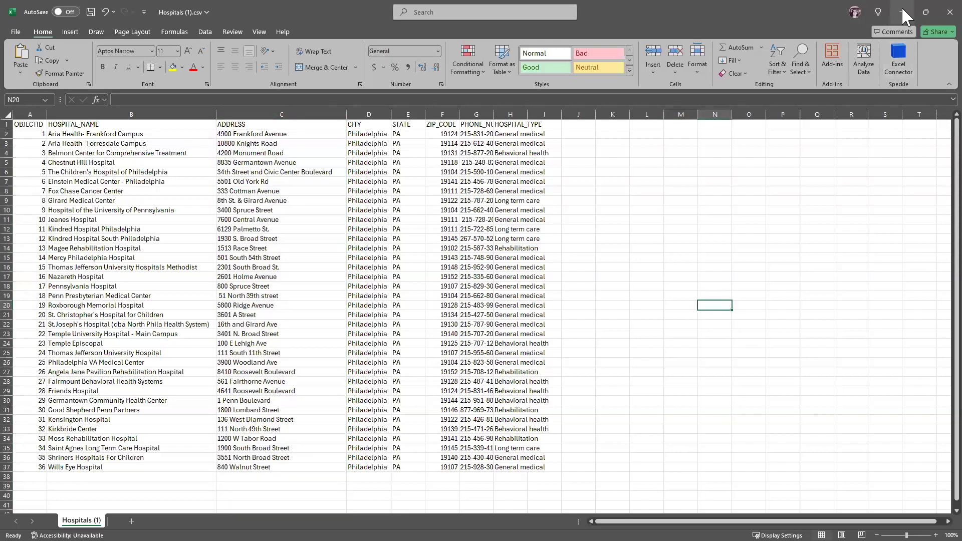
- Switch back to Giraffe, inspect the uploaded hospital points with the table collapsed, and look at the map's location search
{"action": "left_click", "coordinate": [904, 13]}
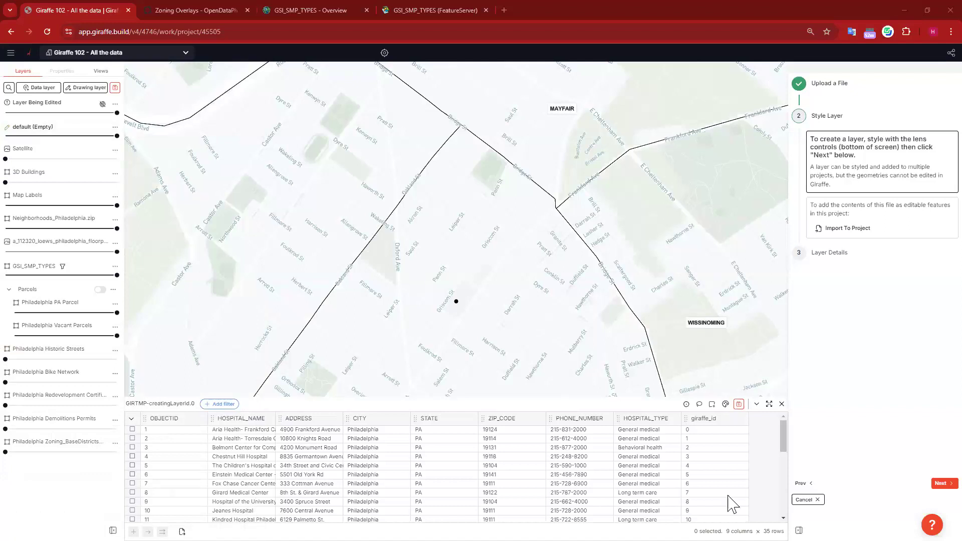
{"action": "left_click", "coordinate": [756, 404]}
{"action": "left_click", "coordinate": [344, 512]}
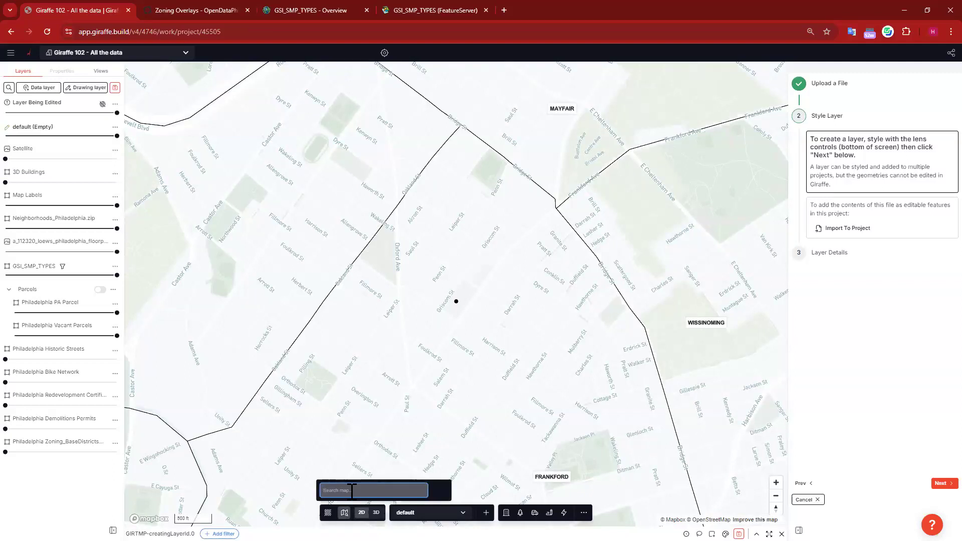
{"action": "left_click", "coordinate": [450, 383]}
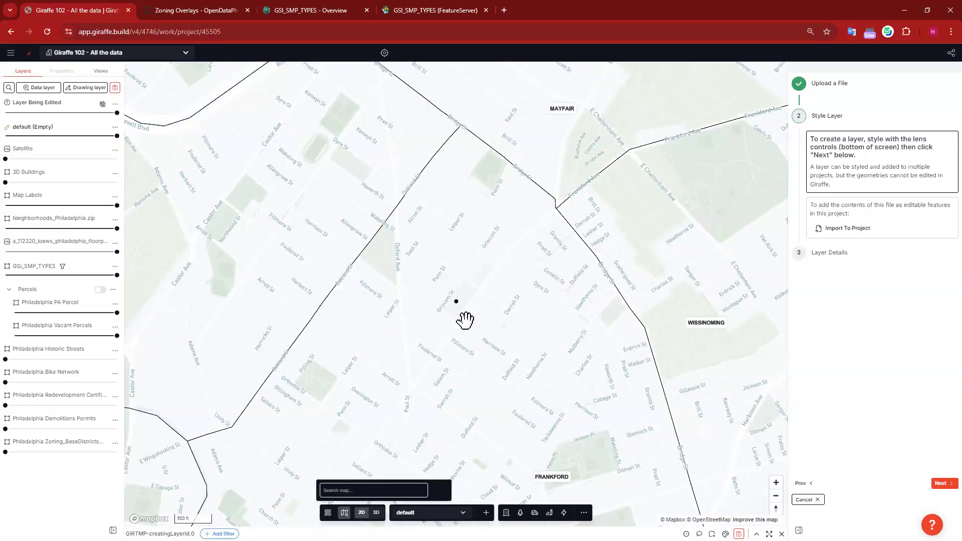
{"action": "left_click", "coordinate": [345, 512]}
{"action": "left_click_drag", "start_coordinate": [610, 252], "coordinate": [590, 253]}
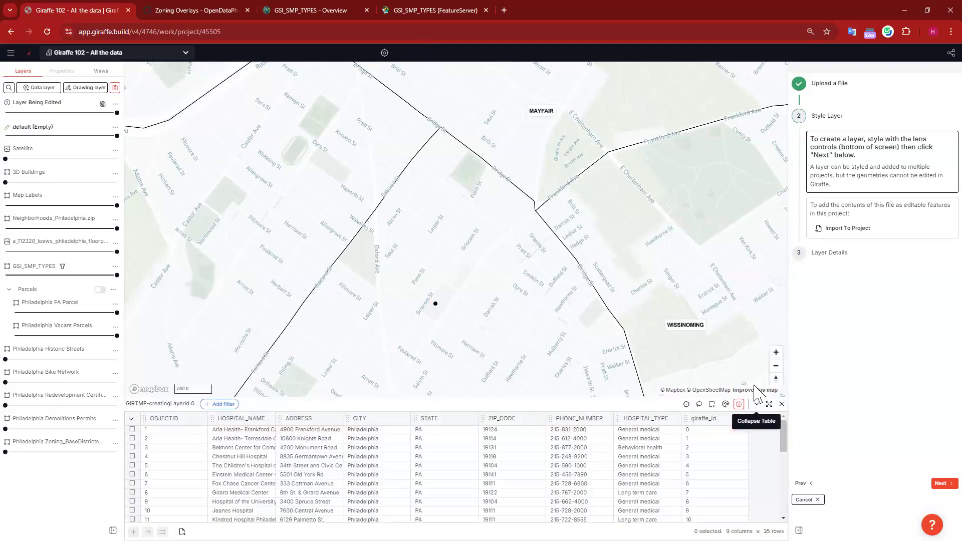
- Turn on labels in the hospitals layer's circle style and use HOSPITAL_NAME as the label details
{"action": "left_click", "coordinate": [726, 404]}
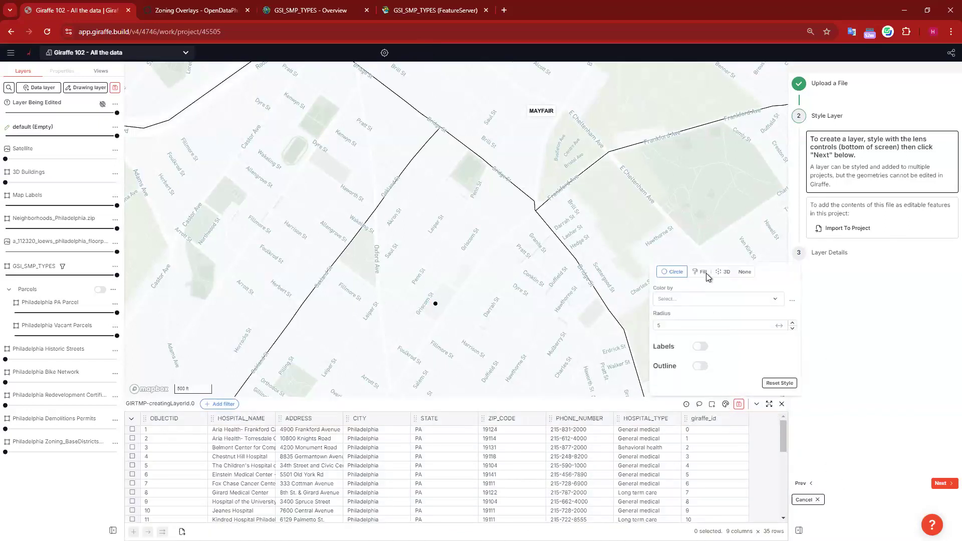
{"action": "left_click", "coordinate": [700, 346]}
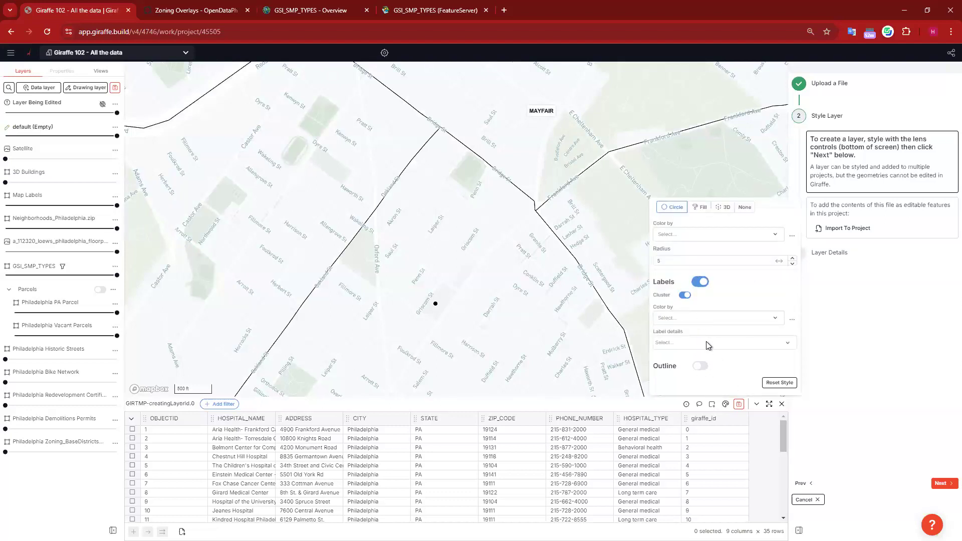
{"action": "left_click", "coordinate": [706, 341]}
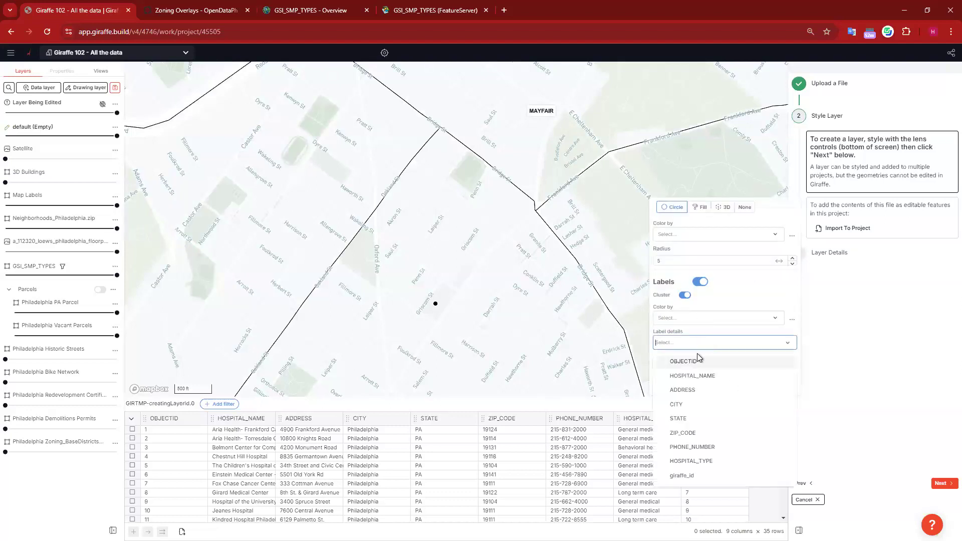
{"action": "left_click", "coordinate": [772, 376]}
{"action": "left_click", "coordinate": [759, 267]}
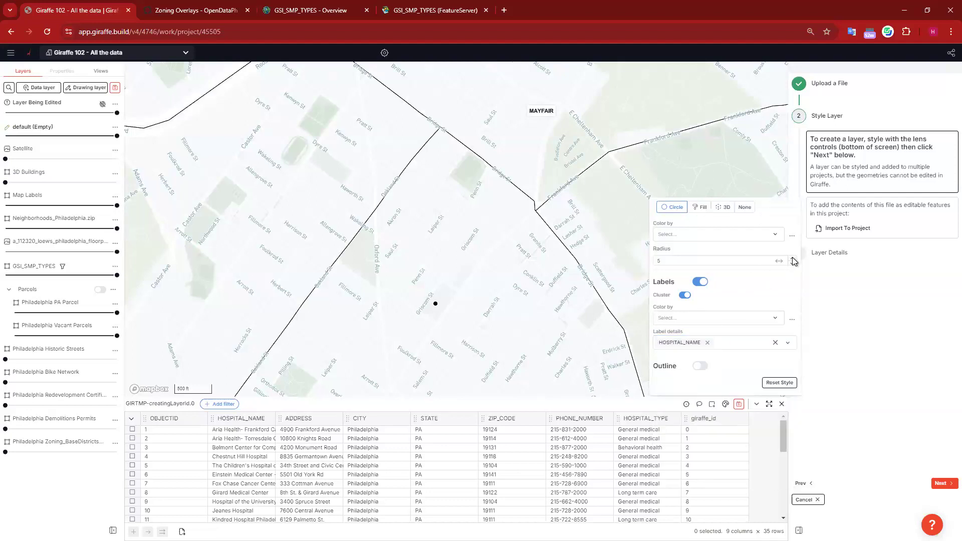
- Set the hospital circle radius to 15 and save the new layer with the name Hospitals (1).csv
{"action": "left_click", "coordinate": [793, 259]}
{"action": "key", "text": "BackSpace"}
{"action": "key", "text": "BackSpace"}
{"action": "key", "text": "BackSpace"}
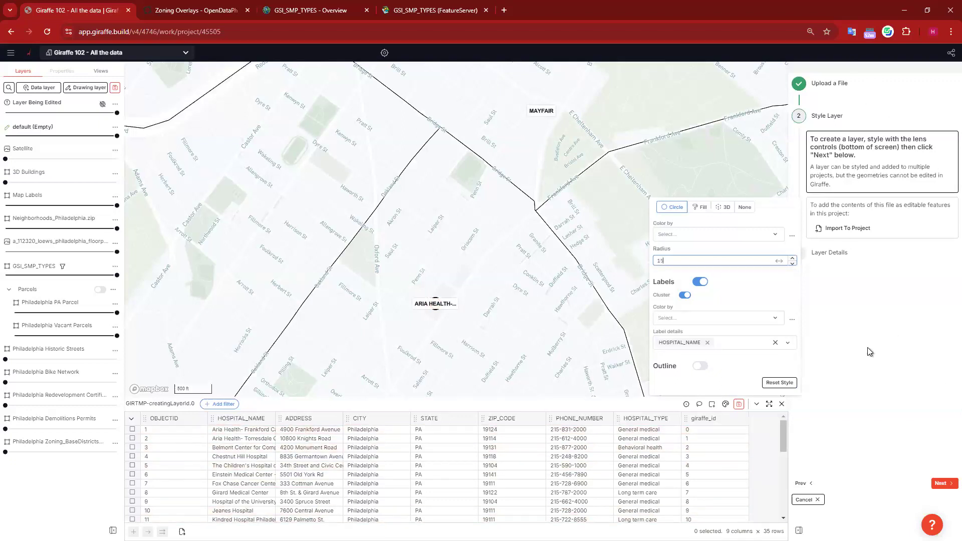
{"action": "left_click", "coordinate": [943, 484]}
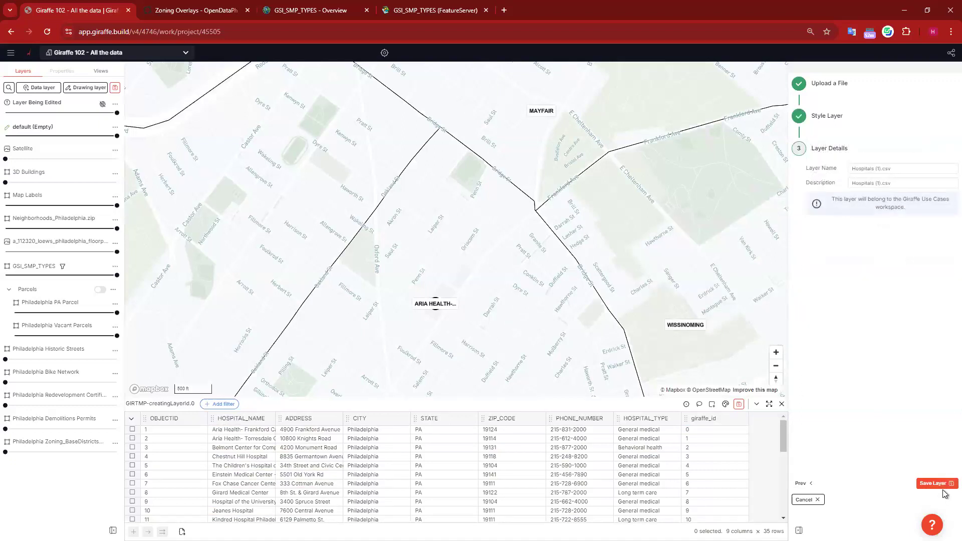
{"action": "left_click", "coordinate": [942, 485]}
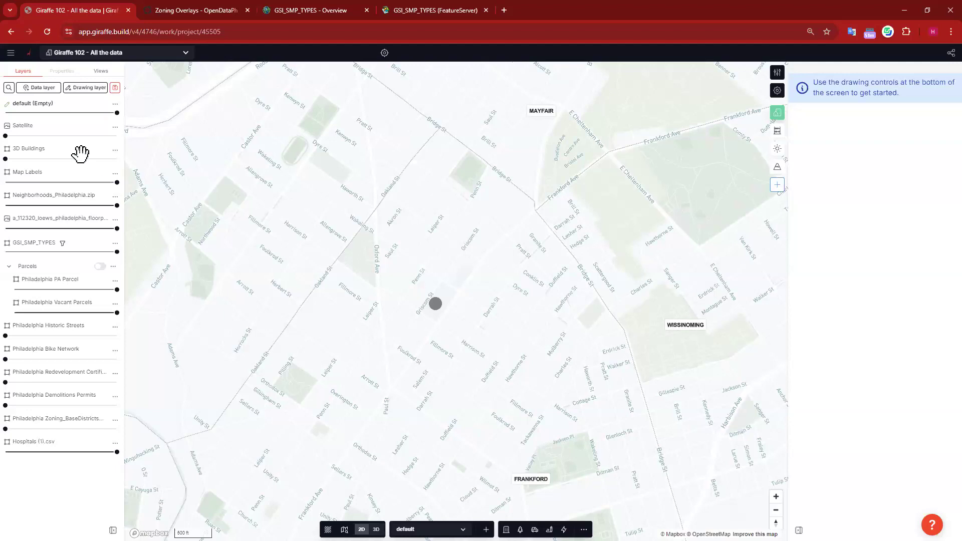
- Look over the saved hospital points and their labels across a wider area of the Philadelphia map
{"action": "left_click_drag", "start_coordinate": [391, 221], "coordinate": [305, 206]}
{"action": "scroll", "coordinate": [535, 341], "scroll_direction": "down", "scroll_amount": 3}
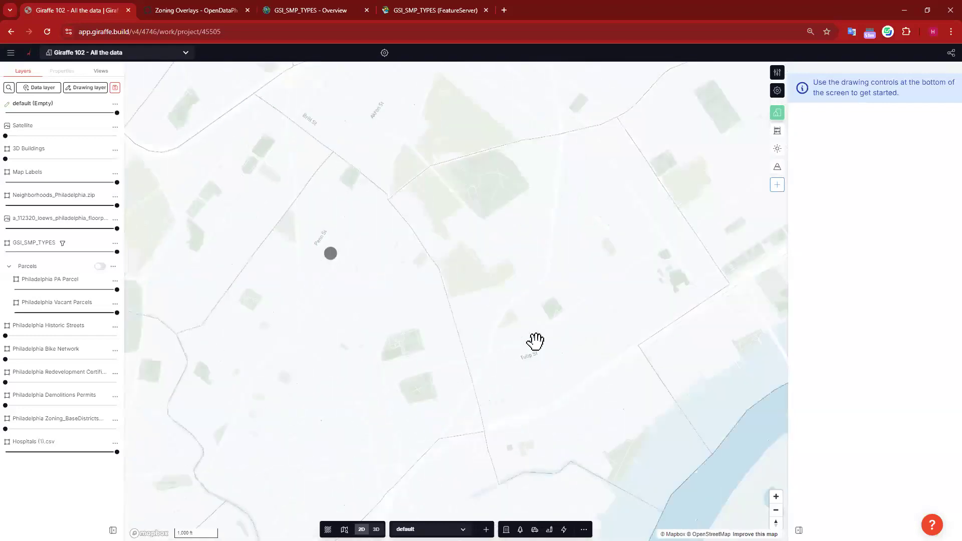
{"action": "left_click_drag", "start_coordinate": [455, 214], "coordinate": [449, 209]}
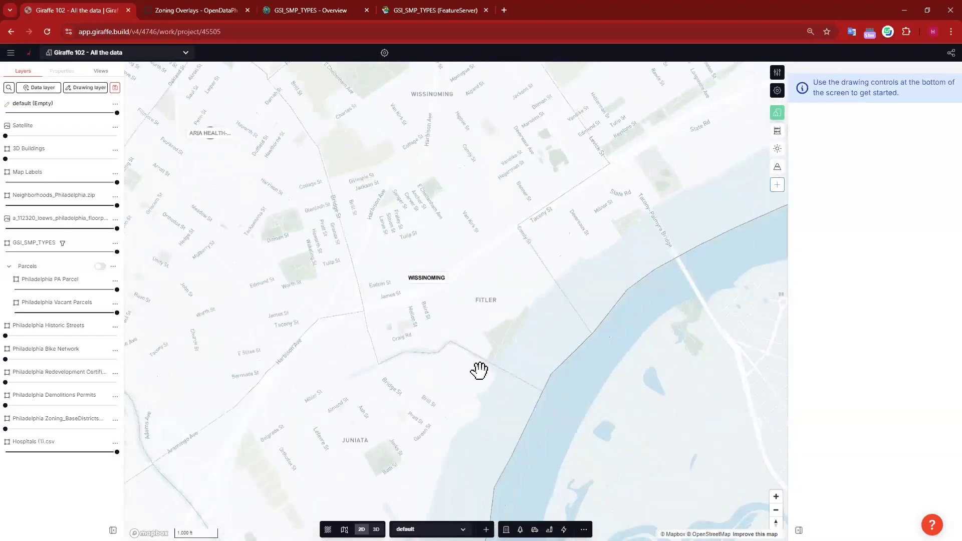